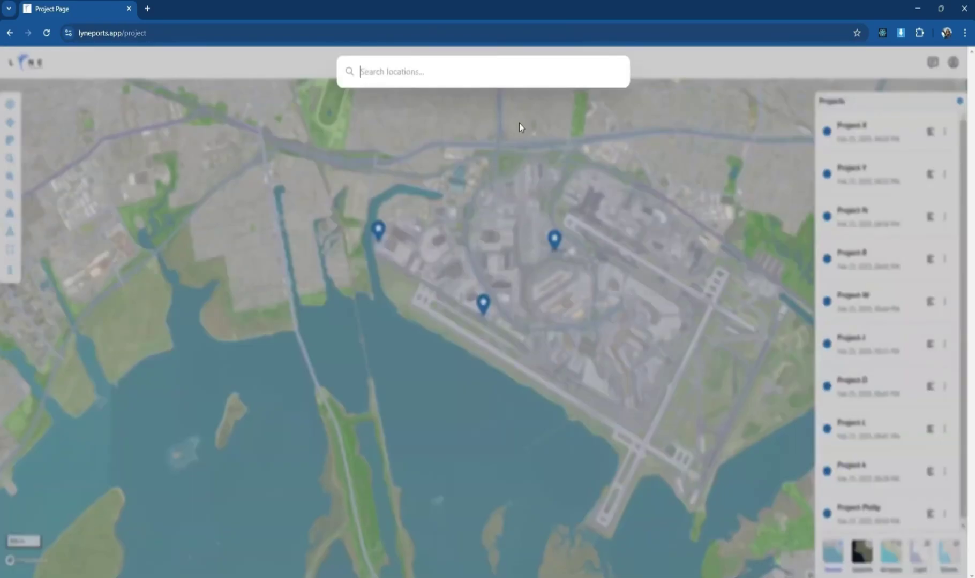
Dismiss the location search and look over the airport and its existing project markers on the map
{"action": "left_click", "coordinate": [520, 123]}
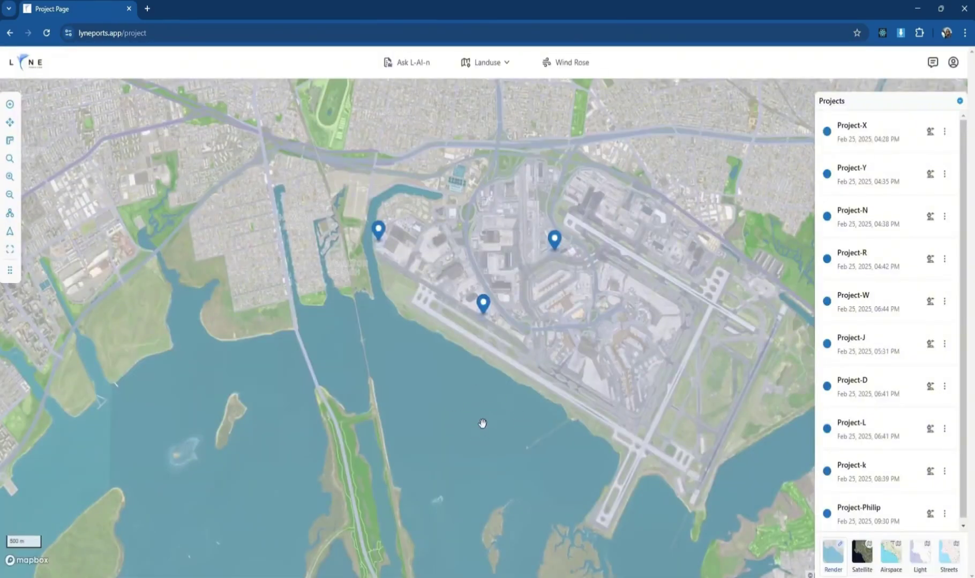
{"action": "left_click_drag", "start_coordinate": [502, 331], "coordinate": [319, 321]}
{"action": "scroll", "coordinate": [370, 329], "scroll_direction": "down", "scroll_amount": 3}
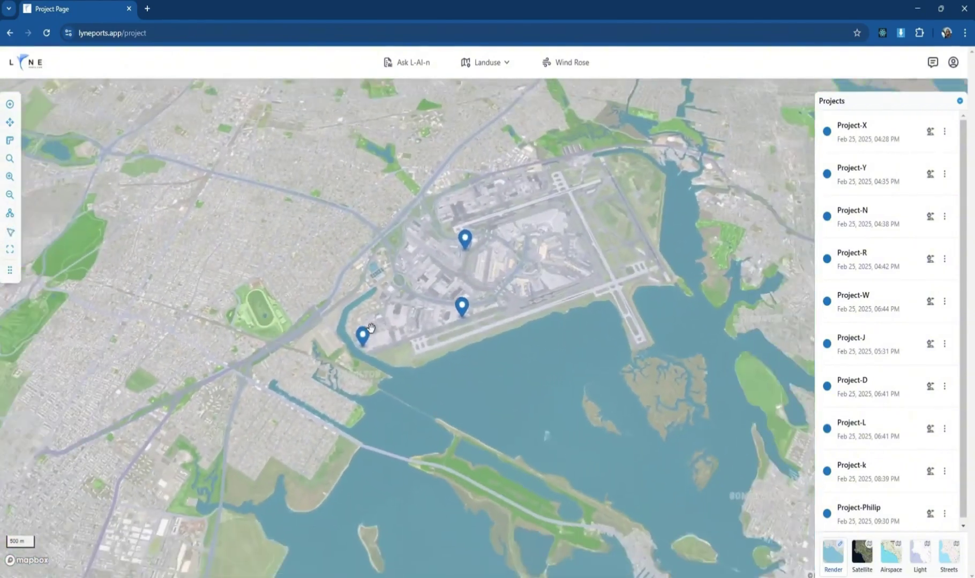
{"action": "mouse_move", "coordinate": [514, 324]}
{"action": "left_mouse_down"}
{"action": "mouse_move", "coordinate": [509, 303]}
{"action": "mouse_move", "coordinate": [516, 322]}
{"action": "left_mouse_up"}
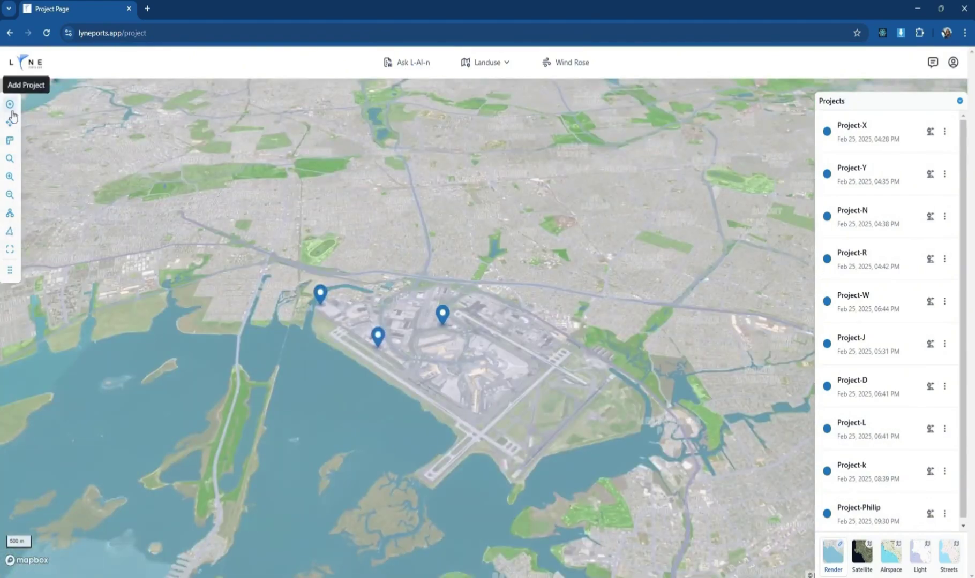
Add a project titled project-Tx on the apron beside the crescent-shaped terminal and find it in the project list
{"action": "left_click", "coordinate": [12, 110]}
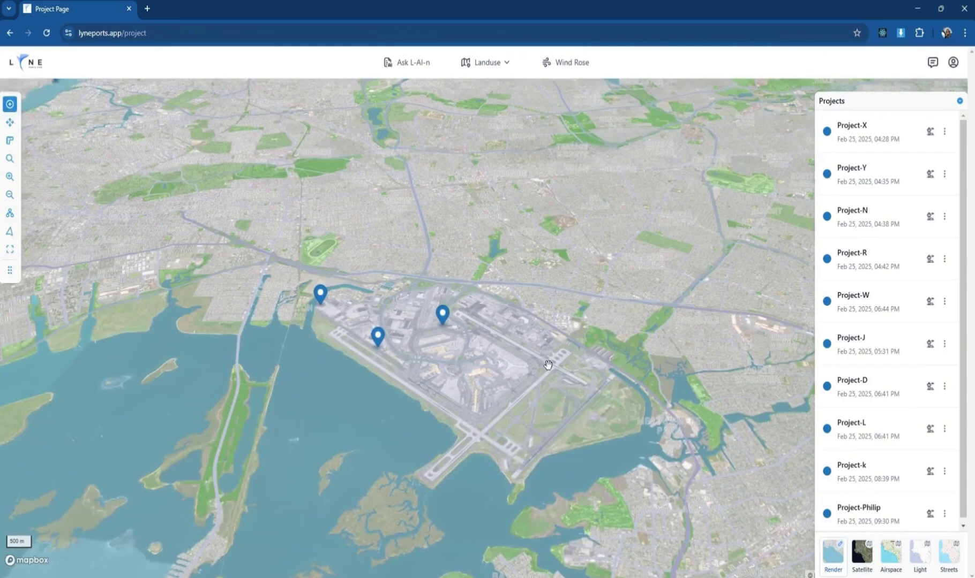
{"action": "scroll", "coordinate": [553, 365], "scroll_direction": "up", "scroll_amount": 5}
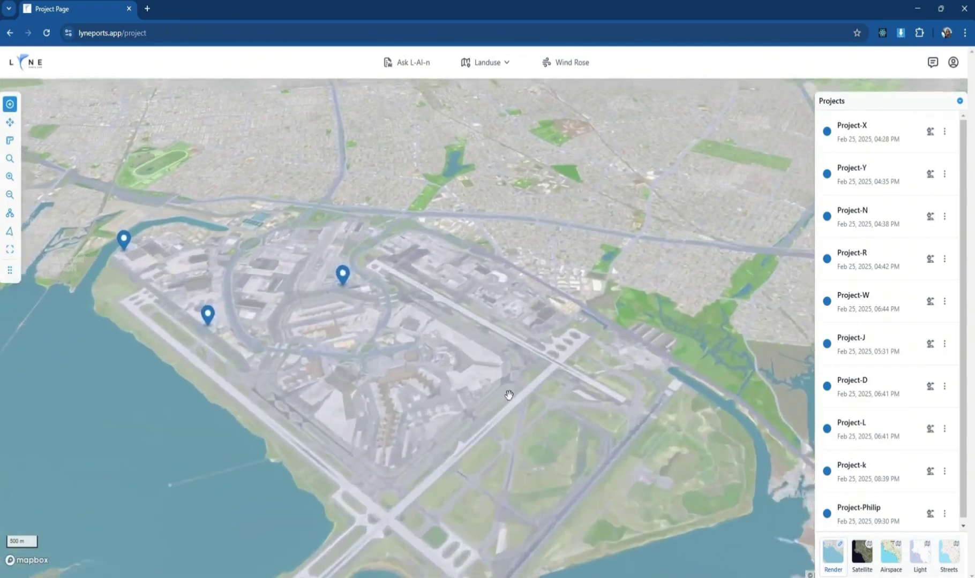
{"action": "scroll", "coordinate": [490, 401], "scroll_direction": "up", "scroll_amount": 10}
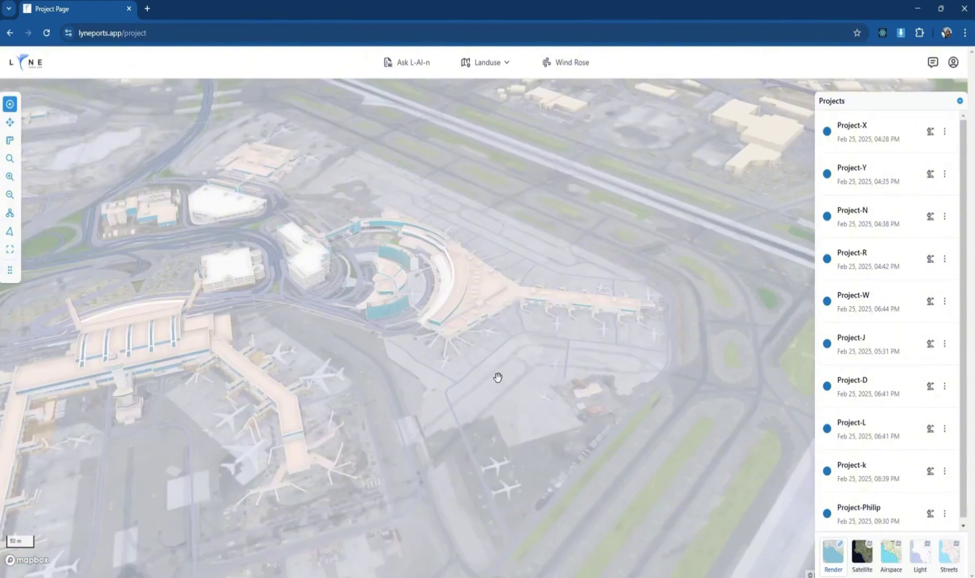
{"action": "left_click", "coordinate": [497, 377]}
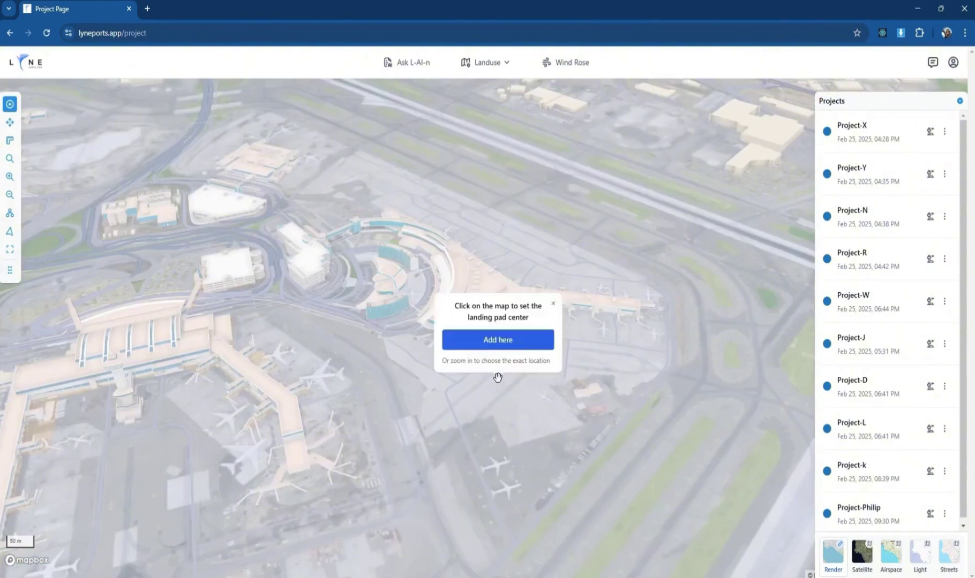
{"action": "left_click", "coordinate": [517, 345]}
{"action": "type", "text": "project-"}
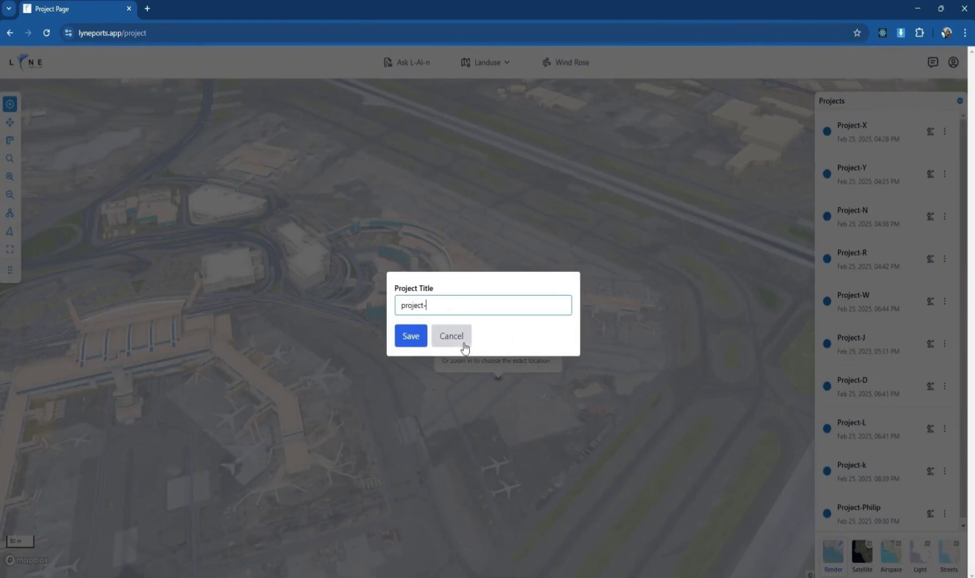
{"action": "type", "text": "Tx"}
{"action": "left_click", "coordinate": [412, 336]}
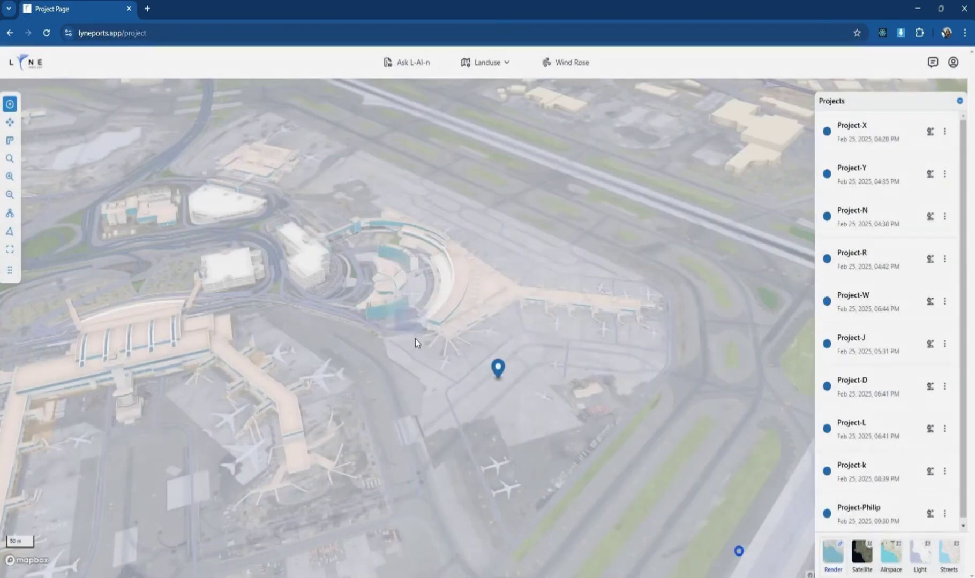
{"action": "scroll", "coordinate": [874, 433], "scroll_direction": "down", "scroll_amount": 2}
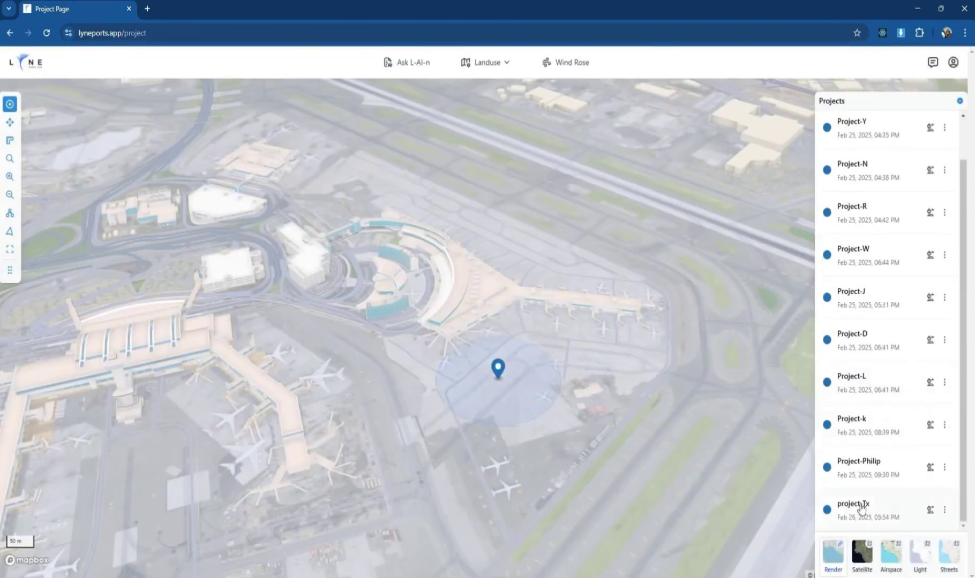
Move the project-Tx marker to the base of the terminal pier, together with its underlying assets such as FATO and TLFO
{"action": "left_click_drag", "start_coordinate": [567, 392], "coordinate": [555, 422]}
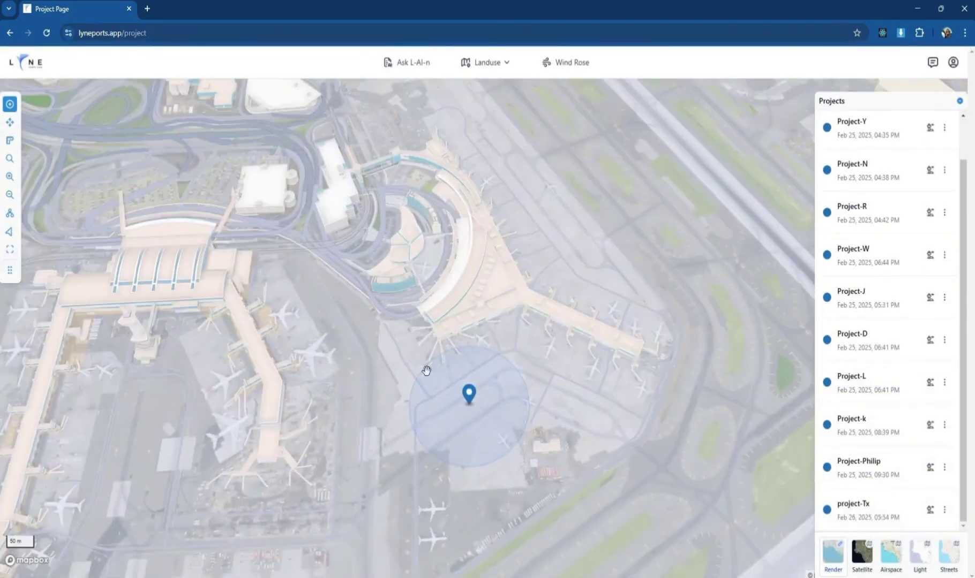
{"action": "left_click_drag", "start_coordinate": [427, 371], "coordinate": [414, 341]}
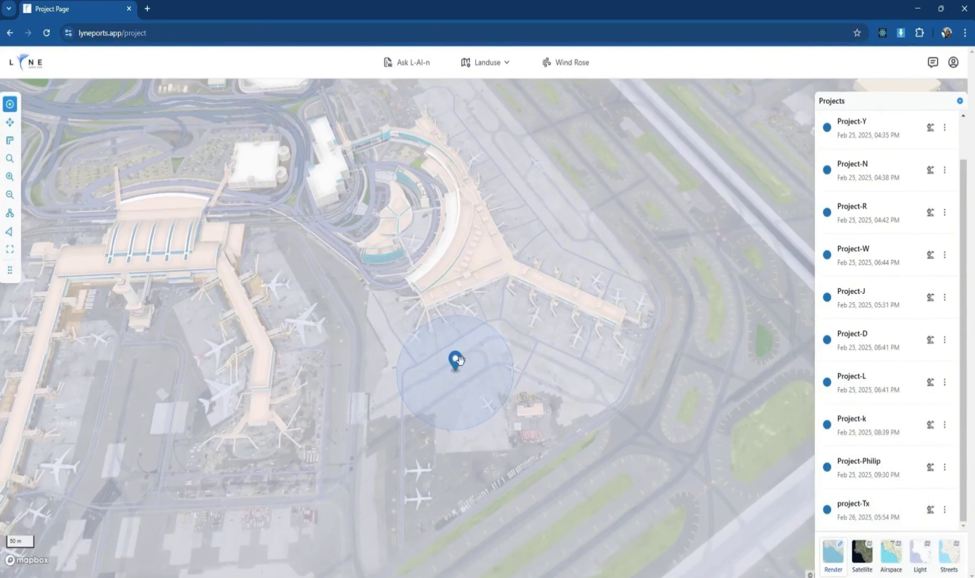
{"action": "left_click", "coordinate": [10, 122]}
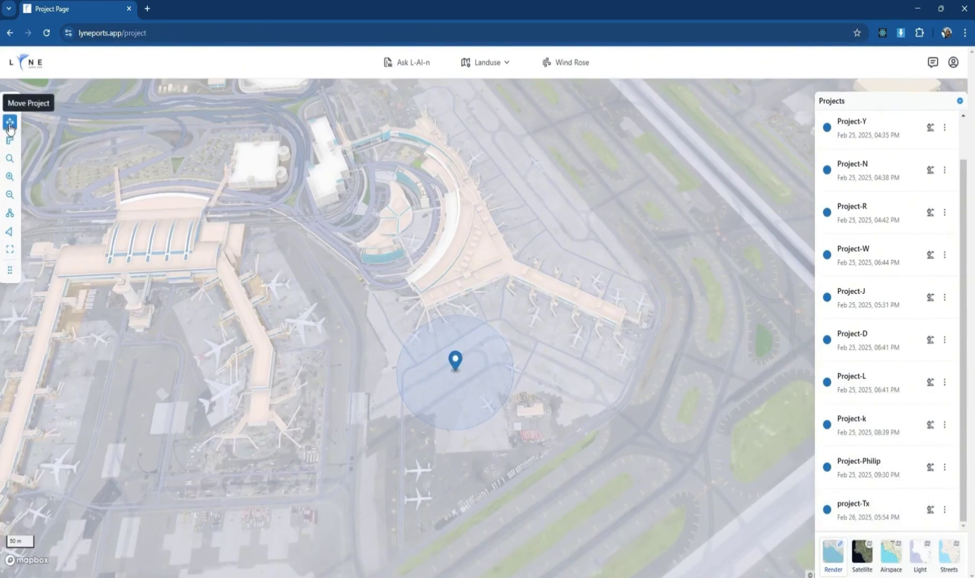
{"action": "left_click", "coordinate": [456, 360]}
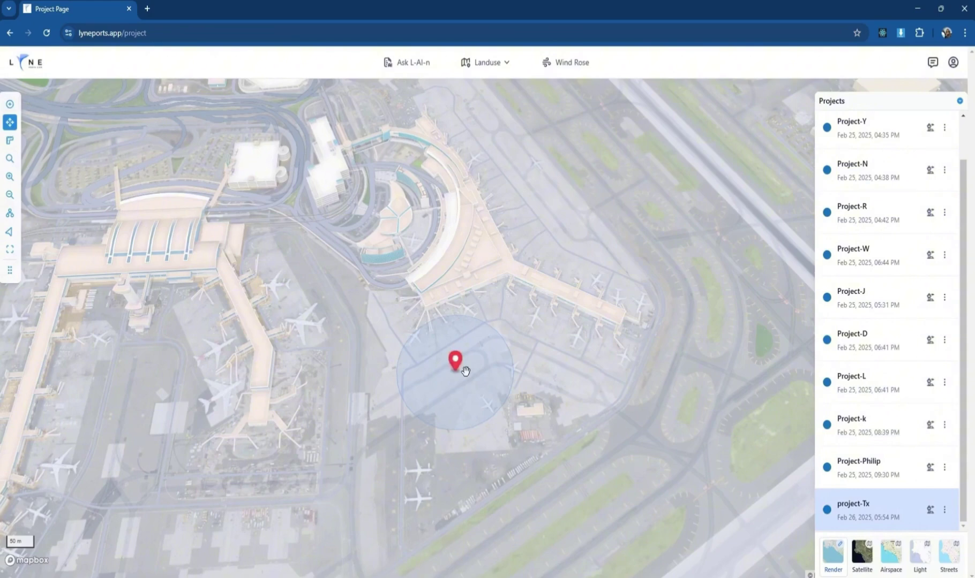
{"action": "mouse_move", "coordinate": [459, 368]}
{"action": "left_mouse_down"}
{"action": "mouse_move", "coordinate": [517, 280]}
{"action": "mouse_move", "coordinate": [500, 283]}
{"action": "left_mouse_up"}
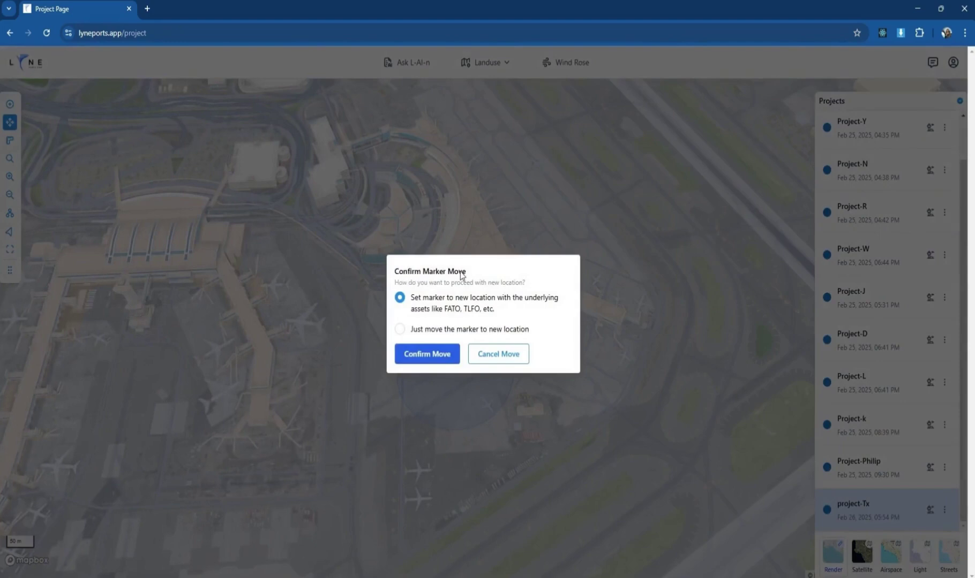
{"action": "left_click", "coordinate": [432, 330]}
{"action": "left_click", "coordinate": [400, 298]}
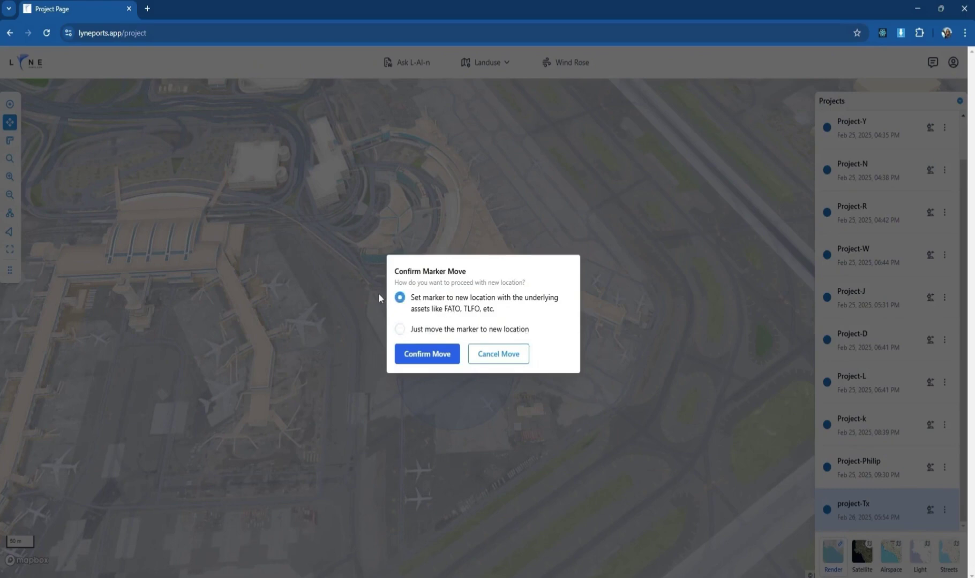
{"action": "left_click", "coordinate": [441, 356]}
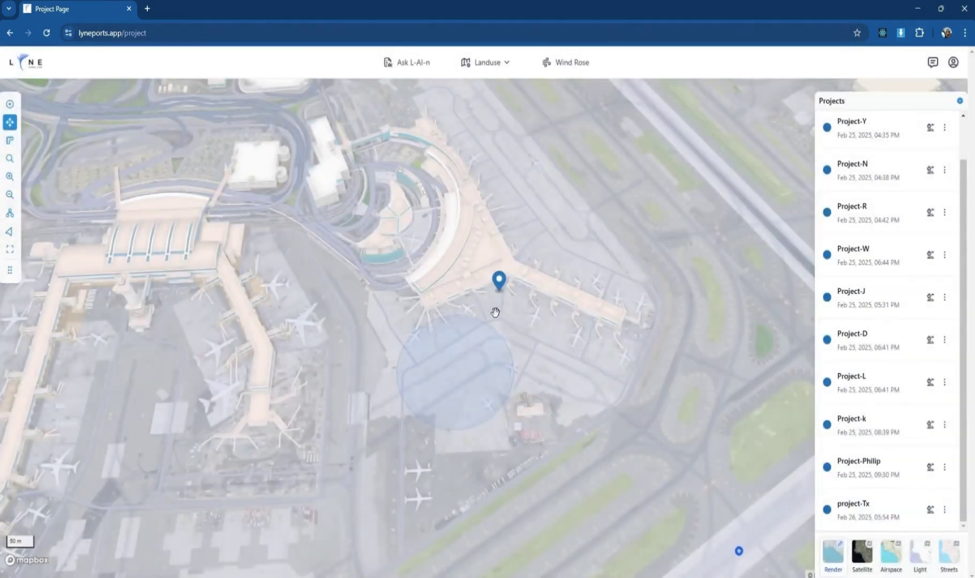
Measure the distance from project-Tx to the project marker beside the shoreline runway, and dismiss the measurement
{"action": "scroll", "coordinate": [499, 322], "scroll_direction": "down", "scroll_amount": 5}
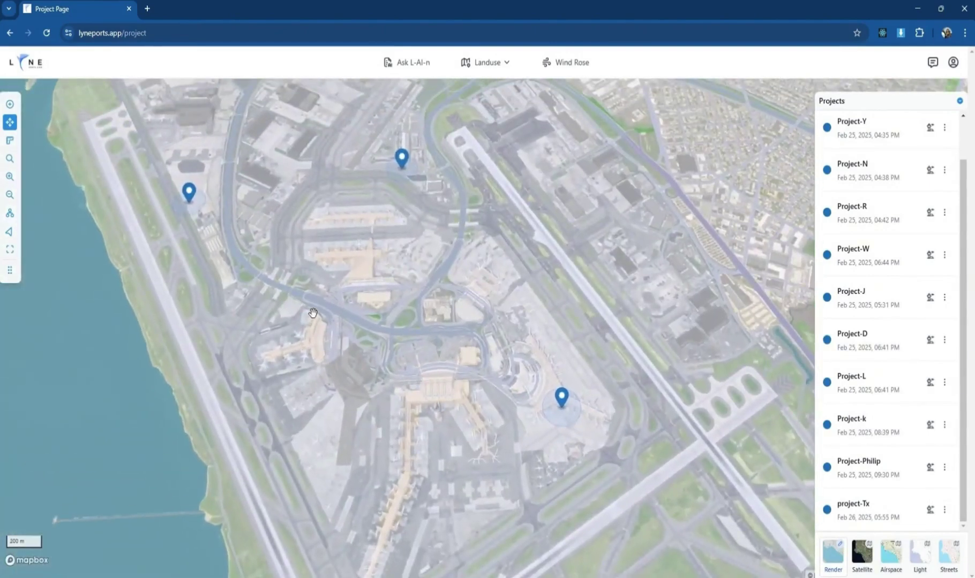
{"action": "left_click", "coordinate": [10, 140]}
{"action": "left_click", "coordinate": [562, 399]}
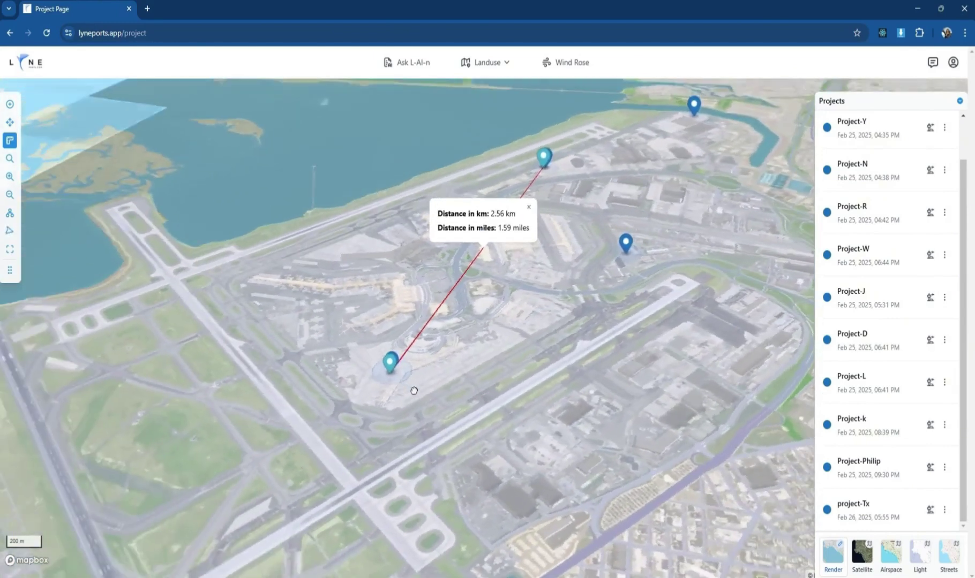
{"action": "left_click", "coordinate": [528, 207]}
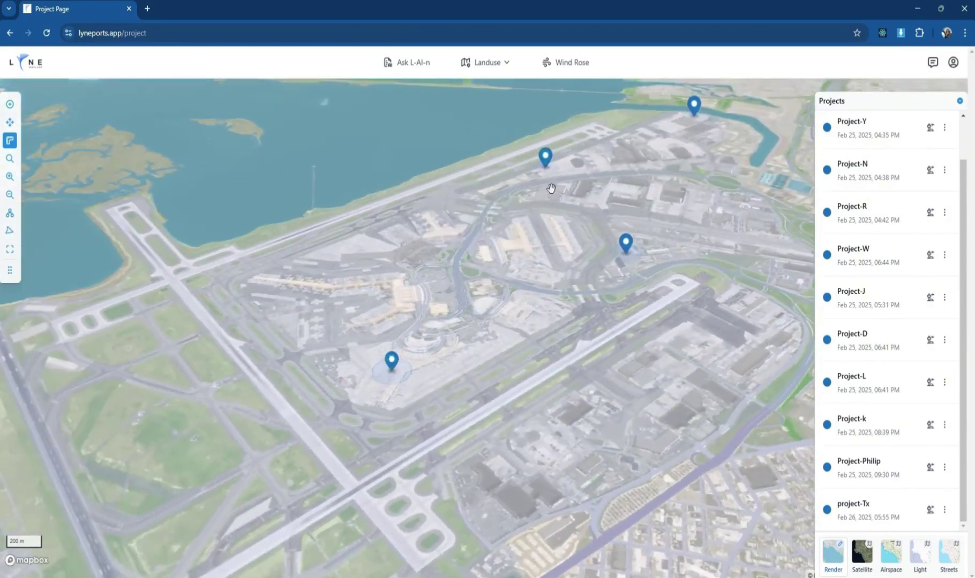
Show the network between the airport projects with a network distance of 10 km
{"action": "left_click", "coordinate": [11, 177]}
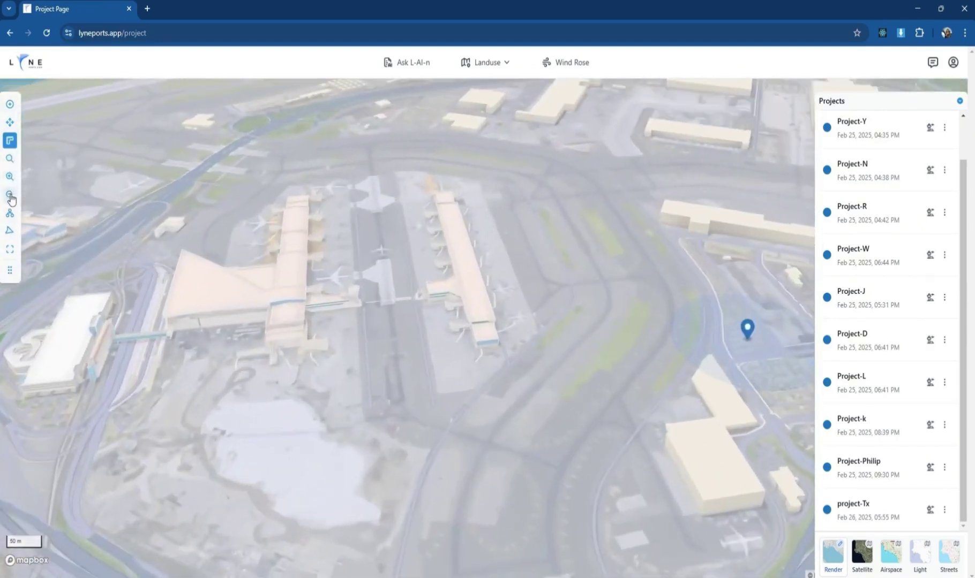
{"action": "left_click", "coordinate": [11, 196]}
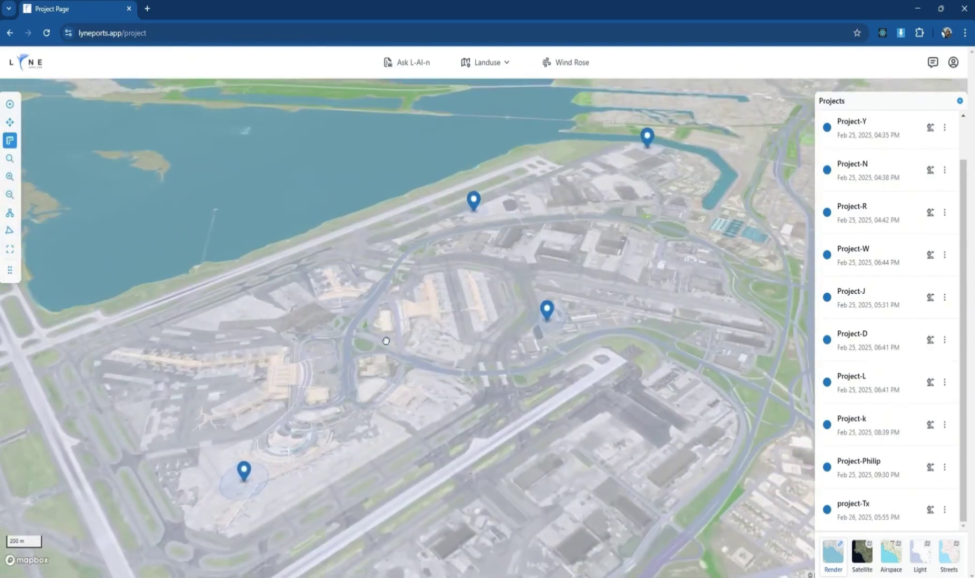
{"action": "left_click_drag", "start_coordinate": [388, 340], "coordinate": [376, 313]}
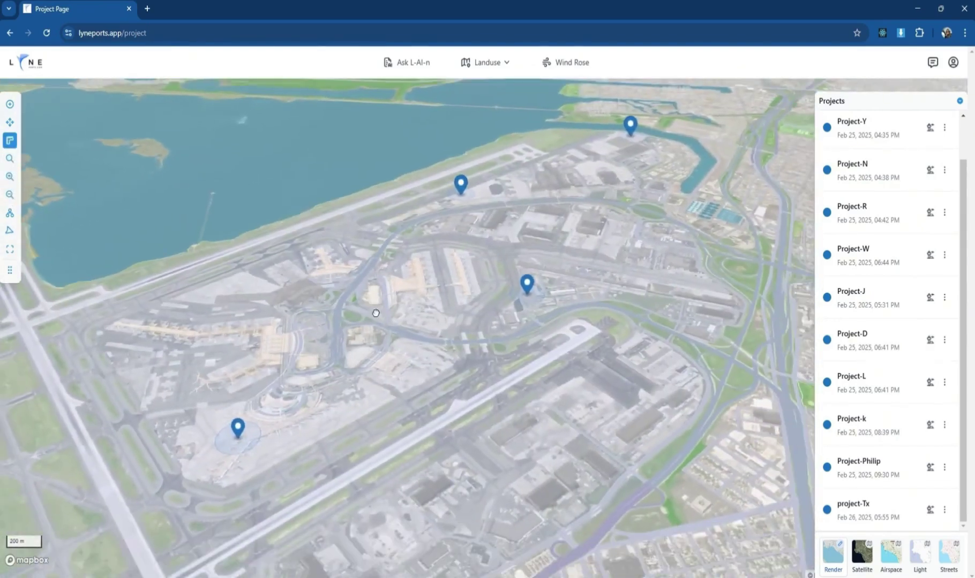
{"action": "left_click", "coordinate": [11, 215]}
{"action": "scroll", "coordinate": [283, 339], "scroll_direction": "down", "scroll_amount": 3}
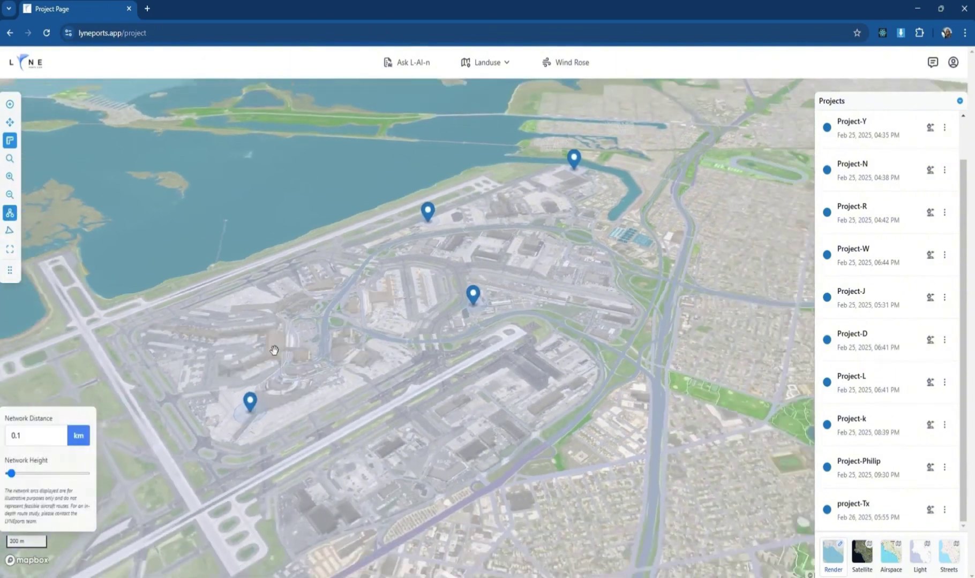
{"action": "scroll", "coordinate": [236, 396], "scroll_direction": "down", "scroll_amount": 2}
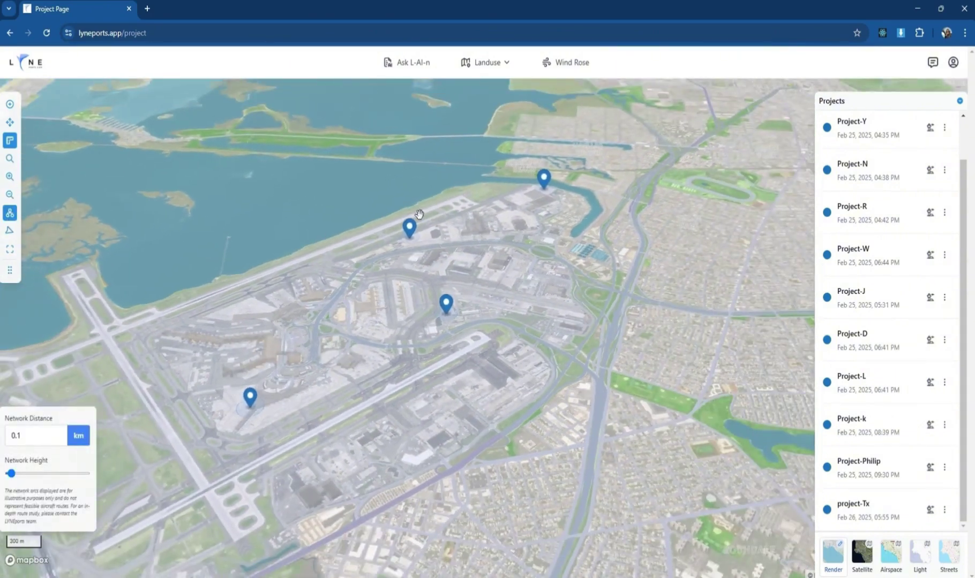
{"action": "left_click_drag", "start_coordinate": [28, 443], "coordinate": [2, 441]}
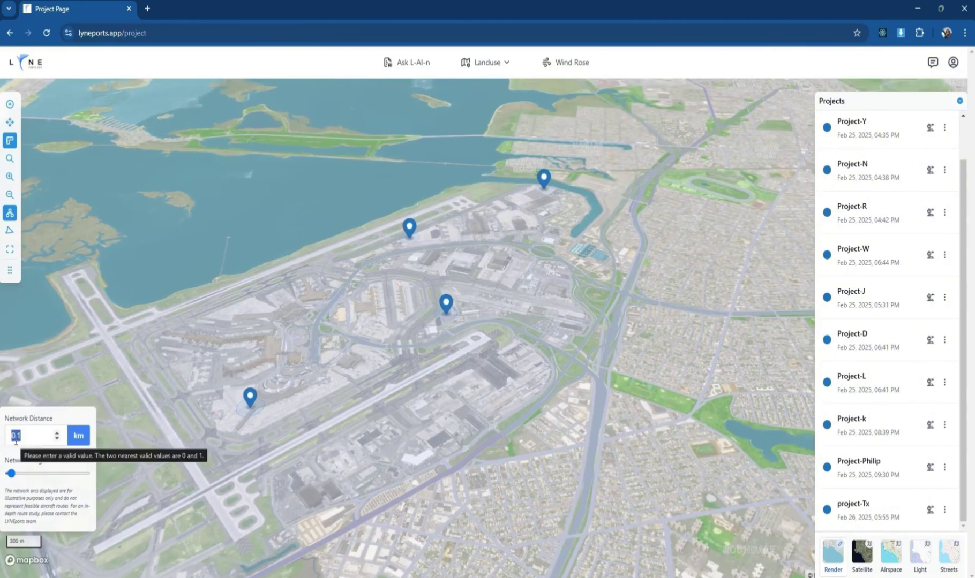
{"action": "type", "text": "30"}
{"action": "type", "text": "10"}
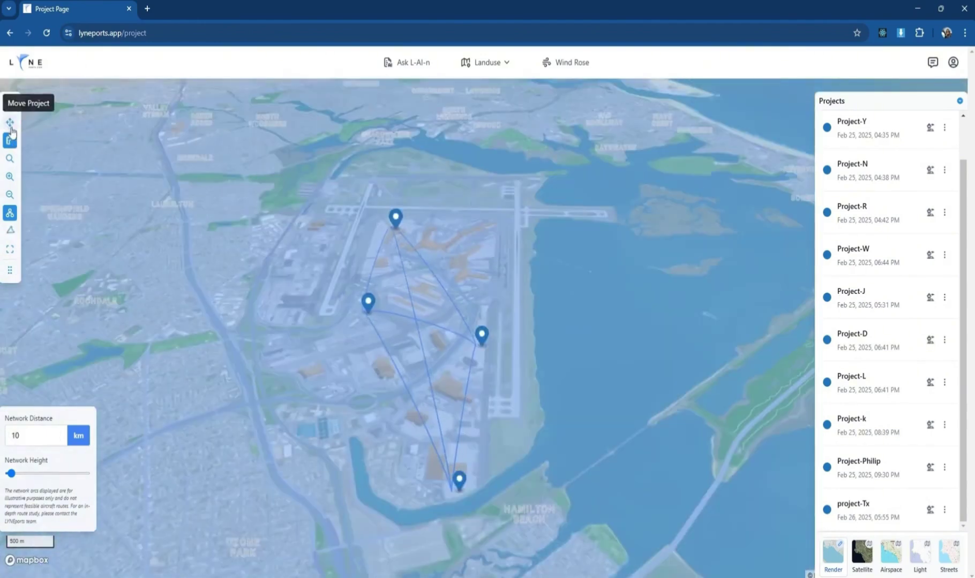
Move only the Project-k marker, without its assets, to the water off the end of the shoreline runway
{"action": "left_click_drag", "start_coordinate": [459, 482], "coordinate": [560, 451]}
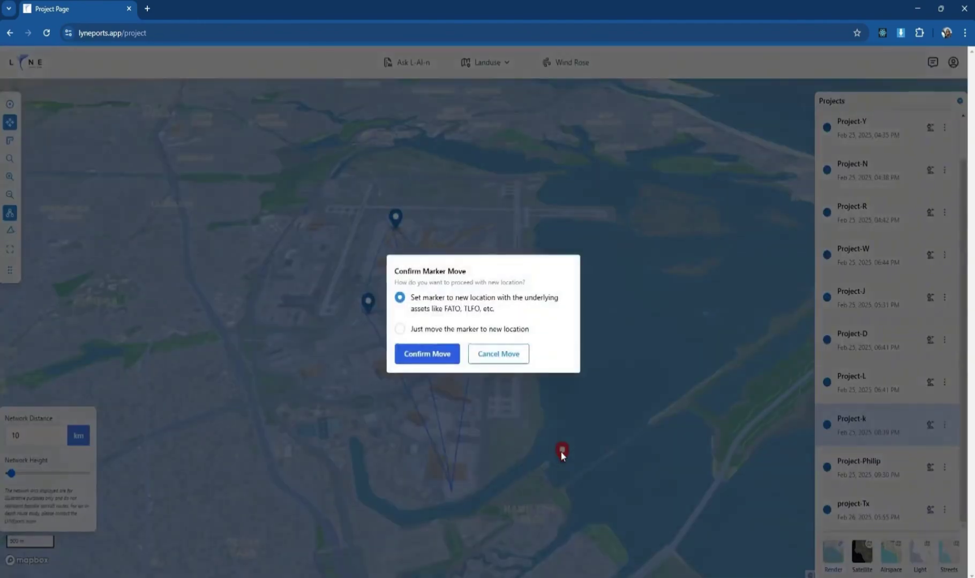
{"action": "left_click", "coordinate": [418, 330]}
{"action": "left_click", "coordinate": [425, 355]}
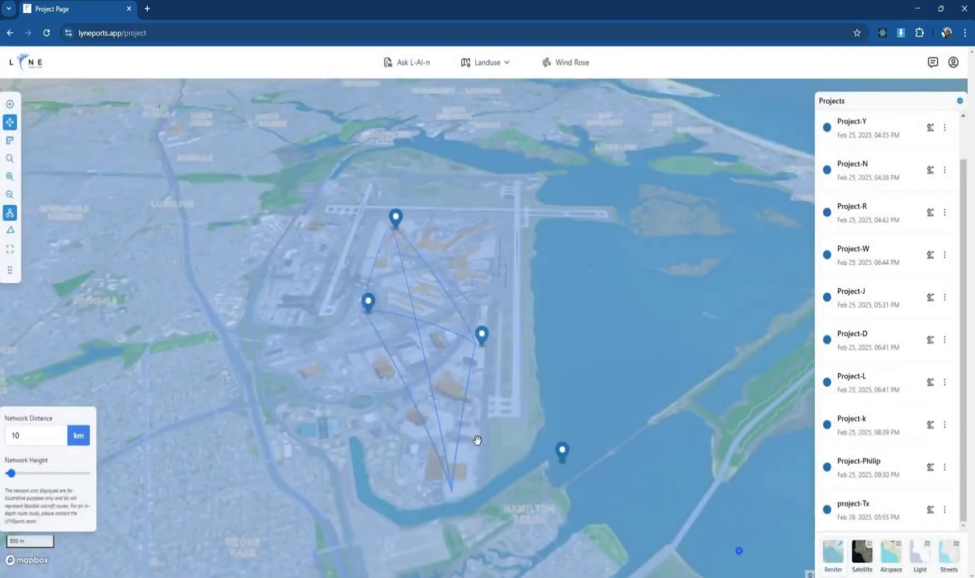
Set the network distance to 1 km, and toggle the network display off and back on
{"action": "left_click_drag", "start_coordinate": [25, 433], "coordinate": [7, 433]}
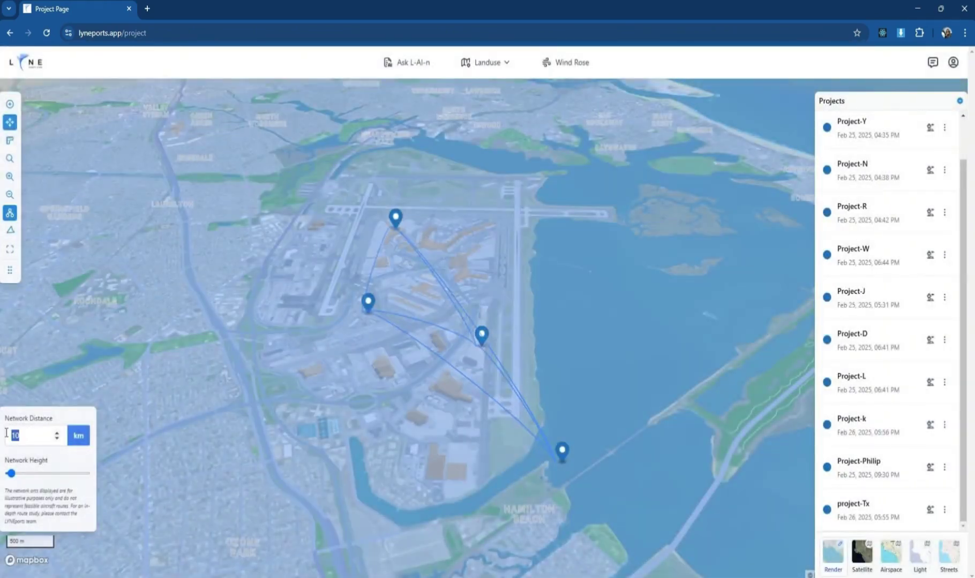
{"action": "type", "text": "1"}
{"action": "left_click", "coordinate": [13, 217]}
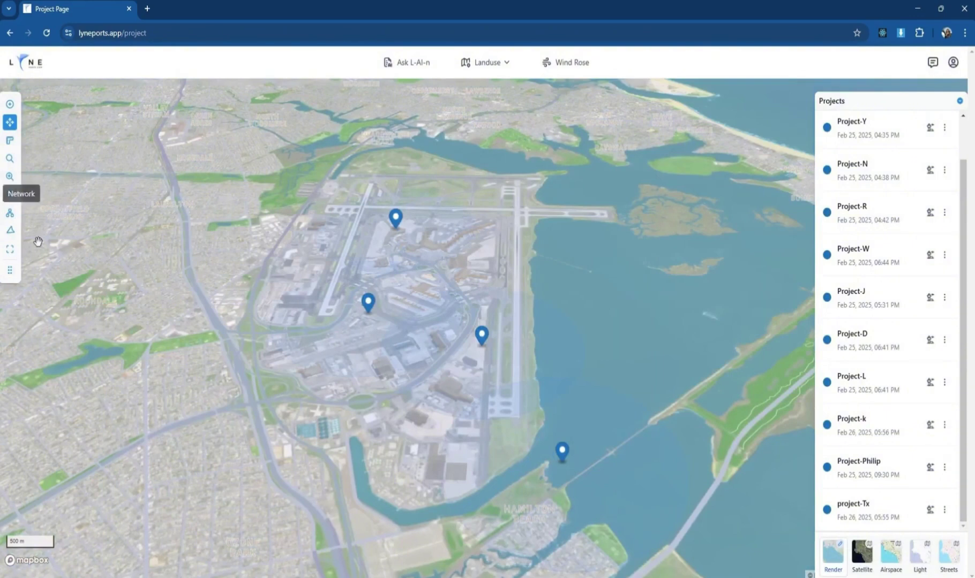
{"action": "left_click", "coordinate": [10, 213]}
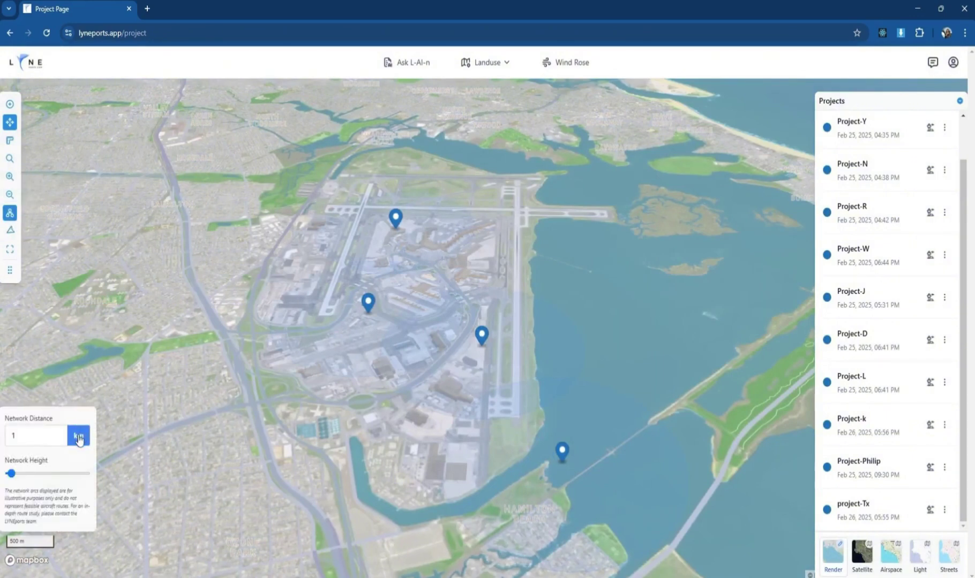
Align the map view to north and hide the network display
{"action": "left_click", "coordinate": [11, 233]}
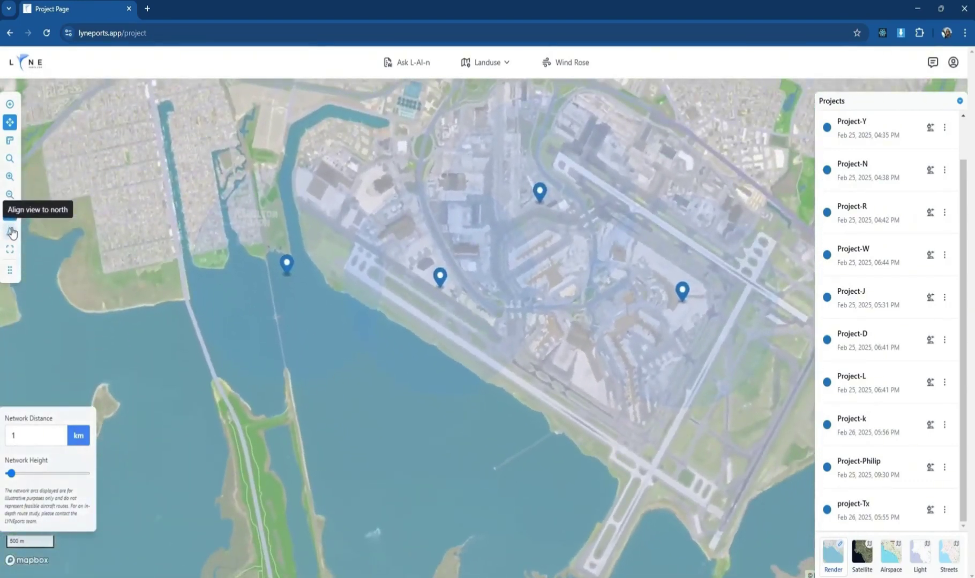
{"action": "left_click", "coordinate": [11, 234]}
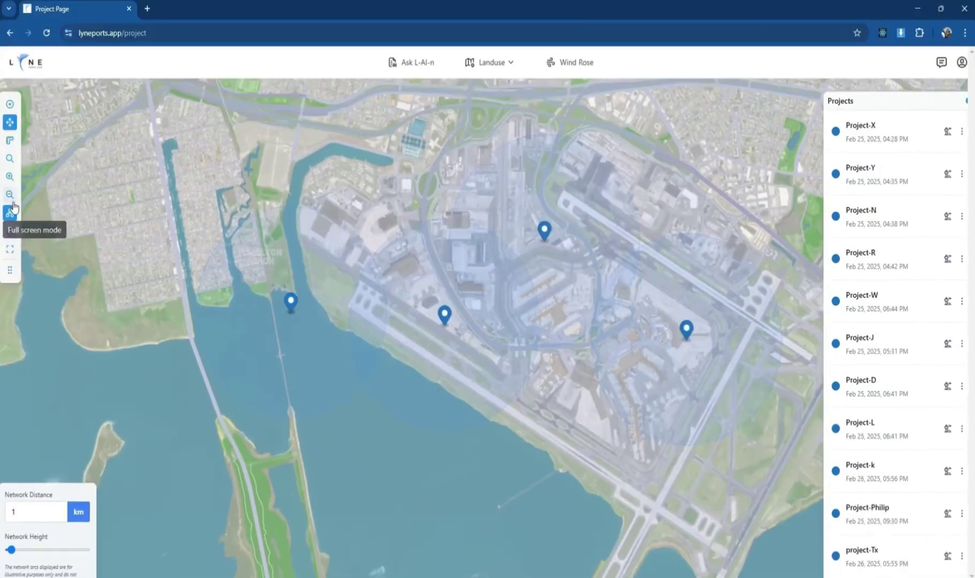
{"action": "left_click", "coordinate": [11, 202]}
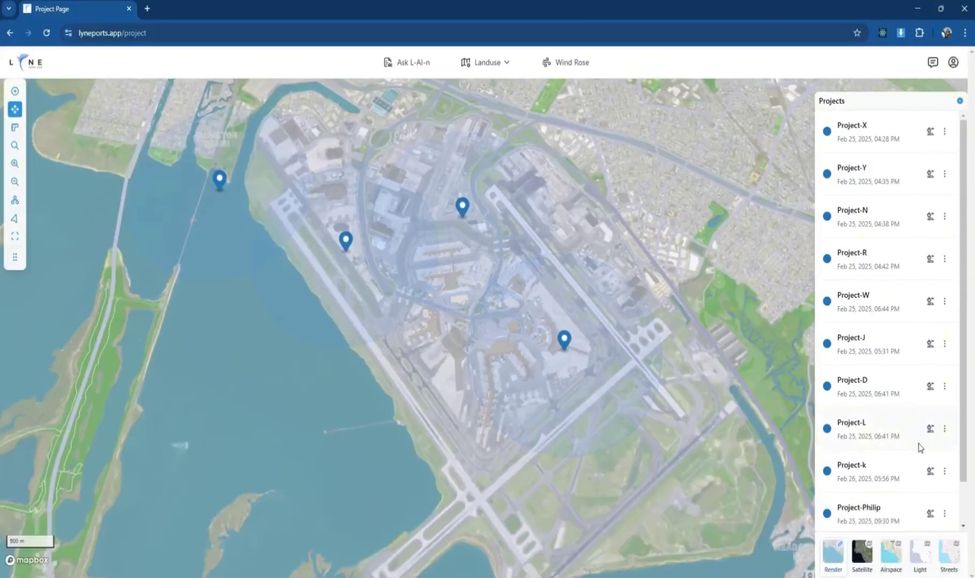
Change the pin color of project-Tx to magenta
{"action": "scroll", "coordinate": [947, 514], "scroll_direction": "down", "scroll_amount": 1}
{"action": "left_click", "coordinate": [945, 510]}
{"action": "left_click", "coordinate": [878, 428]}
{"action": "left_click", "coordinate": [528, 318]}
{"action": "left_click", "coordinate": [524, 252]}
{"action": "left_click", "coordinate": [459, 410]}
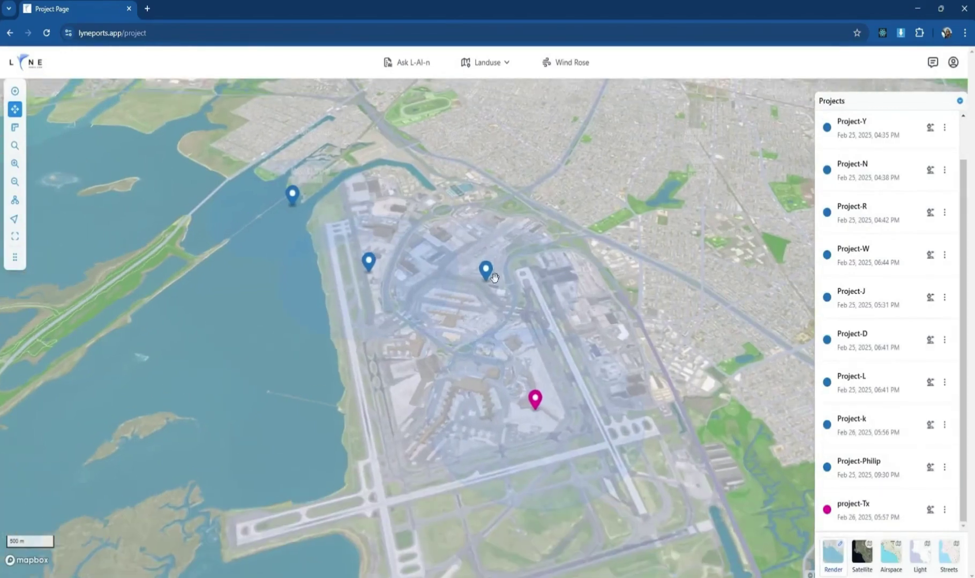
Change the pin color of the project listed just above project-Tx to bright green
{"action": "left_click", "coordinate": [944, 470]}
{"action": "left_click", "coordinate": [889, 497]}
{"action": "left_click", "coordinate": [430, 247]}
{"action": "left_click", "coordinate": [469, 309]}
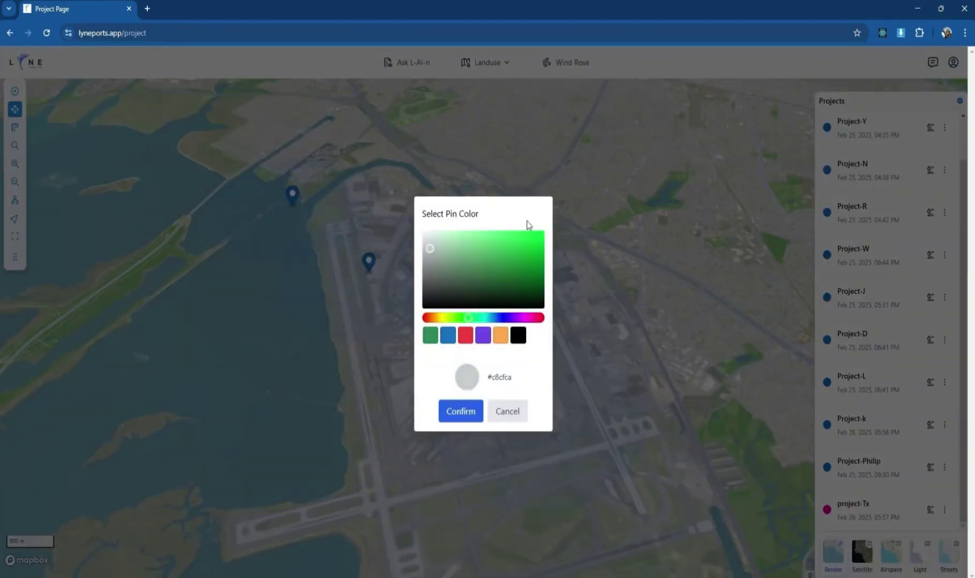
{"action": "left_click", "coordinate": [531, 229]}
{"action": "left_click", "coordinate": [454, 409]}
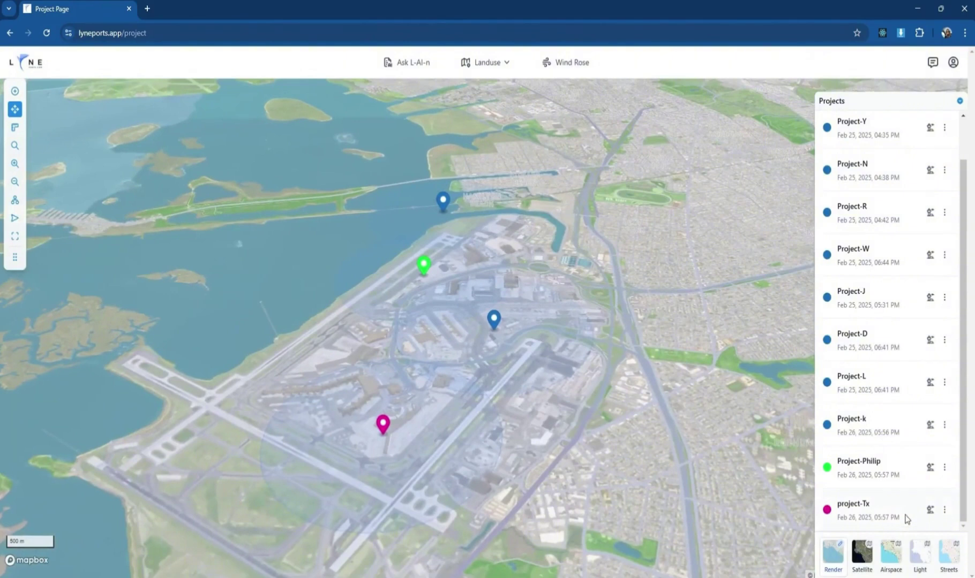
View the options available for project-Tx, and switch the map style to Satellite
{"action": "left_click", "coordinate": [945, 510]}
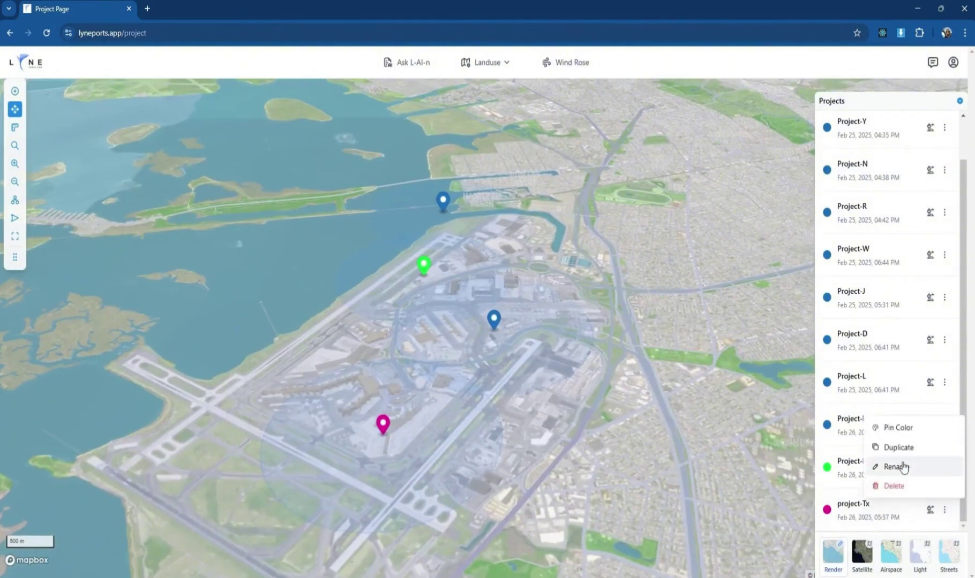
{"action": "left_click", "coordinate": [862, 552]}
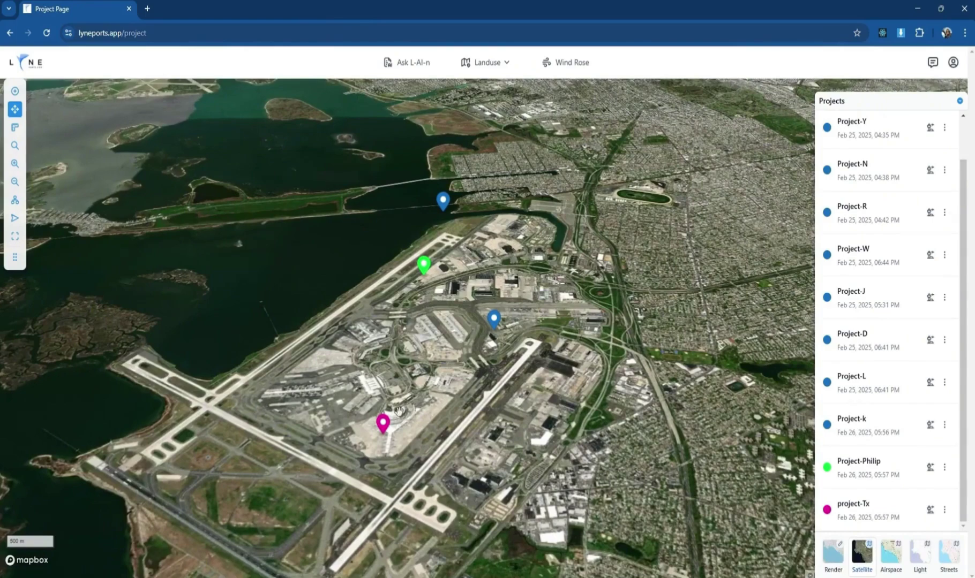
{"action": "scroll", "coordinate": [399, 403], "scroll_direction": "down", "scroll_amount": 5}
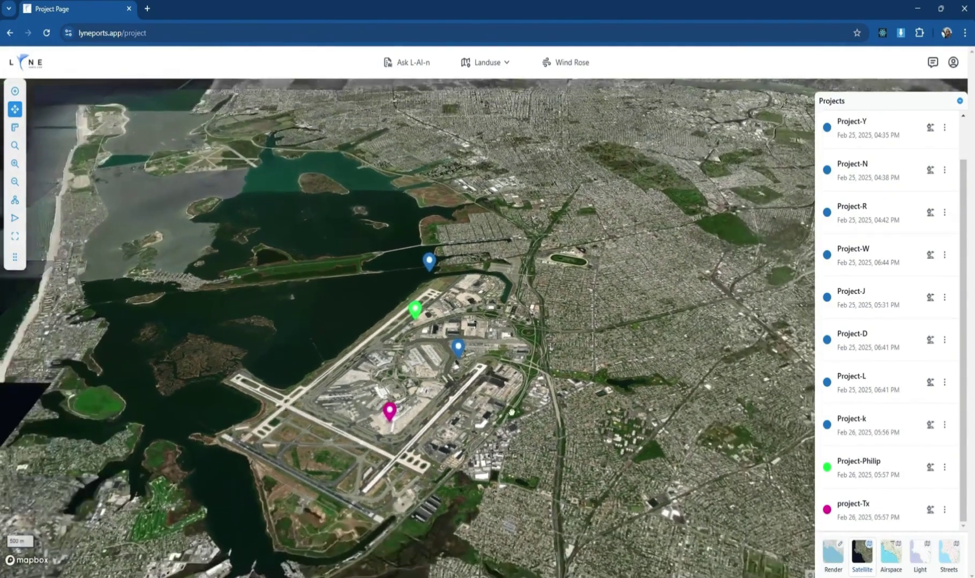
{"action": "left_click_drag", "start_coordinate": [398, 403], "coordinate": [545, 411]}
{"action": "left_click_drag", "start_coordinate": [589, 371], "coordinate": [528, 369]}
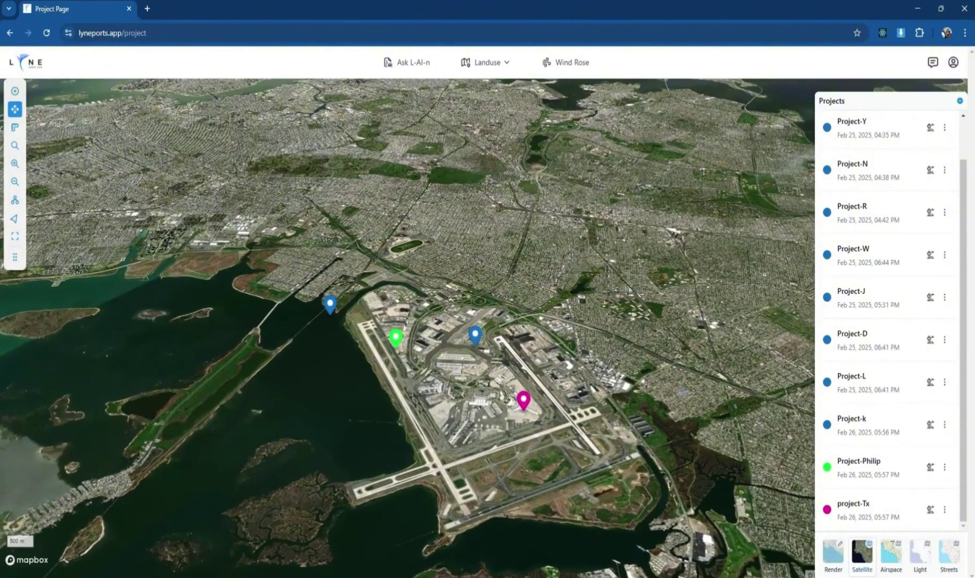
Switch the map style to Airspace and display the surrounding New York airspace zones
{"action": "left_click", "coordinate": [891, 570]}
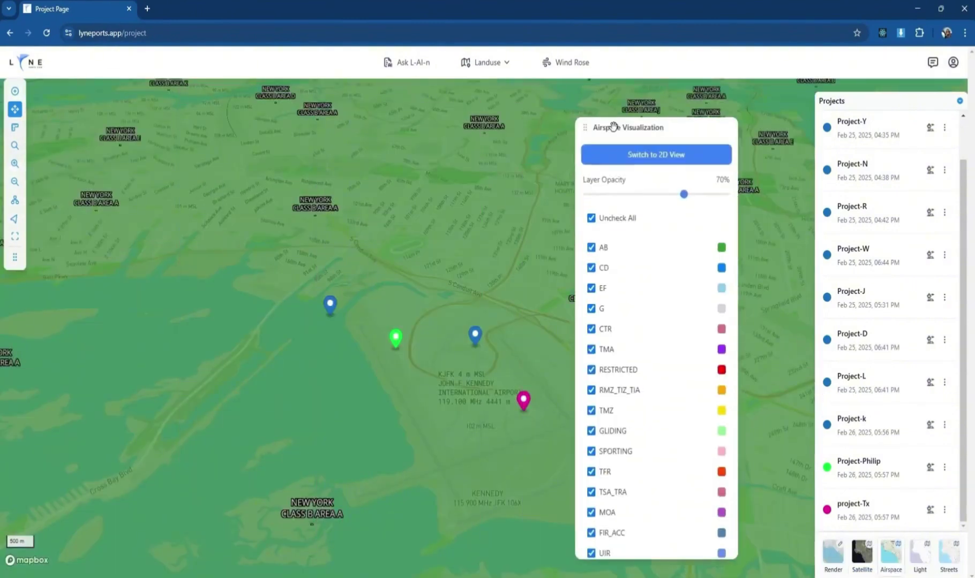
{"action": "scroll", "coordinate": [361, 378], "scroll_direction": "down", "scroll_amount": 6}
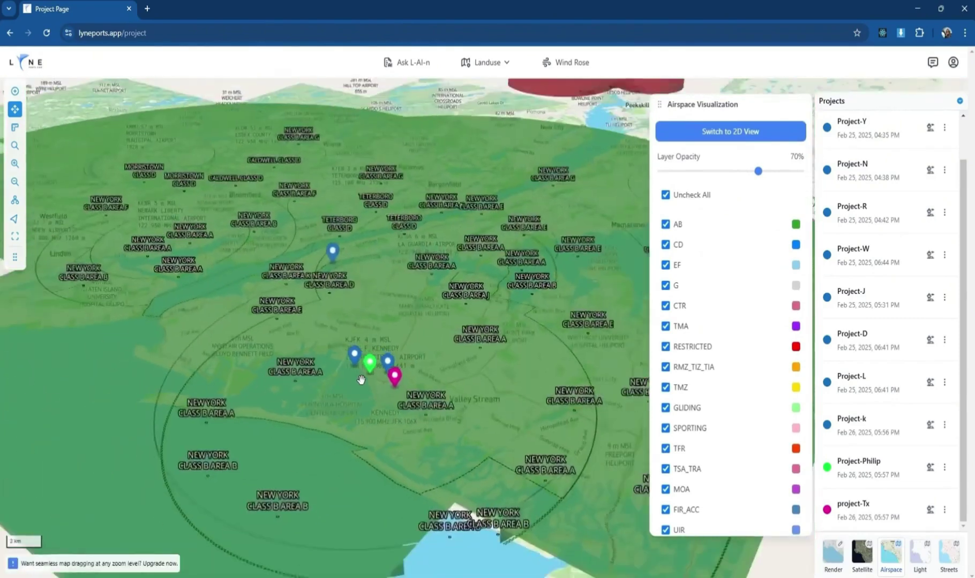
{"action": "scroll", "coordinate": [361, 379], "scroll_direction": "down", "scroll_amount": 1}
Inspect the feature information and altitude limits of the New York Class B Area B airspace, and dismiss it
{"action": "left_click", "coordinate": [287, 404]}
{"action": "left_click_drag", "start_coordinate": [42, 98], "coordinate": [559, 103]}
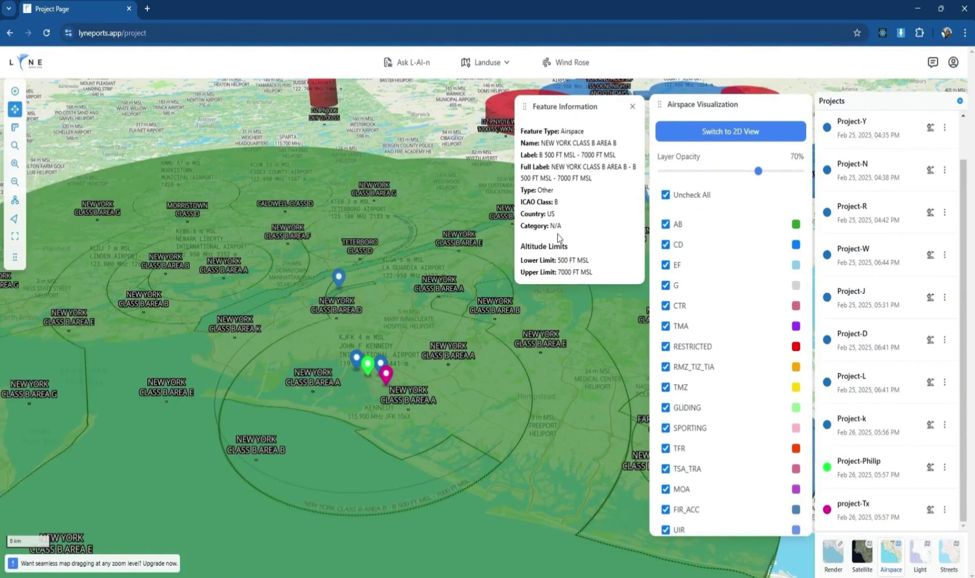
{"action": "left_click_drag", "start_coordinate": [574, 263], "coordinate": [554, 273]}
{"action": "left_click", "coordinate": [632, 106]}
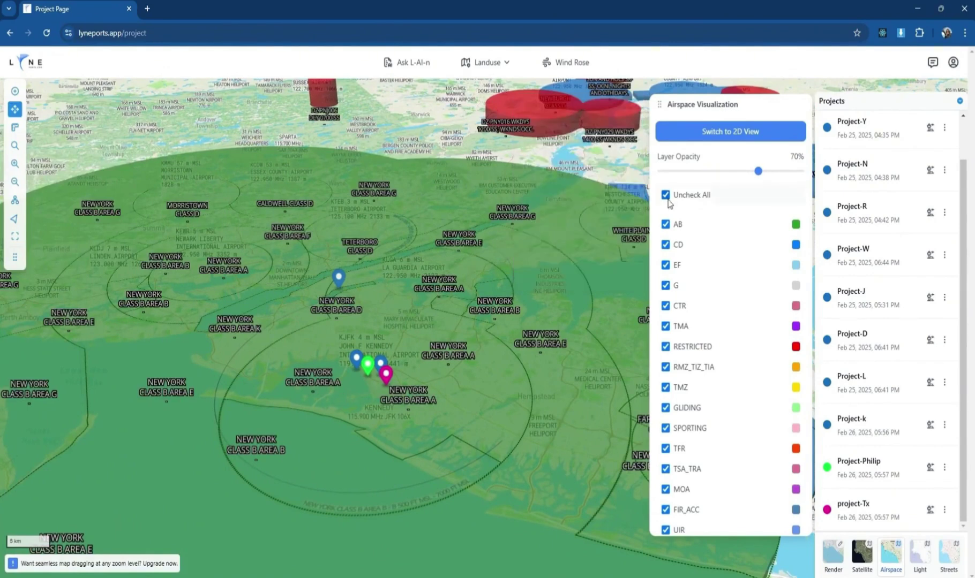
Toggle the AB and CD airspace layers individually, and re-enable all airspace layers
{"action": "left_click", "coordinate": [665, 225]}
{"action": "left_click", "coordinate": [665, 224]}
{"action": "left_click", "coordinate": [666, 245]}
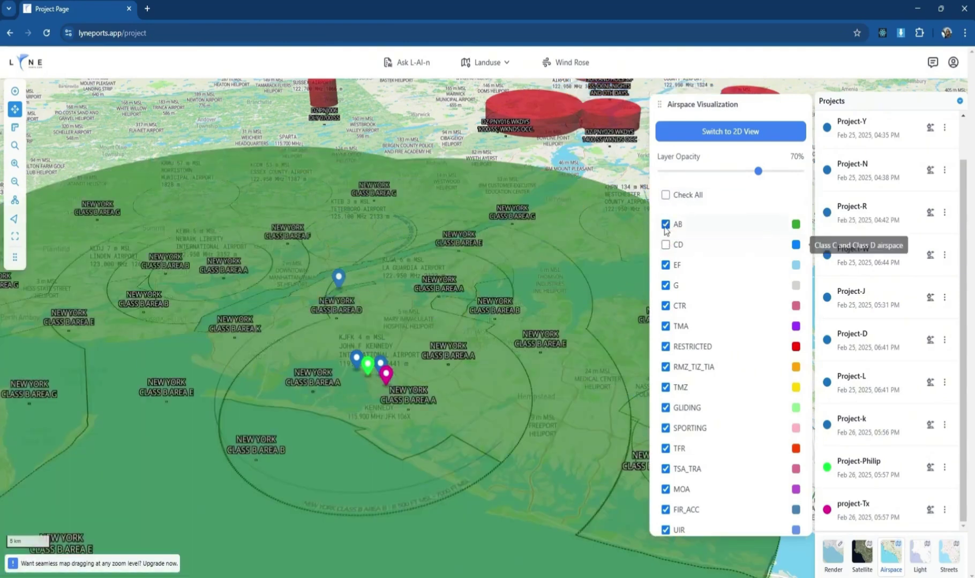
{"action": "left_click", "coordinate": [665, 225]}
{"action": "left_click", "coordinate": [665, 195]}
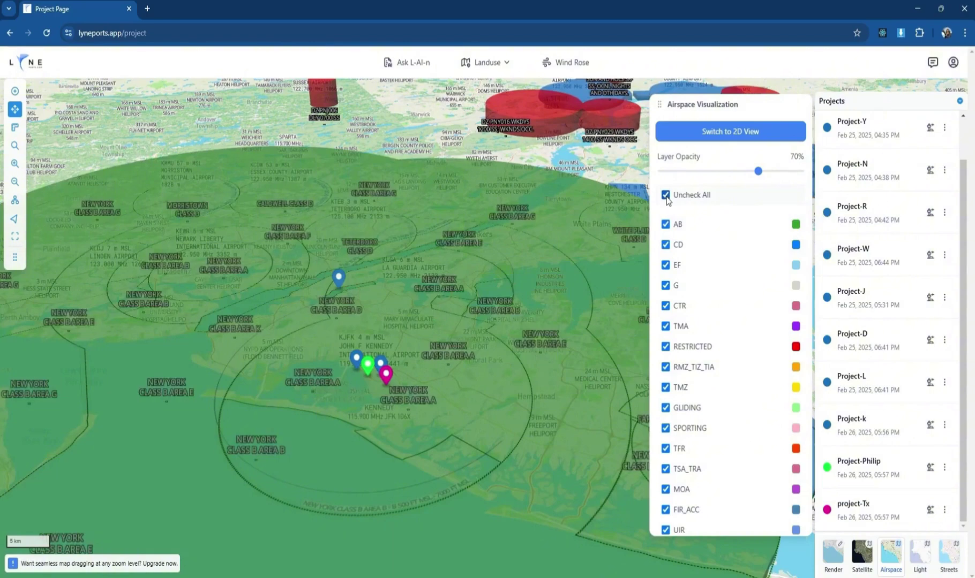
Try several airspace layer opacities, set the opacity to 80%, and switch the airspace display to 2D
{"action": "left_click_drag", "start_coordinate": [756, 171], "coordinate": [689, 182]}
{"action": "left_click", "coordinate": [729, 180]}
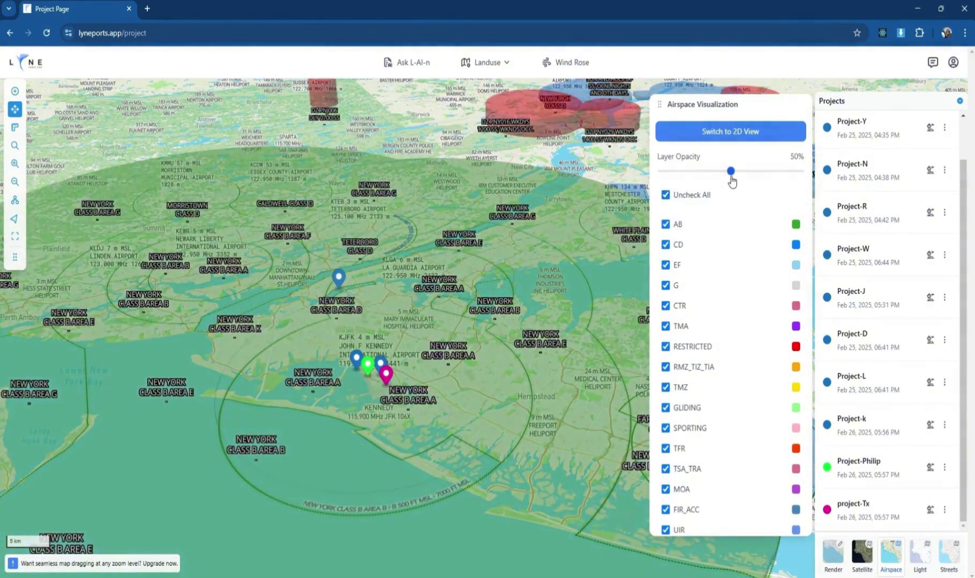
{"action": "left_click", "coordinate": [705, 185]}
{"action": "left_click", "coordinate": [758, 172]}
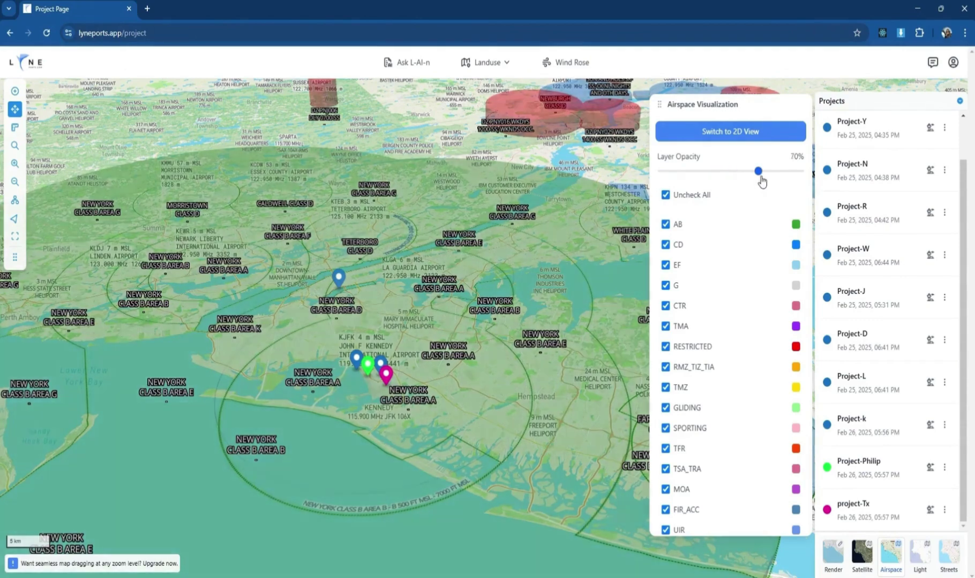
{"action": "left_click", "coordinate": [772, 172]}
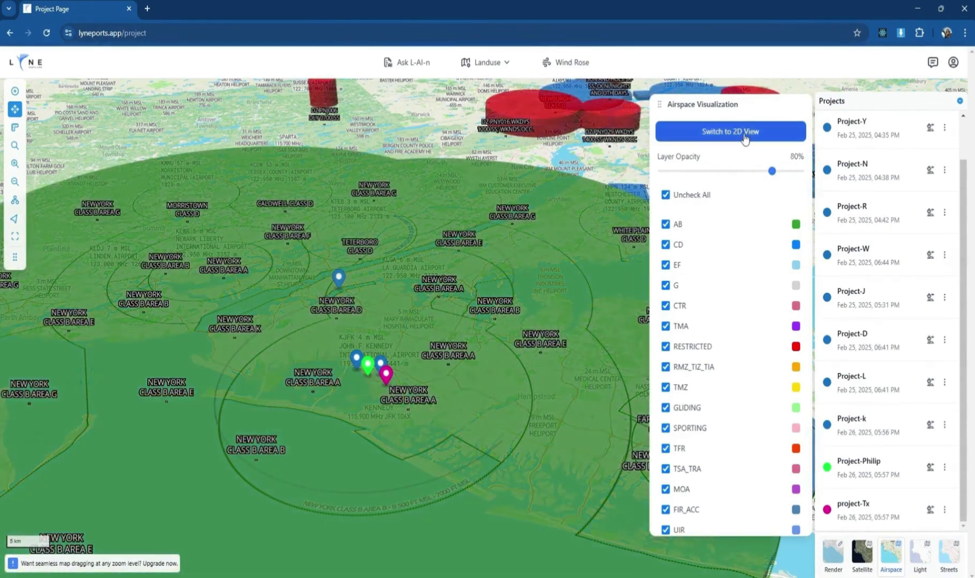
{"action": "left_click", "coordinate": [743, 133]}
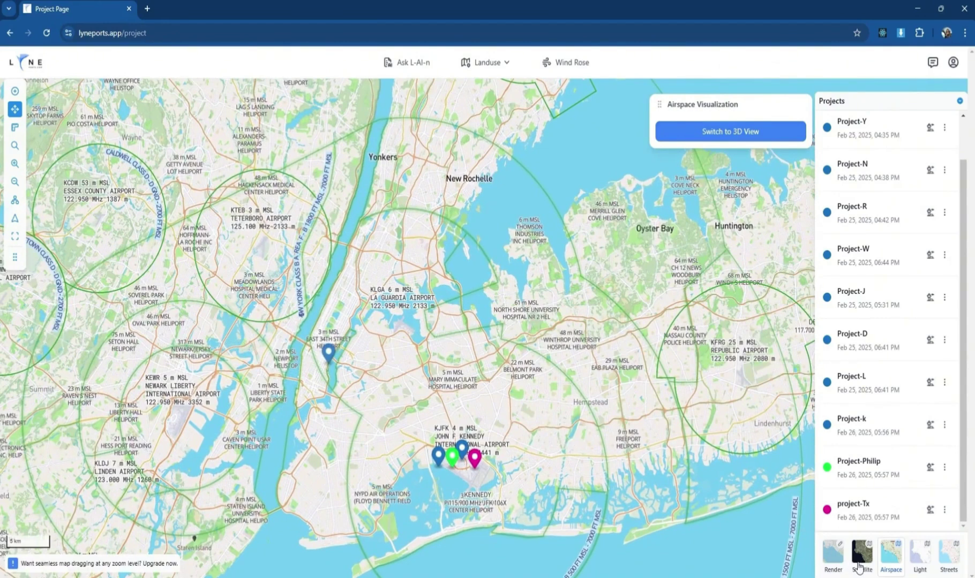
Return the map style to Satellite and show the Aeroway, Airports and Airport Area land-use layers around the airport
{"action": "left_click", "coordinate": [861, 554]}
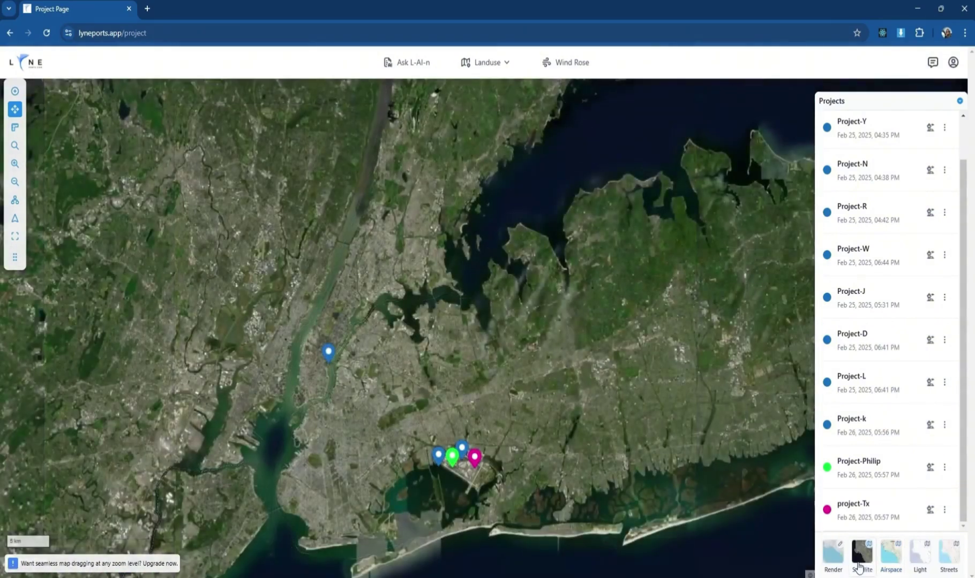
{"action": "scroll", "coordinate": [477, 514], "scroll_direction": "up", "scroll_amount": 5}
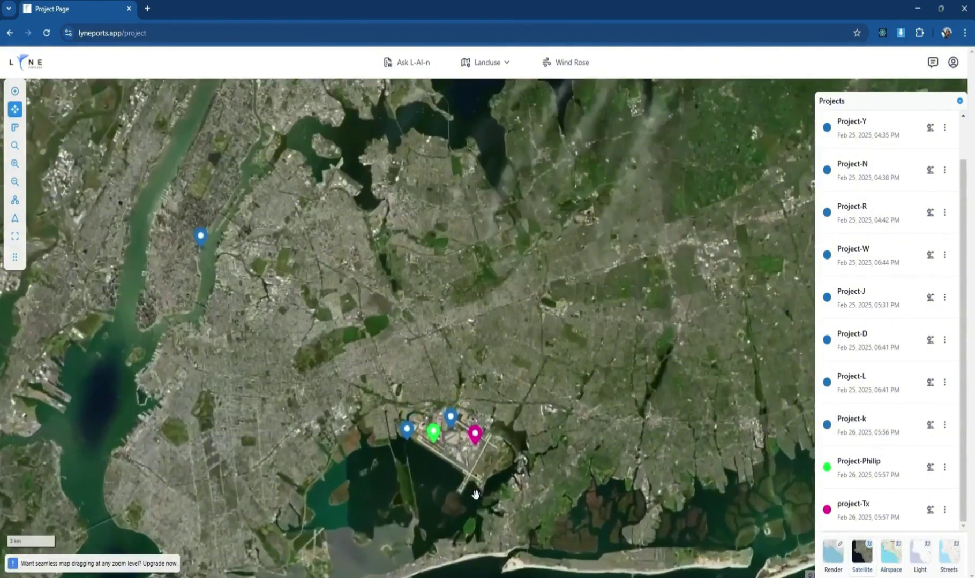
{"action": "left_click", "coordinate": [479, 71]}
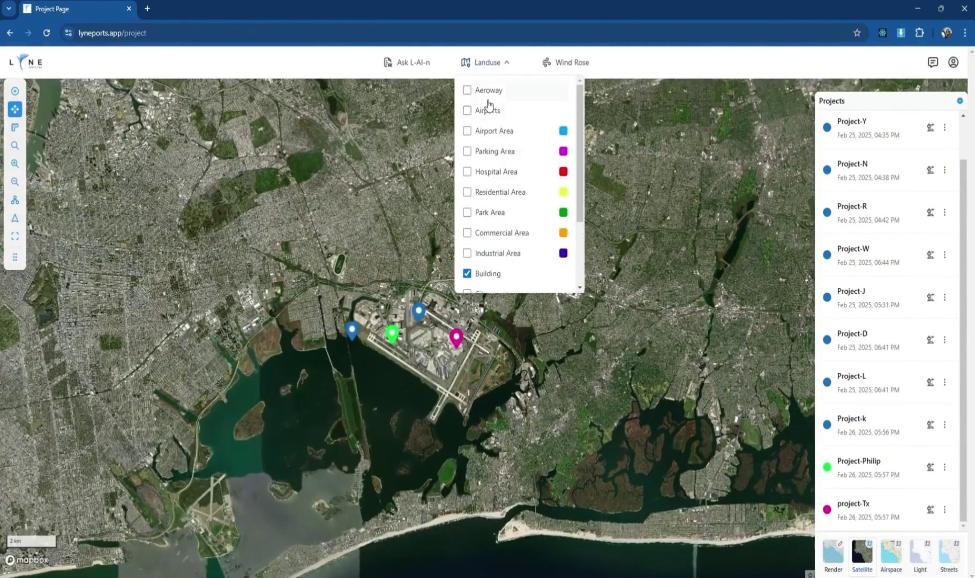
{"action": "left_click", "coordinate": [485, 94]}
{"action": "left_click", "coordinate": [488, 111]}
{"action": "left_click", "coordinate": [489, 132]}
{"action": "left_click_drag", "start_coordinate": [424, 457], "coordinate": [263, 201]}
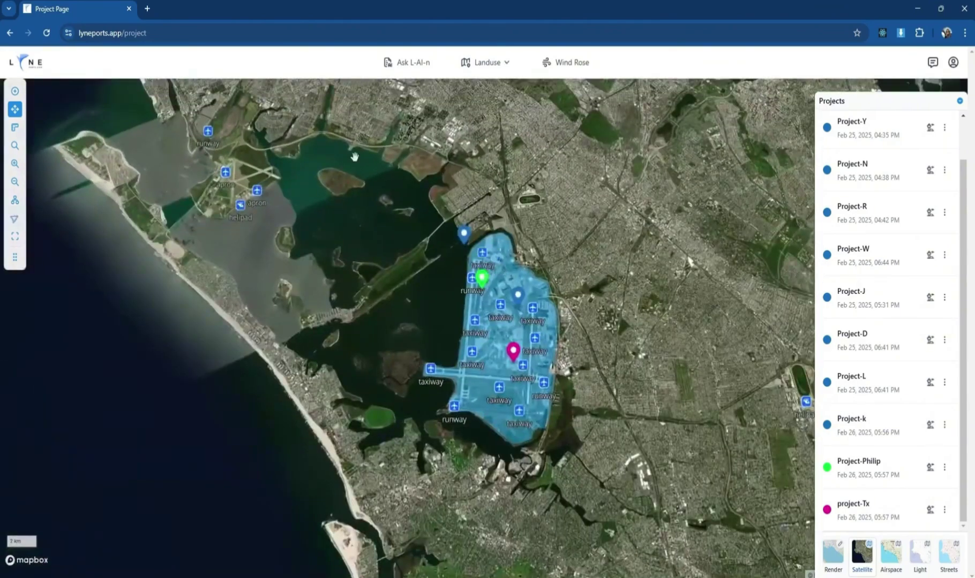
Try further land-use layers such as Parking Area, and clear all the land-use overlays except Building
{"action": "left_click", "coordinate": [486, 63]}
{"action": "left_click", "coordinate": [487, 153]}
{"action": "left_click", "coordinate": [485, 172]}
{"action": "left_click", "coordinate": [489, 192]}
{"action": "left_click", "coordinate": [479, 98]}
{"action": "scroll", "coordinate": [483, 183], "scroll_direction": "down", "scroll_amount": 2}
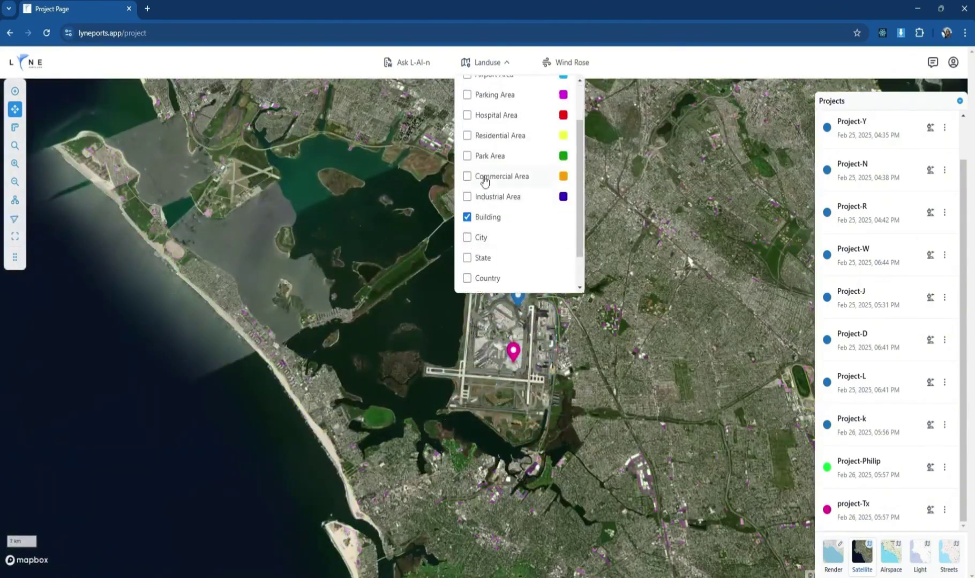
{"action": "left_click", "coordinate": [493, 257]}
{"action": "left_click", "coordinate": [493, 257]}
{"action": "scroll", "coordinate": [474, 338], "scroll_direction": "up", "scroll_amount": 4}
{"action": "left_click_drag", "start_coordinate": [524, 298], "coordinate": [530, 275]}
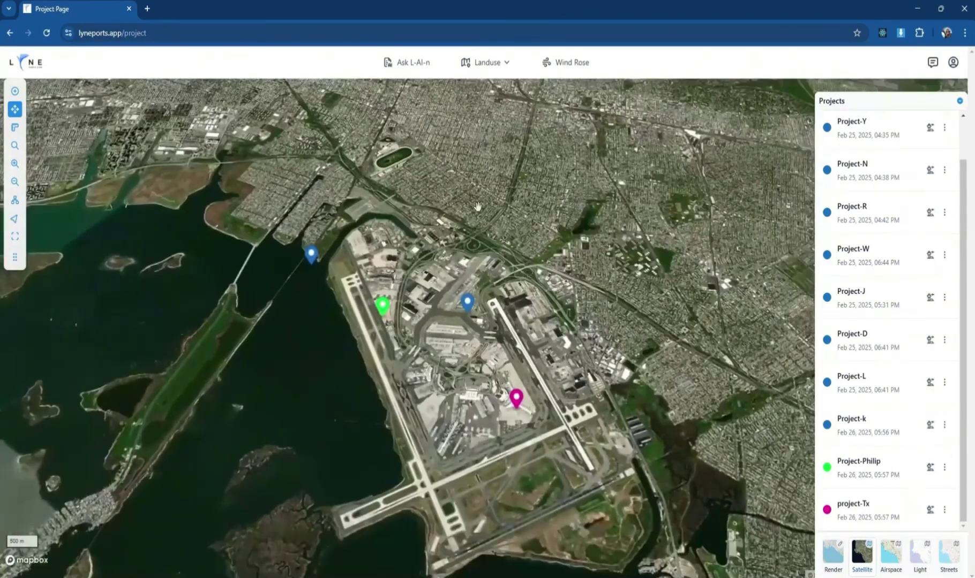
Open the AI assistant chat and enter "suggest ZIP code locations and areas suitable for vertiport landing using Wisk evtol aircraft in California?"
{"action": "left_click", "coordinate": [413, 65]}
{"action": "left_click", "coordinate": [123, 464]}
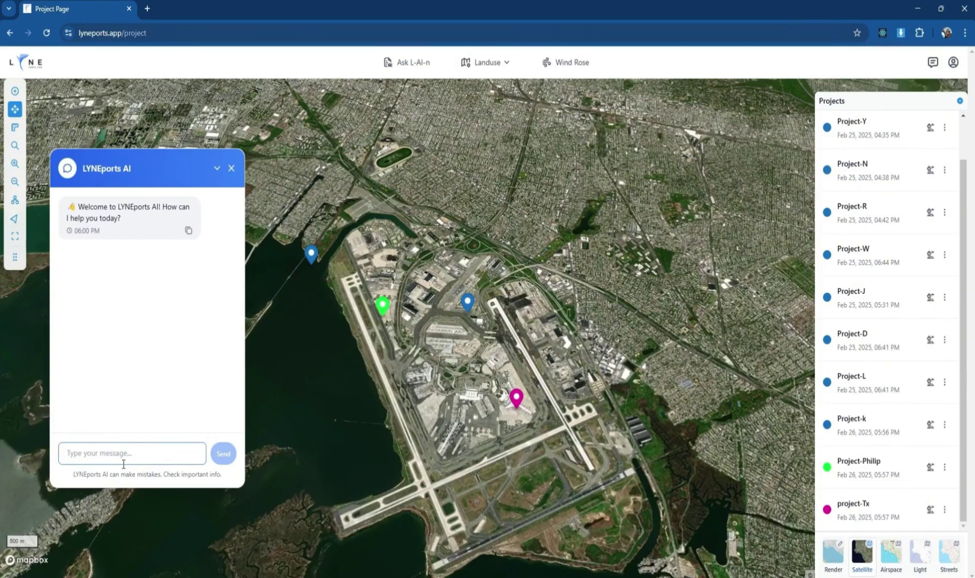
{"action": "type", "text": "suggest ZIP code locations and areas suitable for vertiport landing using Wisk evtol aircraft in California?"}
Change the location in the question to "Mountain view, California" and send it to the assistant
{"action": "left_click", "coordinate": [131, 444]}
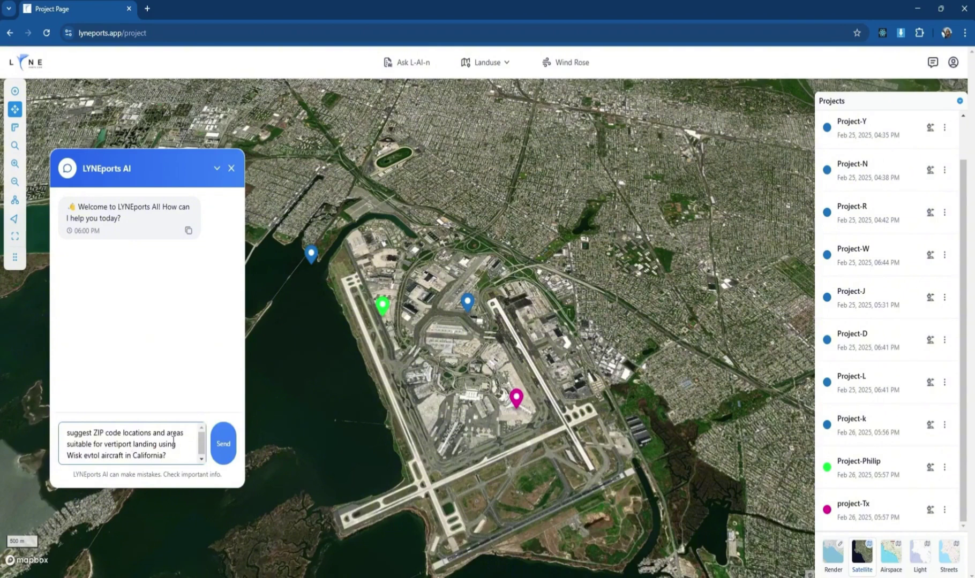
{"action": "left_click_drag", "start_coordinate": [81, 457], "coordinate": [162, 456]}
{"action": "double_click", "coordinate": [155, 454]}
{"action": "type", "text": "Mountain view, California"}
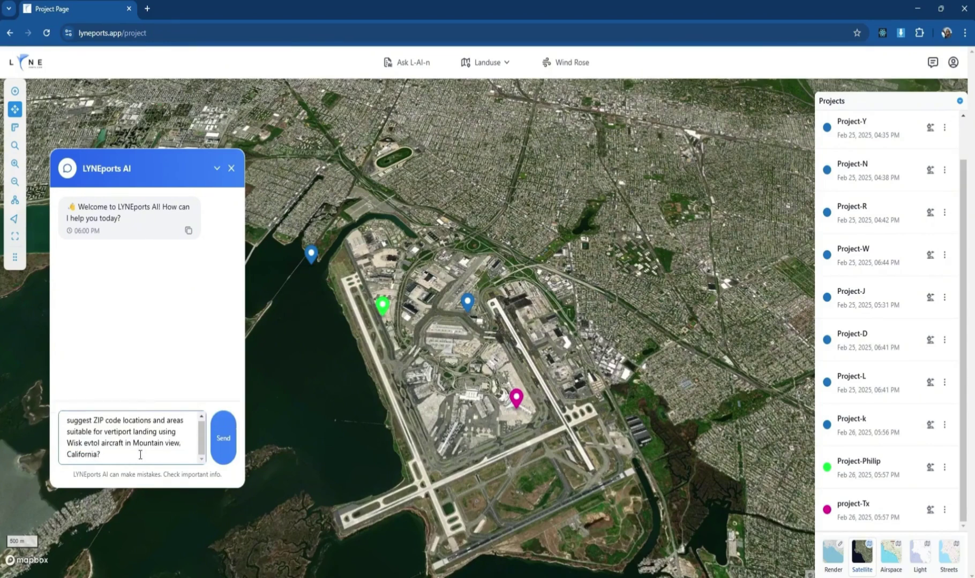
{"action": "key", "text": "Return"}
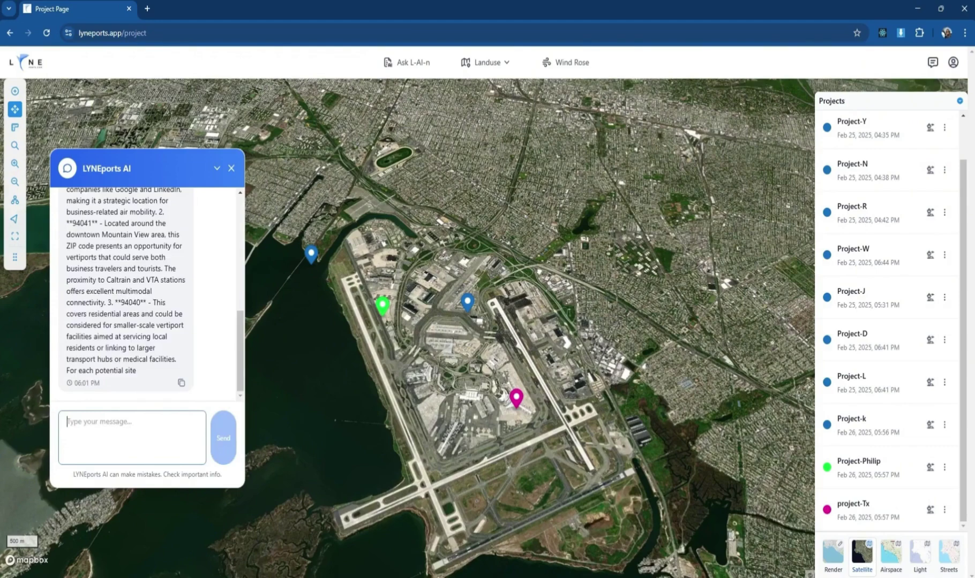
Examine the assistant's ZIP code suggestions for vertiport sites in Mountain View
{"action": "left_click_drag", "start_coordinate": [120, 212], "coordinate": [149, 262]}
{"action": "left_click", "coordinate": [148, 296]}
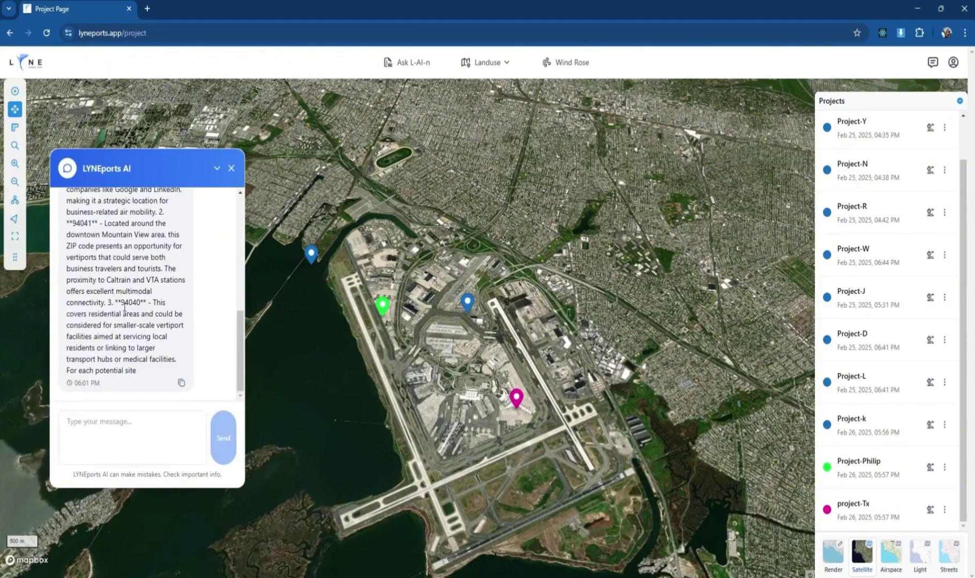
{"action": "left_click_drag", "start_coordinate": [393, 367], "coordinate": [418, 344]}
{"action": "left_click_drag", "start_coordinate": [124, 303], "coordinate": [164, 354]}
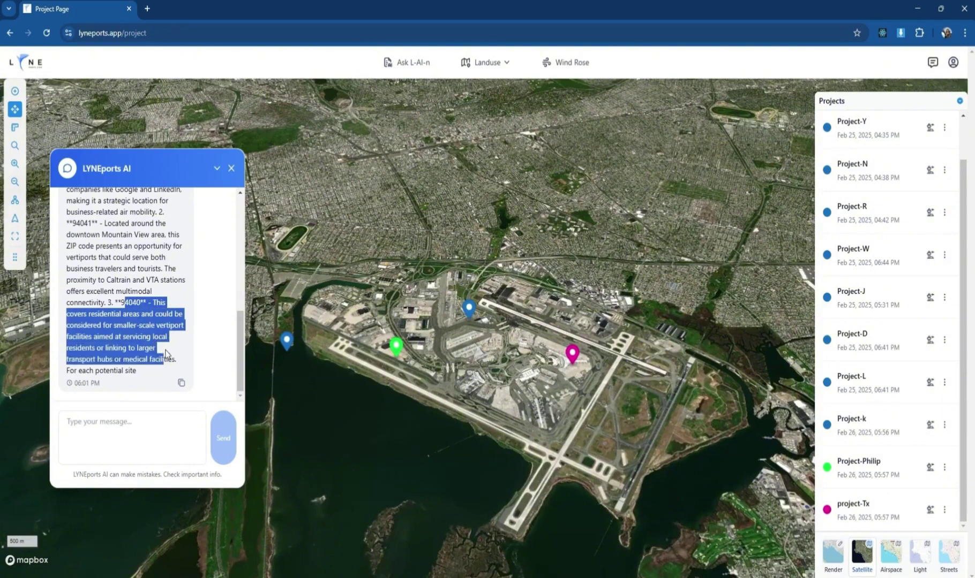
Close the AI assistant and end the chat session
{"action": "left_click_drag", "start_coordinate": [471, 343], "coordinate": [473, 349]}
{"action": "scroll", "coordinate": [501, 370], "scroll_direction": "up", "scroll_amount": 3}
{"action": "left_click_drag", "start_coordinate": [519, 408], "coordinate": [471, 388]}
{"action": "left_click", "coordinate": [231, 168]}
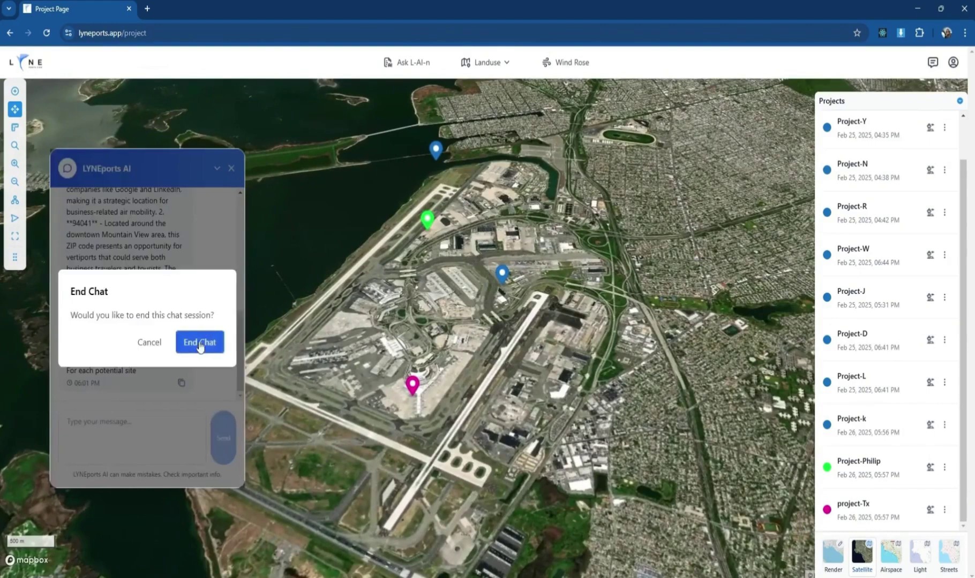
{"action": "left_click", "coordinate": [200, 343]}
Turn on the Wind Rose display and bring the wind markers beyond the airport into view
{"action": "scroll", "coordinate": [398, 386], "scroll_direction": "up", "scroll_amount": 3}
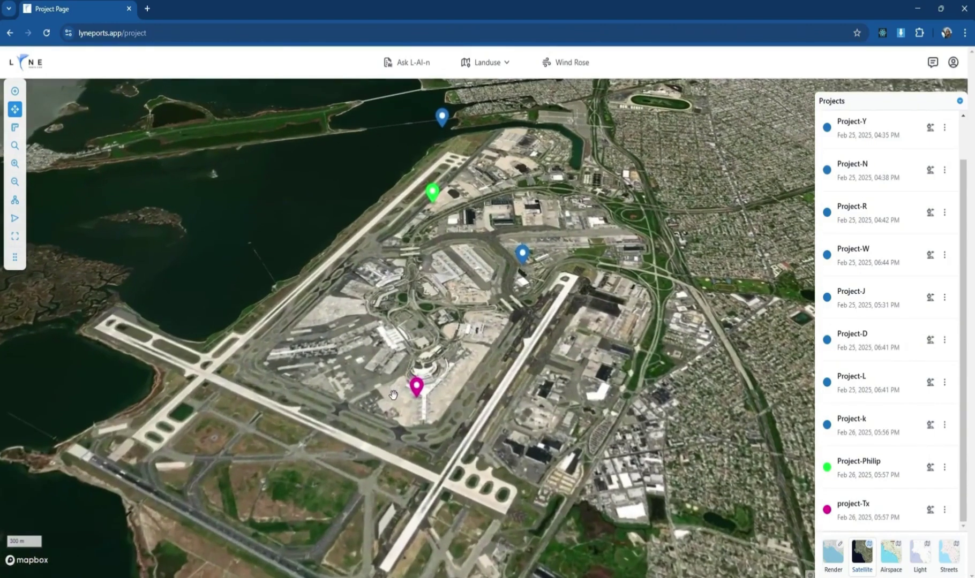
{"action": "left_click_drag", "start_coordinate": [466, 369], "coordinate": [450, 358]}
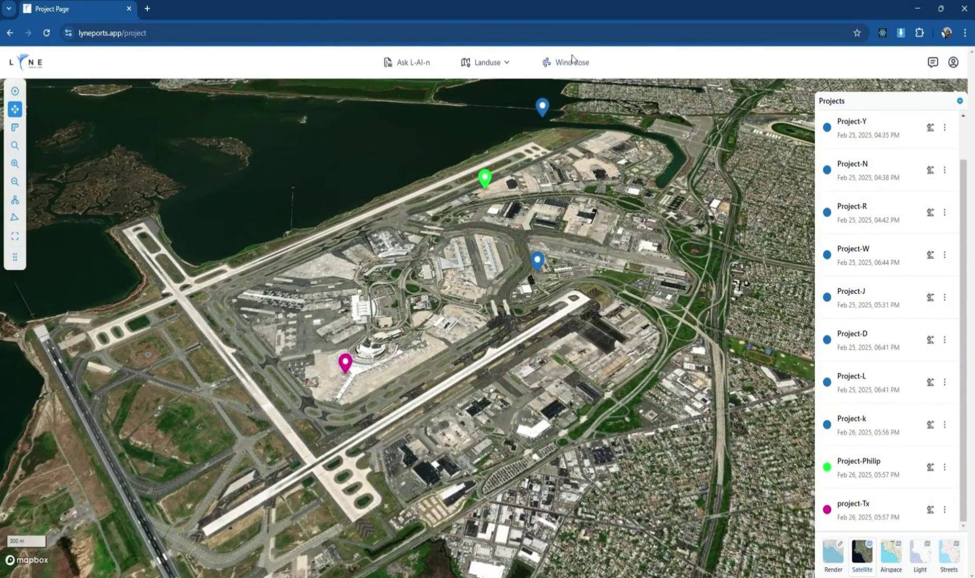
{"action": "left_click_drag", "start_coordinate": [503, 354], "coordinate": [523, 331]}
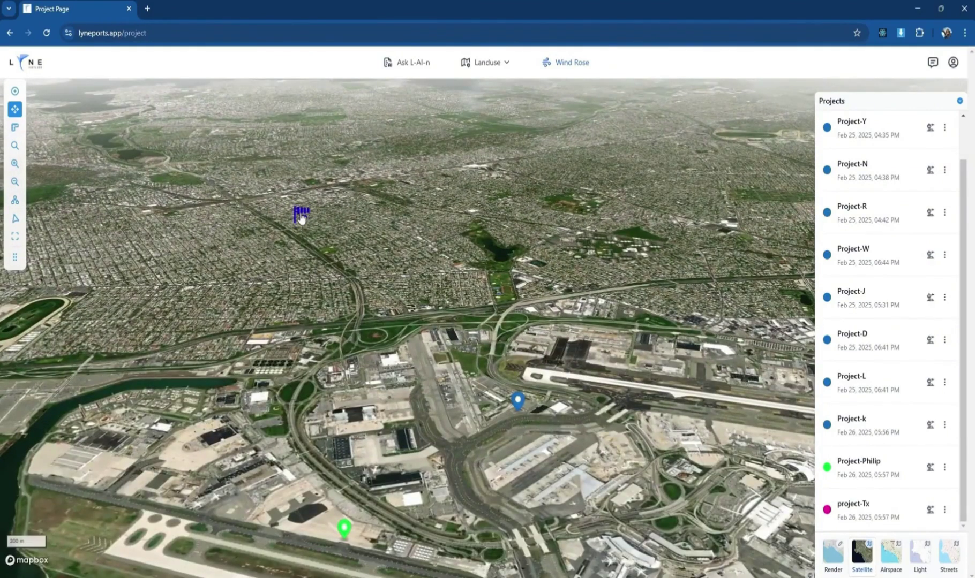
{"action": "left_click_drag", "start_coordinate": [254, 257], "coordinate": [515, 248]}
{"action": "left_click_drag", "start_coordinate": [464, 321], "coordinate": [467, 348]}
{"action": "left_click_drag", "start_coordinate": [525, 299], "coordinate": [397, 301]}
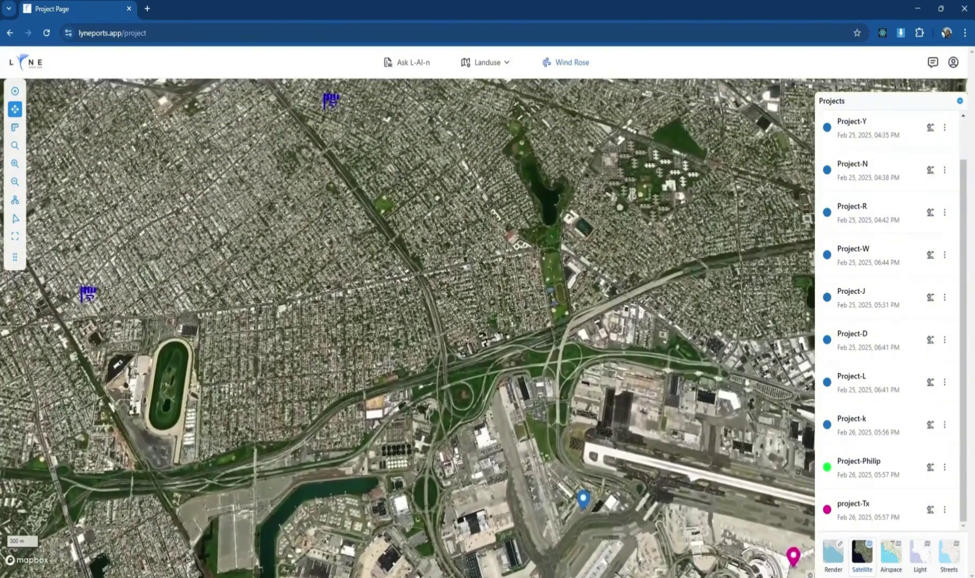
Measure the distances from the two wind markers to the blue project pin at the airport, clearing each measurement
{"action": "left_click", "coordinate": [15, 127]}
{"action": "left_click", "coordinate": [81, 300]}
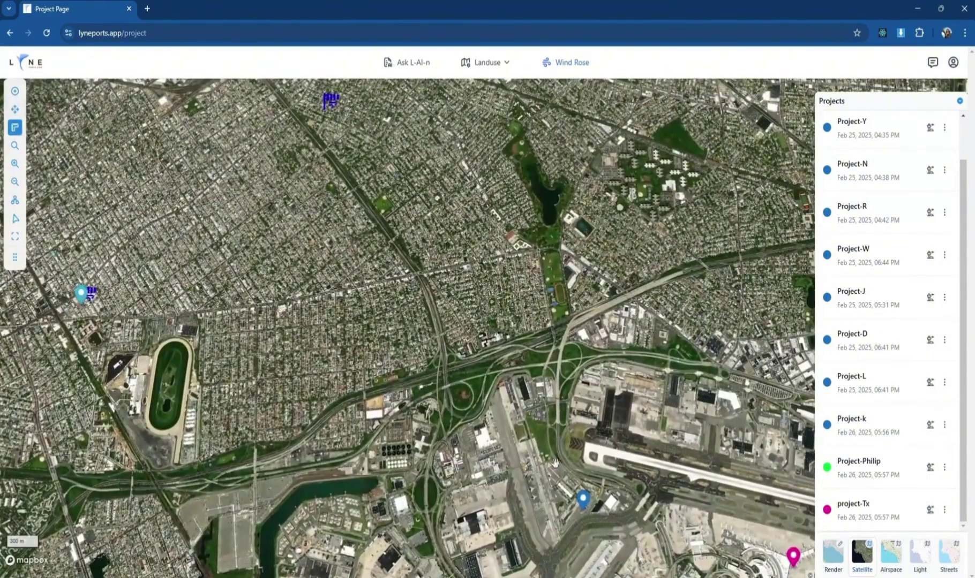
{"action": "left_click", "coordinate": [583, 501]}
{"action": "left_click", "coordinate": [367, 359]}
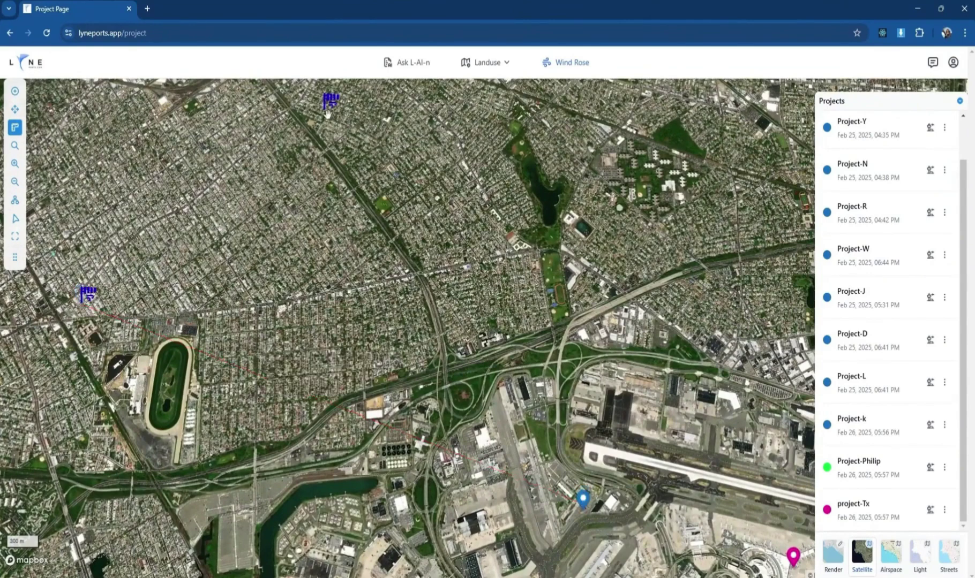
{"action": "left_click", "coordinate": [582, 506]}
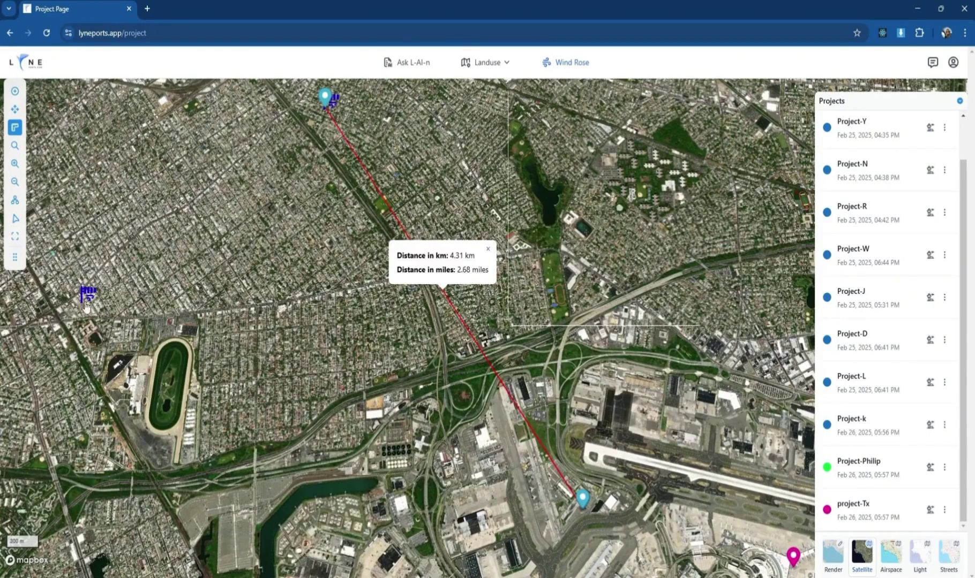
{"action": "left_click", "coordinate": [485, 249]}
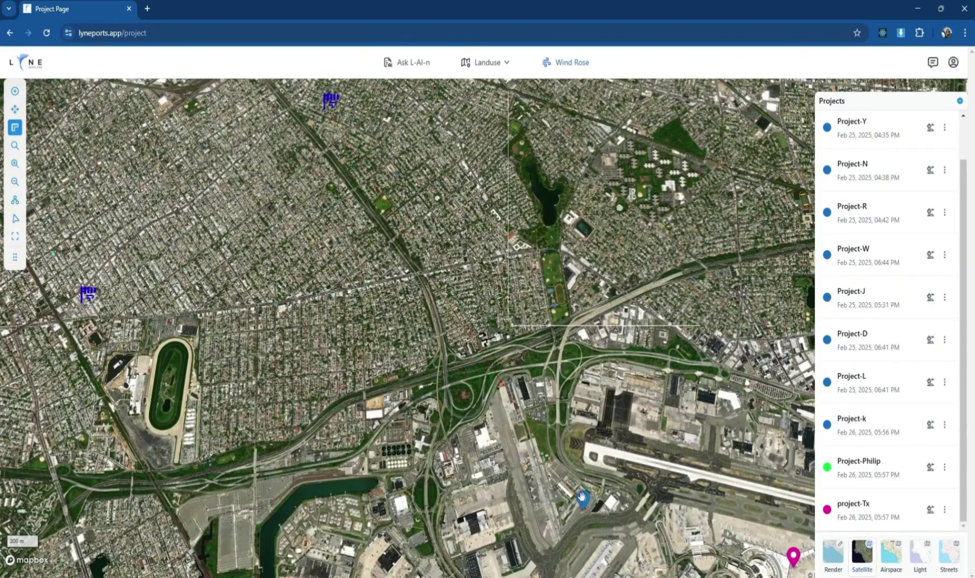
Open the northern marker's wind rose chart, move it over the airport's runways for comparison, and close it
{"action": "left_click", "coordinate": [328, 102]}
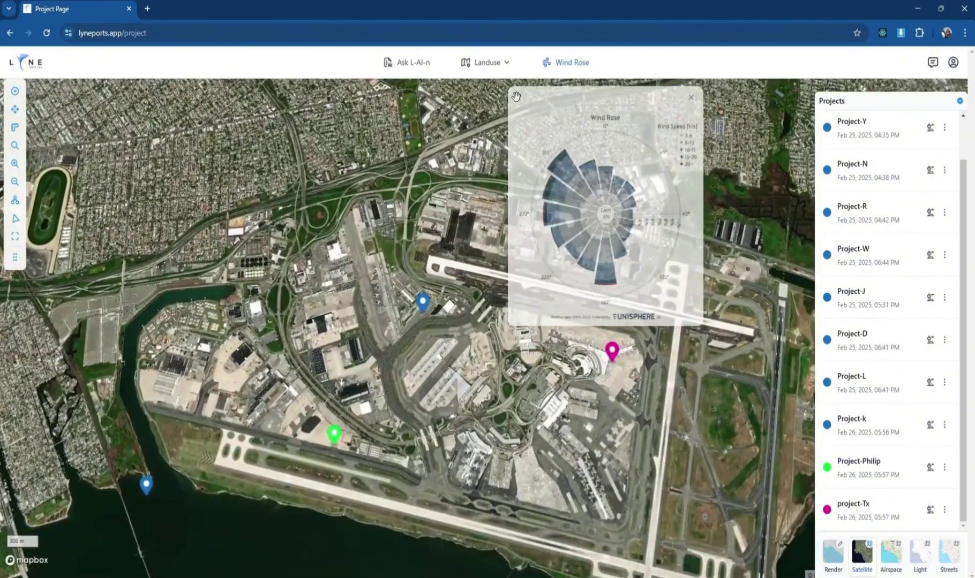
{"action": "left_click_drag", "start_coordinate": [516, 96], "coordinate": [399, 241]}
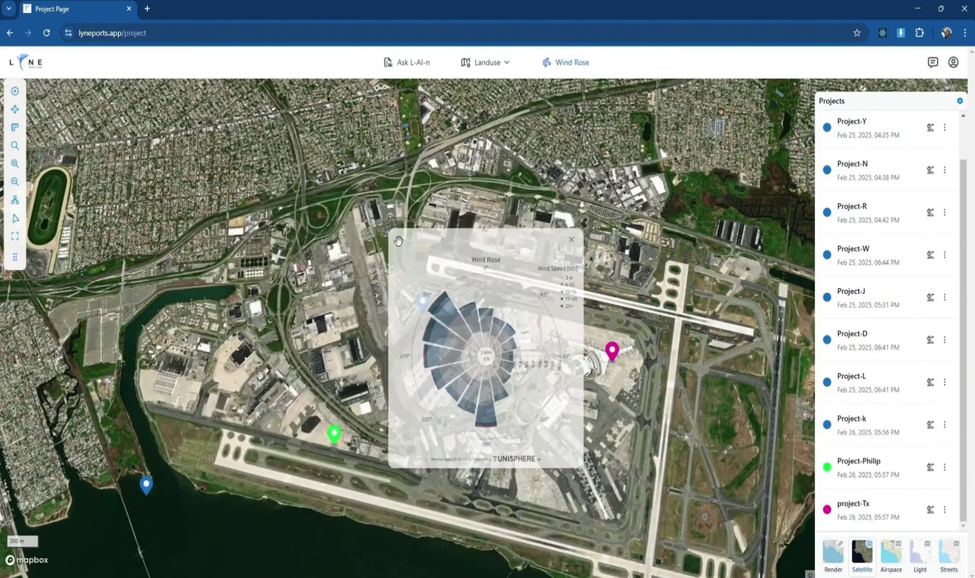
{"action": "left_click", "coordinate": [572, 241]}
Open project-Tx in the design editor and shift the floating tool strip slightly inward
{"action": "left_click_drag", "start_coordinate": [643, 401], "coordinate": [596, 367]}
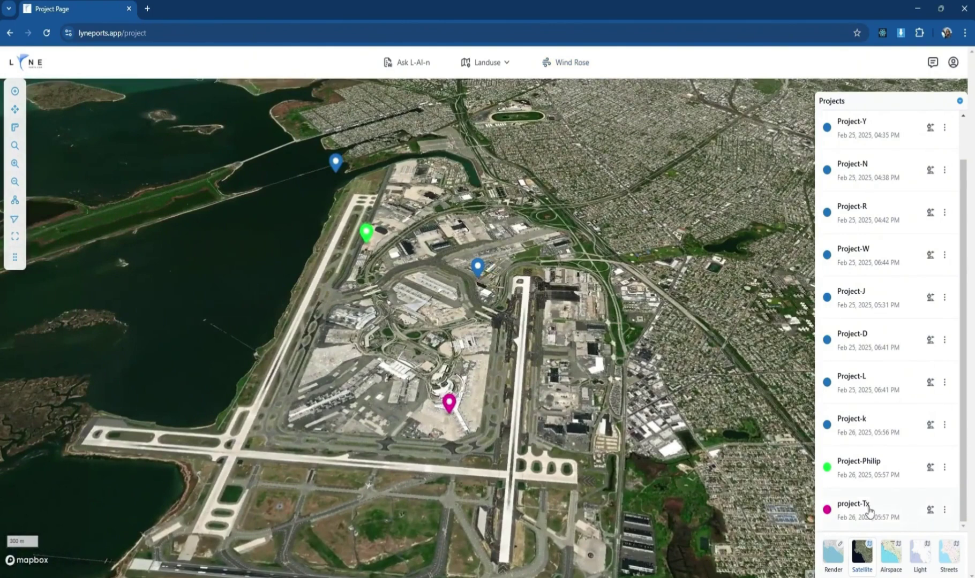
{"action": "left_click", "coordinate": [929, 511]}
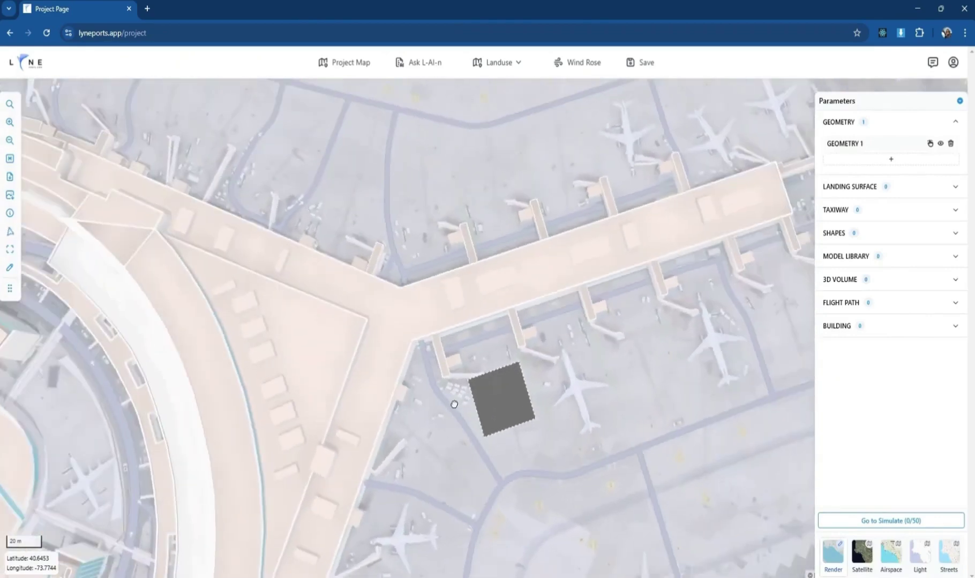
{"action": "left_click_drag", "start_coordinate": [454, 404], "coordinate": [400, 368]}
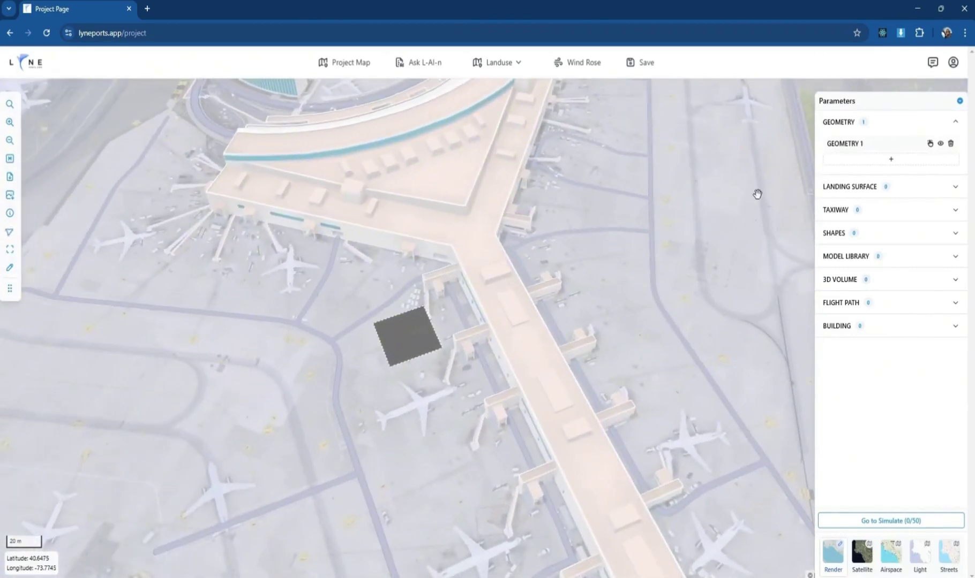
{"action": "left_click_drag", "start_coordinate": [11, 294], "coordinate": [15, 296]}
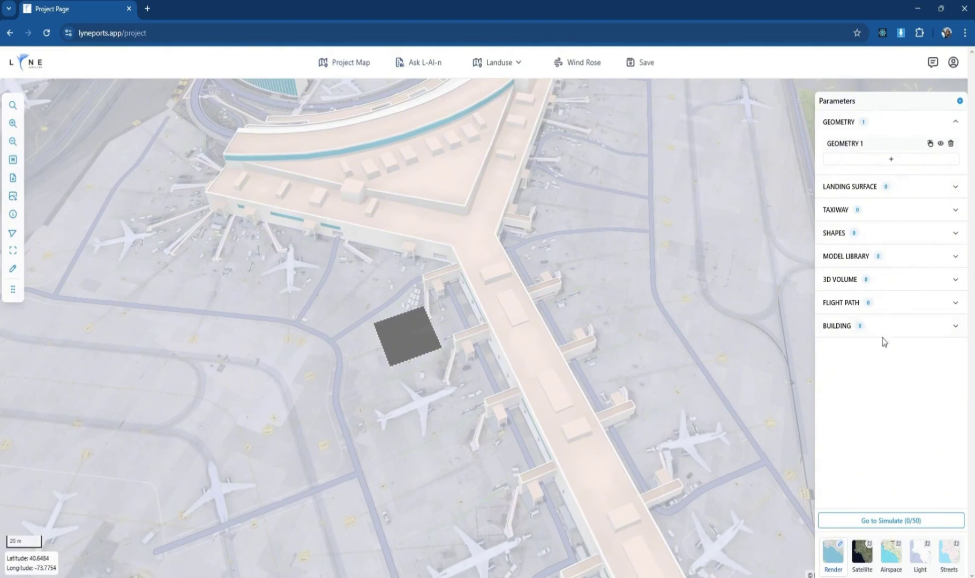
Move GEOMETRY 1's settings aside and set its width to 21.46 m, length to 36.34 m and thickness to 0.57 m
{"action": "left_click", "coordinate": [870, 152]}
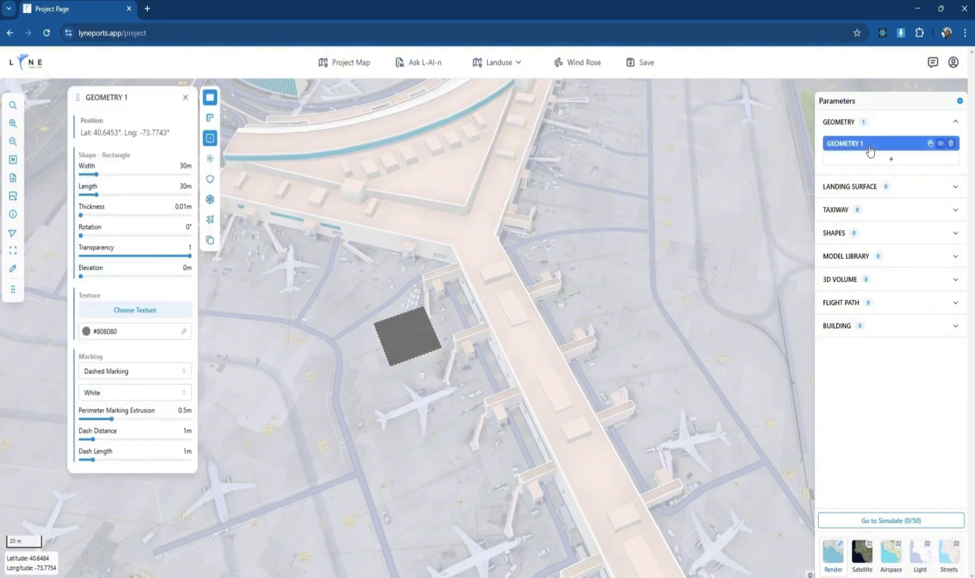
{"action": "left_click_drag", "start_coordinate": [78, 98], "coordinate": [663, 108]}
{"action": "left_click_drag", "start_coordinate": [686, 185], "coordinate": [676, 185]}
{"action": "left_click_drag", "start_coordinate": [680, 205], "coordinate": [664, 248]}
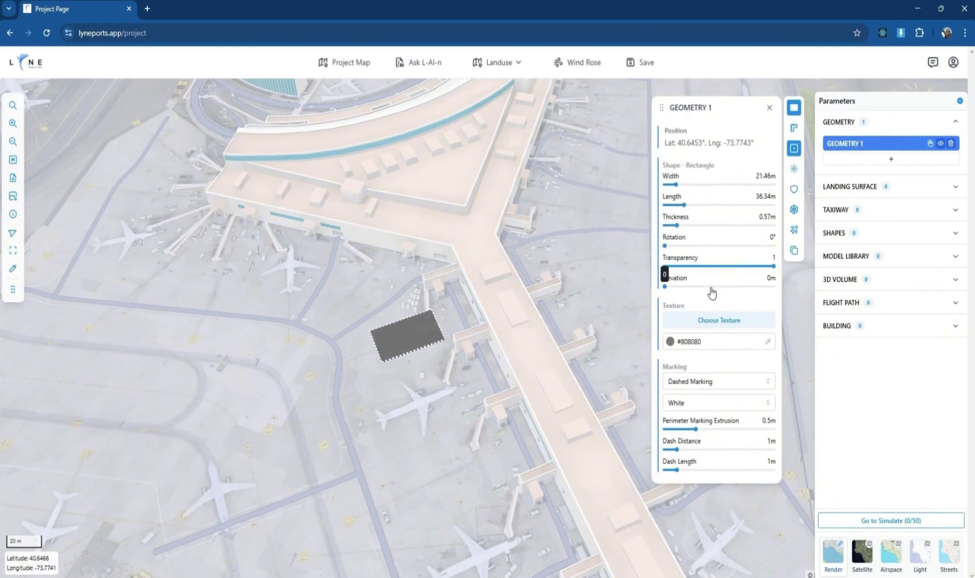
Add yellow perimeter lighting to GEOMETRY 1 with a 0.75 edge offset, 3 m between lights and a 0.26 m base radius
{"action": "left_click", "coordinate": [793, 171]}
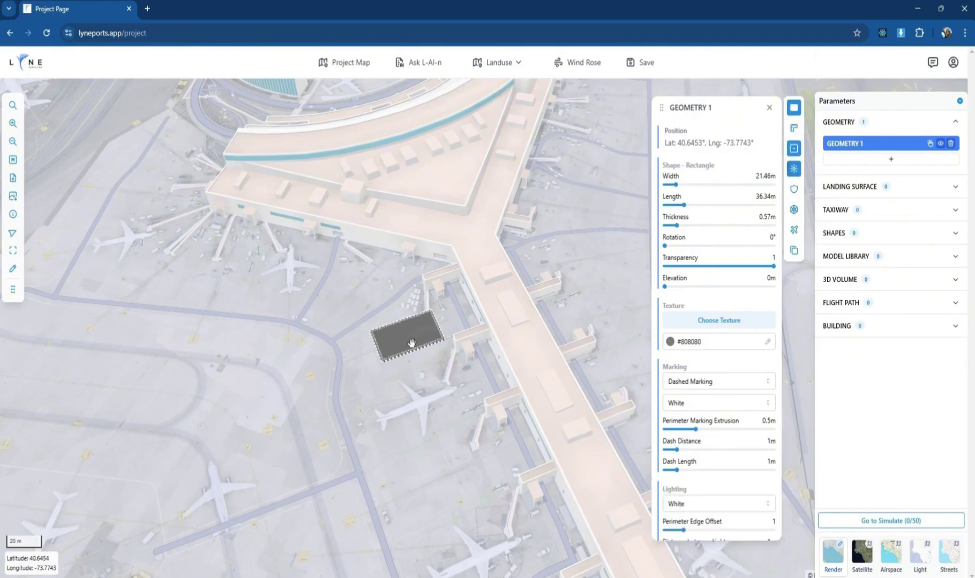
{"action": "scroll", "coordinate": [400, 351], "scroll_direction": "up", "scroll_amount": 5}
{"action": "scroll", "coordinate": [728, 480], "scroll_direction": "down", "scroll_amount": 2}
{"action": "left_click_drag", "start_coordinate": [683, 467], "coordinate": [683, 468]}
{"action": "left_click_drag", "start_coordinate": [665, 487], "coordinate": [670, 488]}
{"action": "left_click_drag", "start_coordinate": [689, 508], "coordinate": [684, 508]}
{"action": "left_click", "coordinate": [697, 440]}
{"action": "left_click", "coordinate": [698, 498]}
Set GEOMETRY 1's thickness to 0.01 m
{"action": "left_click_drag", "start_coordinate": [677, 162], "coordinate": [663, 163]}
Turn on the safety area, protective volume and aircraft model for GEOMETRY 1, and try different aircraft on the pad
{"action": "left_click", "coordinate": [794, 189]}
{"action": "left_click", "coordinate": [794, 209]}
{"action": "left_click", "coordinate": [794, 230]}
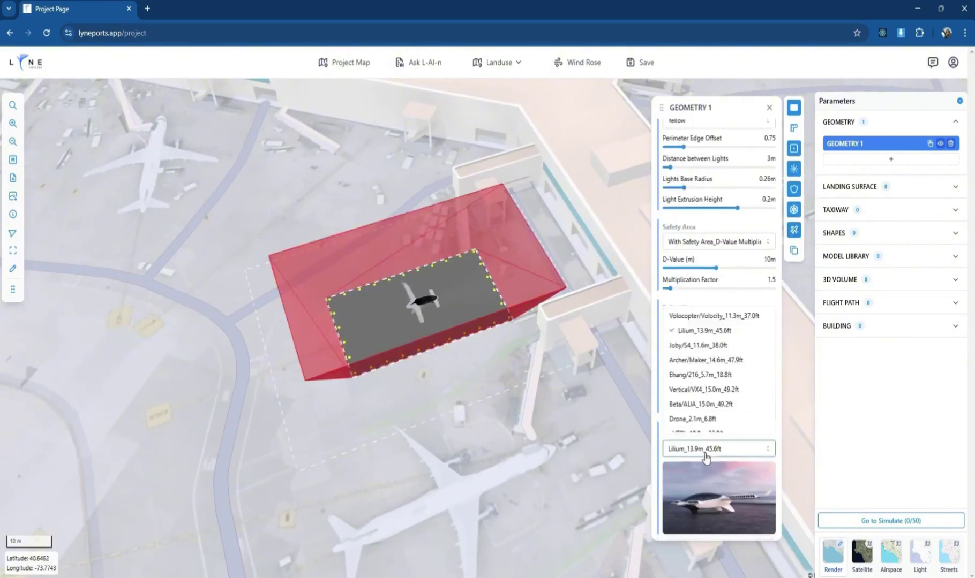
{"action": "left_click", "coordinate": [706, 454]}
{"action": "left_click", "coordinate": [704, 399]}
{"action": "left_click", "coordinate": [696, 454]}
{"action": "left_click", "coordinate": [698, 409]}
{"action": "mouse_move", "coordinate": [478, 365]}
{"action": "left_mouse_down"}
{"action": "mouse_move", "coordinate": [498, 359]}
{"action": "mouse_move", "coordinate": [481, 358]}
{"action": "left_mouse_up"}
Turn off GEOMETRY 1's aircraft model, protective volume, safety area, lighting and perimeter marking
{"action": "left_click", "coordinate": [794, 230]}
{"action": "left_click", "coordinate": [794, 209]}
{"action": "left_click", "coordinate": [794, 189]}
{"action": "left_click", "coordinate": [793, 168]}
{"action": "left_click", "coordinate": [794, 148]}
{"action": "left_click_drag", "start_coordinate": [425, 295], "coordinate": [498, 348]}
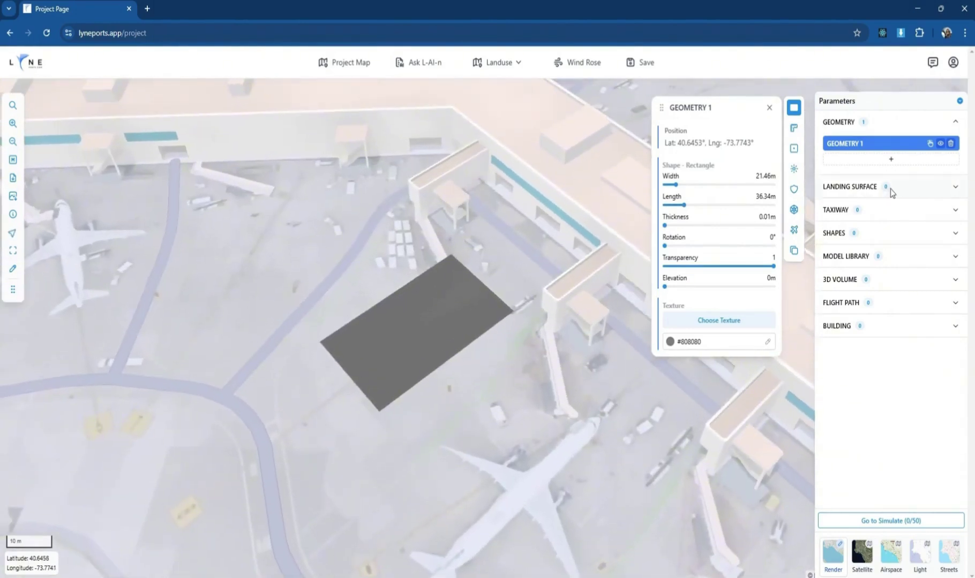
Add a landing surface and move it onto the dark rectangular pad beside the terminal
{"action": "left_click", "coordinate": [861, 192]}
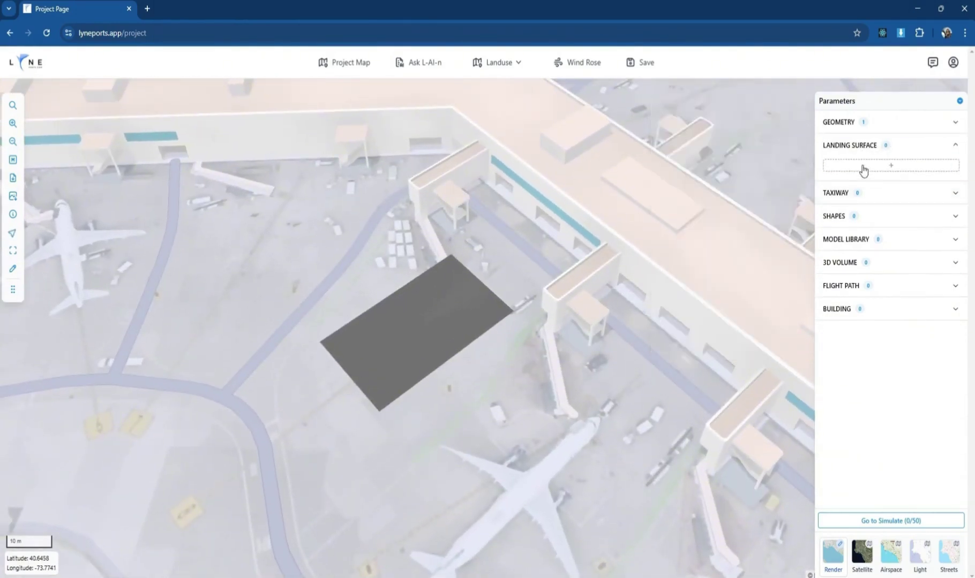
{"action": "left_click", "coordinate": [863, 171]}
{"action": "left_click_drag", "start_coordinate": [423, 274], "coordinate": [386, 286]}
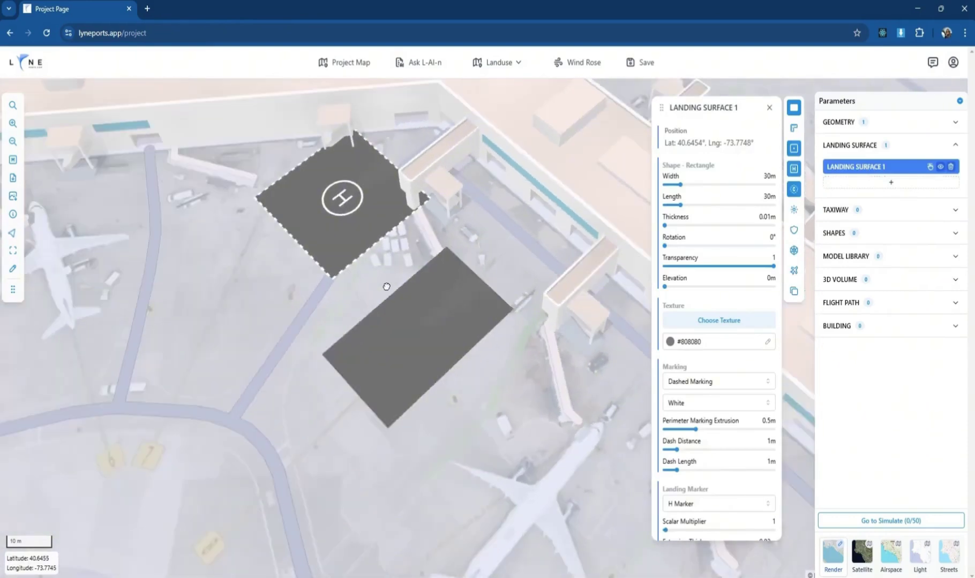
{"action": "key", "text": "m"}
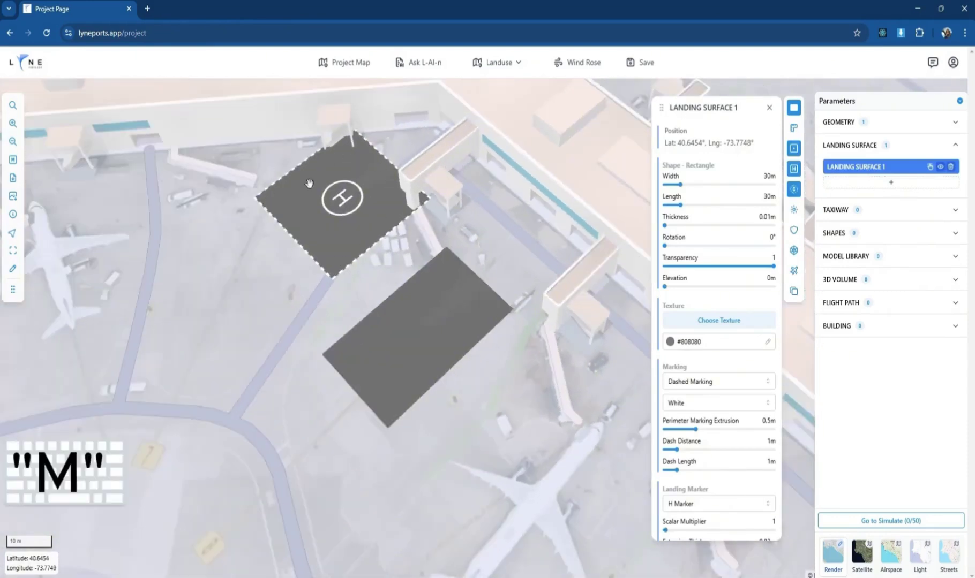
{"action": "left_click", "coordinate": [930, 168]}
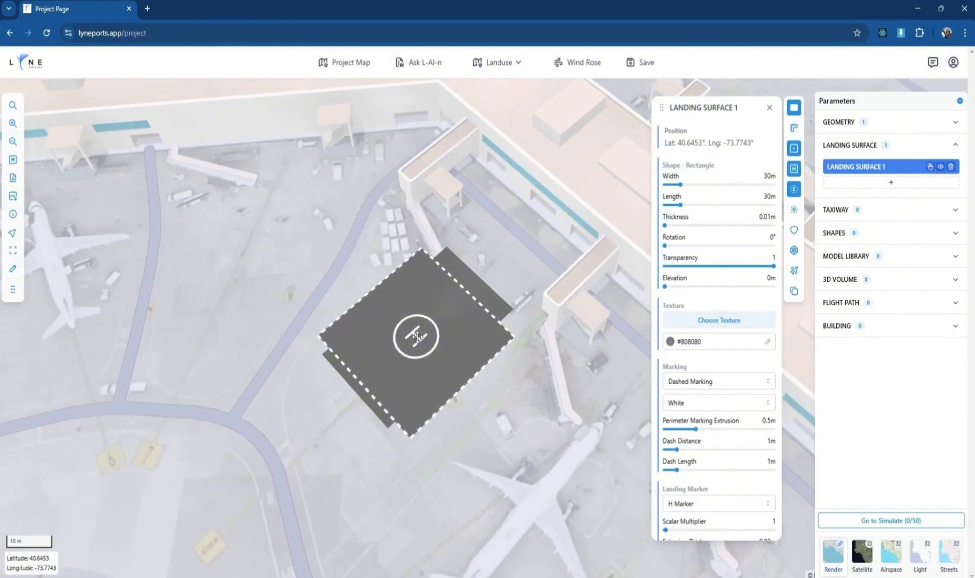
Set the landing surface's width to 13.09 m, length to 14.95 m, thickness to 0.03 m and colour to #c9c9c9
{"action": "left_click_drag", "start_coordinate": [418, 338], "coordinate": [477, 306]}
{"action": "left_click_drag", "start_coordinate": [681, 185], "coordinate": [672, 205]}
{"action": "scroll", "coordinate": [693, 273], "scroll_direction": "down", "scroll_amount": 1}
{"action": "left_click", "coordinate": [696, 286]}
{"action": "left_click", "coordinate": [668, 317]}
{"action": "left_click_drag", "start_coordinate": [664, 317], "coordinate": [664, 315]}
{"action": "left_click_drag", "start_coordinate": [665, 168], "coordinate": [665, 169]}
{"action": "mouse_move", "coordinate": [528, 356]}
{"action": "left_mouse_down"}
{"action": "mouse_move", "coordinate": [490, 335]}
{"action": "mouse_move", "coordinate": [536, 375]}
{"action": "left_mouse_up"}
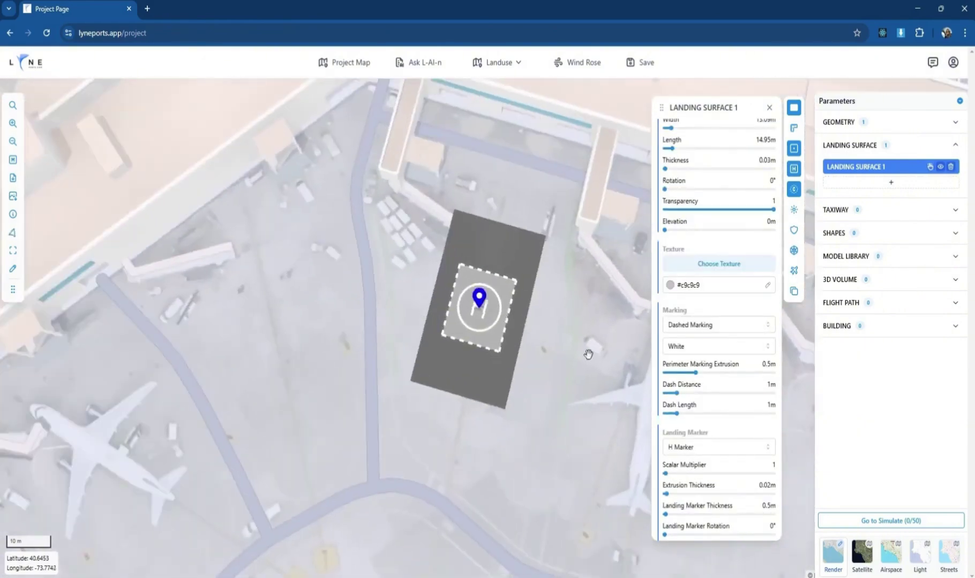
Change the landing marker to V Marker, set its thickness to 0.7 m and colour it Blue
{"action": "scroll", "coordinate": [685, 396], "scroll_direction": "down", "scroll_amount": 1}
{"action": "left_click", "coordinate": [685, 393]}
{"action": "left_click", "coordinate": [681, 429]}
{"action": "left_click_drag", "start_coordinate": [665, 458], "coordinate": [666, 459]}
{"action": "left_click_drag", "start_coordinate": [482, 364], "coordinate": [491, 377]}
{"action": "left_click_drag", "start_coordinate": [666, 459], "coordinate": [666, 459]}
{"action": "left_click", "coordinate": [680, 495]}
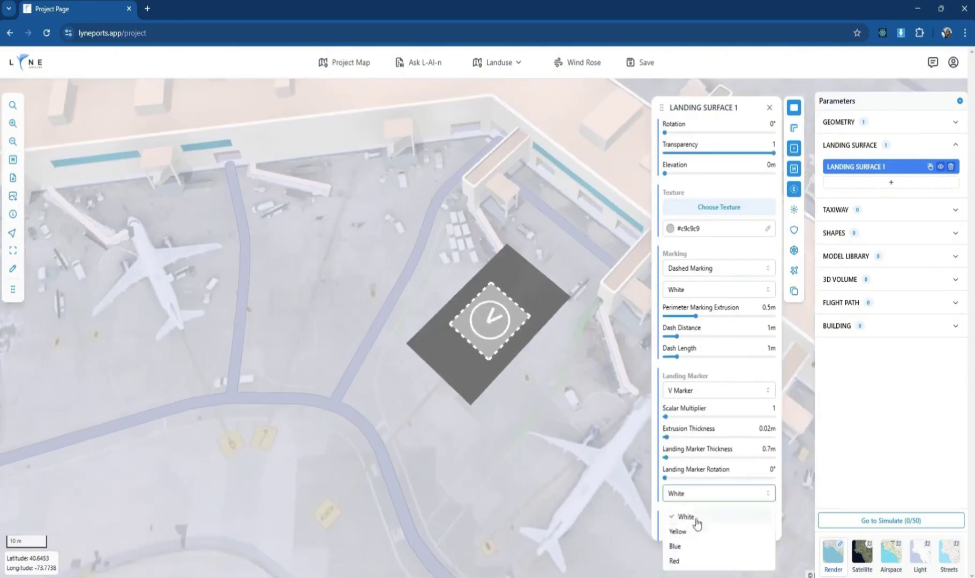
{"action": "left_click", "coordinate": [677, 546]}
Make the TDPC marking a yellow circle with 1.03 m line thickness, restore the H Marker, and close the landing surface settings
{"action": "left_click_drag", "start_coordinate": [535, 375], "coordinate": [504, 399]}
{"action": "scroll", "coordinate": [700, 431], "scroll_direction": "down", "scroll_amount": 2}
{"action": "left_click", "coordinate": [700, 425]}
{"action": "left_click", "coordinate": [683, 461]}
{"action": "left_click", "coordinate": [717, 423]}
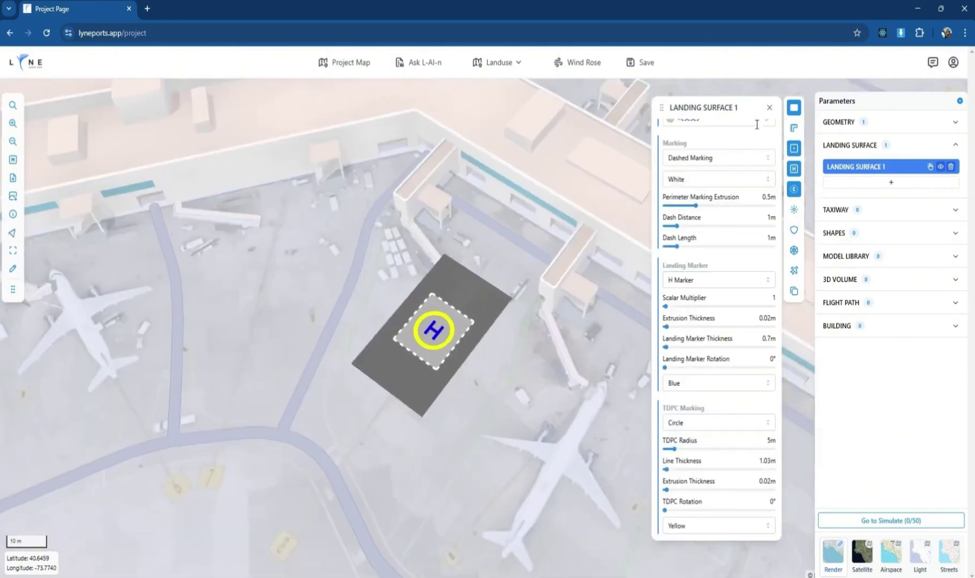
{"action": "left_click", "coordinate": [769, 107]}
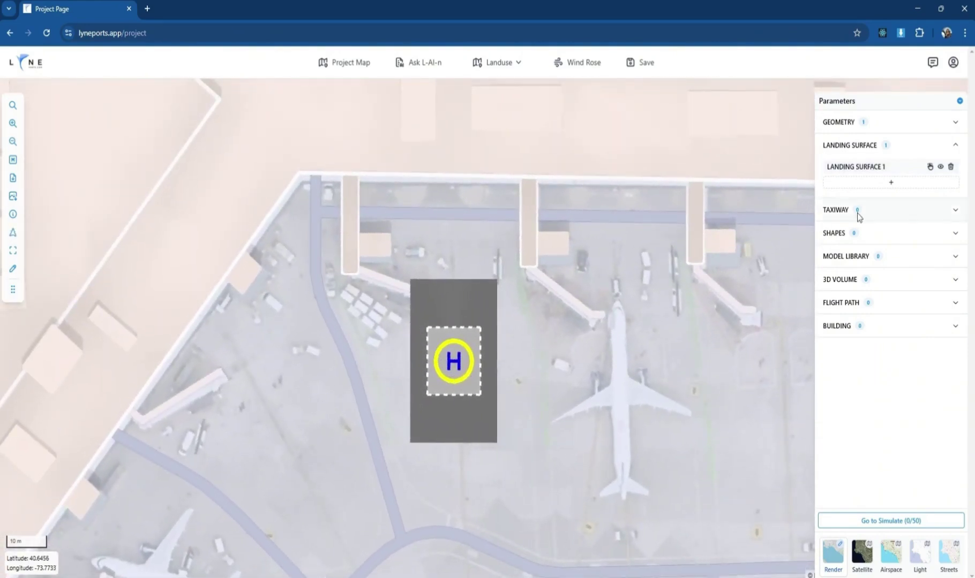
Add a second landing surface and place it beside the rectangular pad, towards the parked aircraft
{"action": "left_click", "coordinate": [891, 183]}
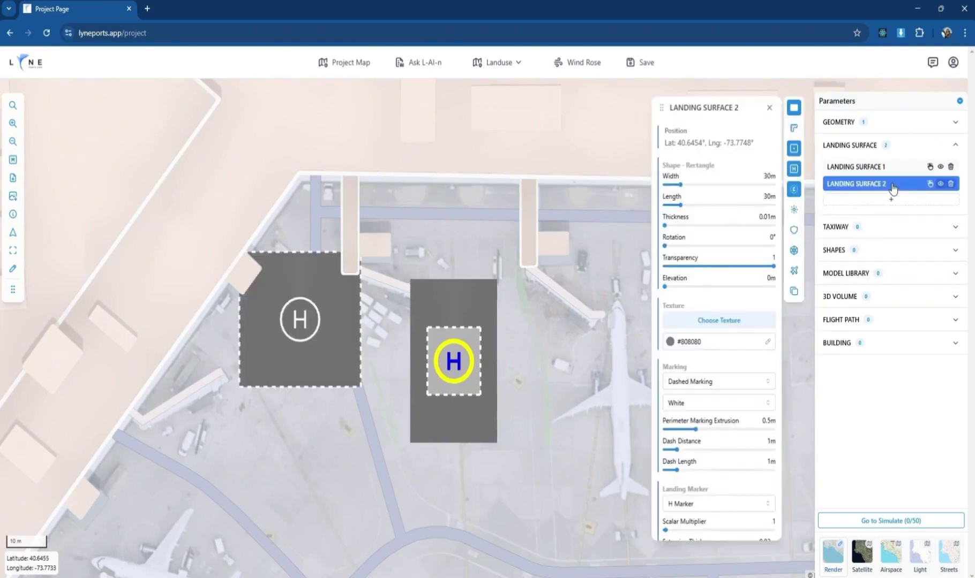
{"action": "left_click", "coordinate": [575, 362]}
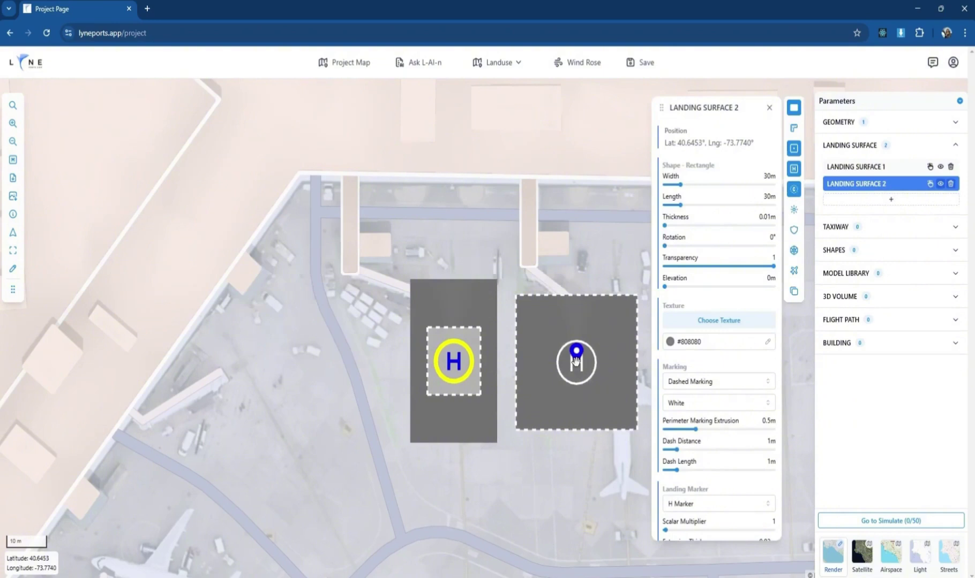
{"action": "left_click_drag", "start_coordinate": [536, 485], "coordinate": [481, 486]}
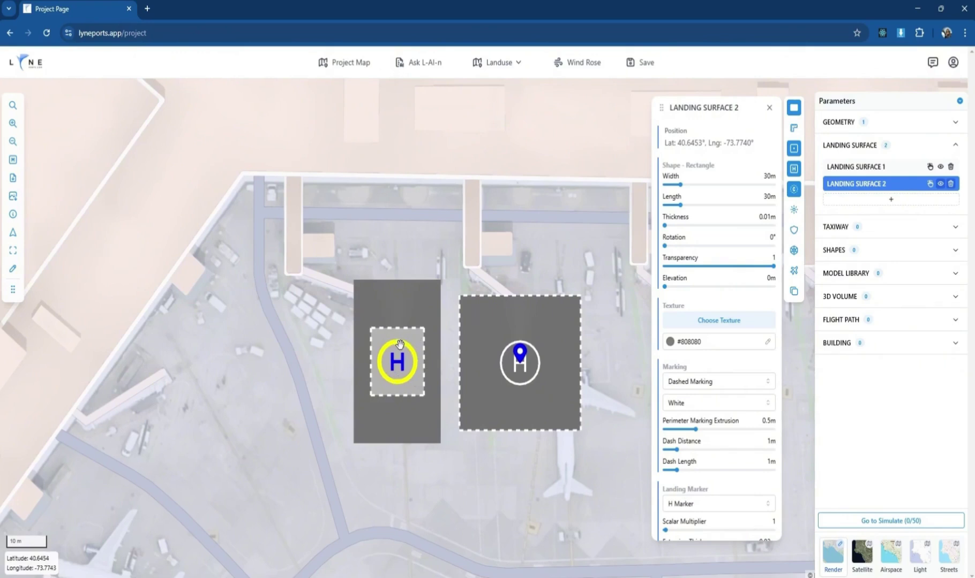
Toggle the first landing surface's visibility off and on, and copy its dimensions onto the second landing surface
{"action": "left_click", "coordinate": [885, 172]}
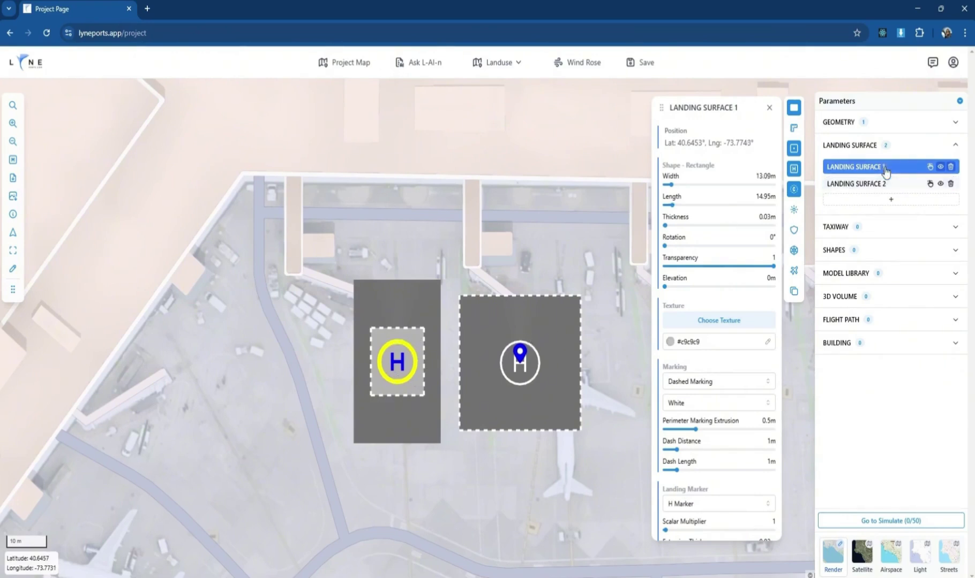
{"action": "left_click", "coordinate": [940, 167]}
{"action": "left_click", "coordinate": [940, 168]}
{"action": "left_click", "coordinate": [940, 167]}
{"action": "left_click", "coordinate": [940, 168]}
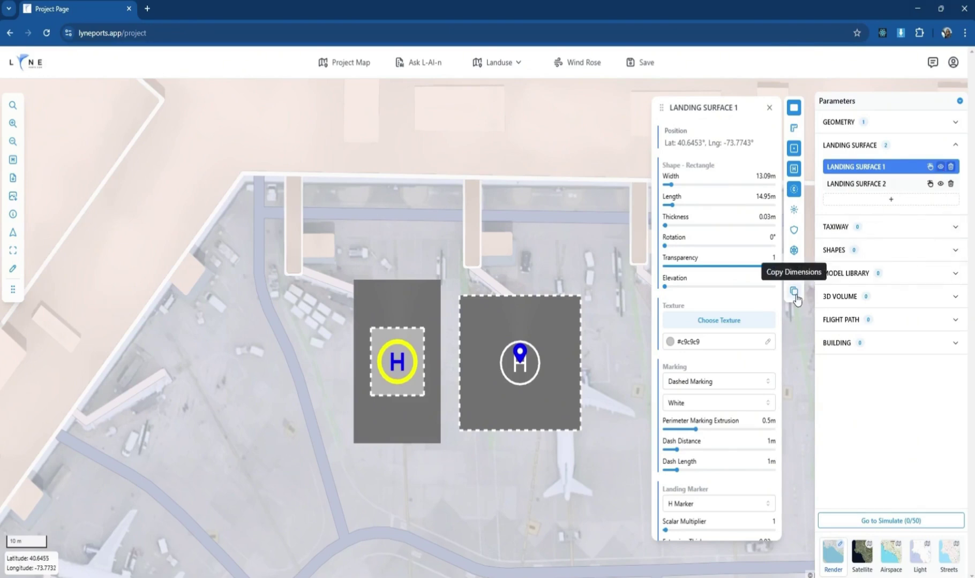
{"action": "left_click", "coordinate": [843, 190]}
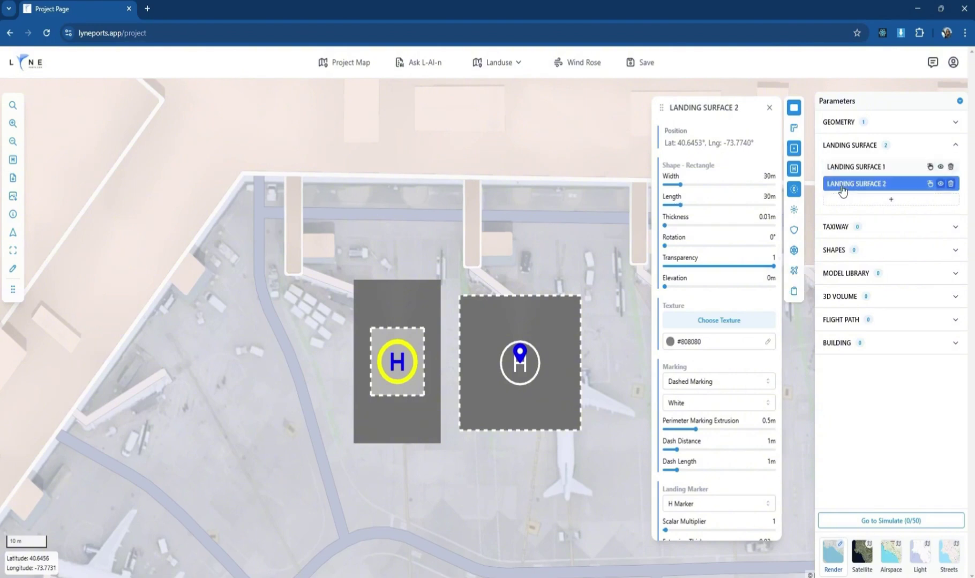
{"action": "left_click", "coordinate": [794, 293]}
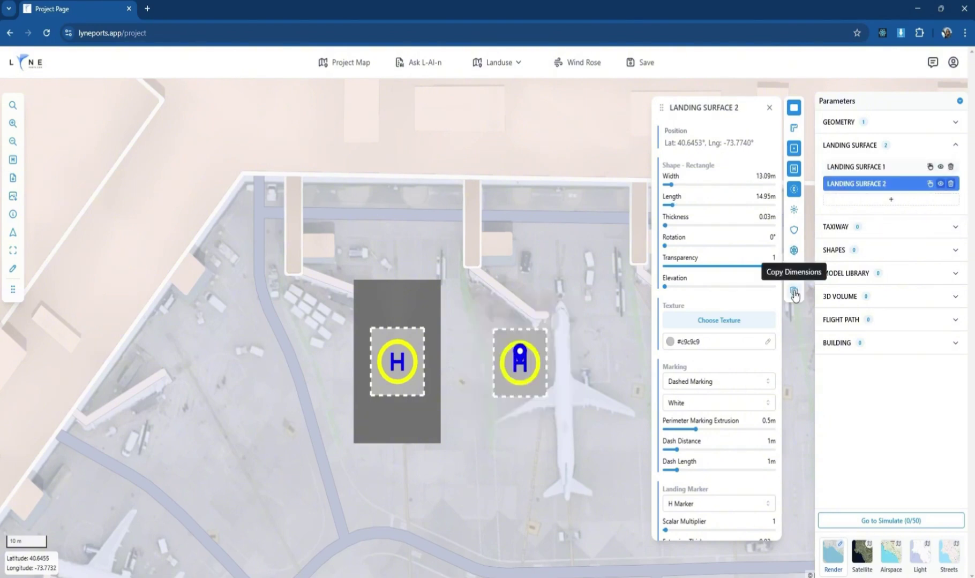
Widen GEOMETRY 1 so the rectangular pad extends beneath both landing surfaces
{"action": "left_click_drag", "start_coordinate": [524, 411], "coordinate": [480, 370]}
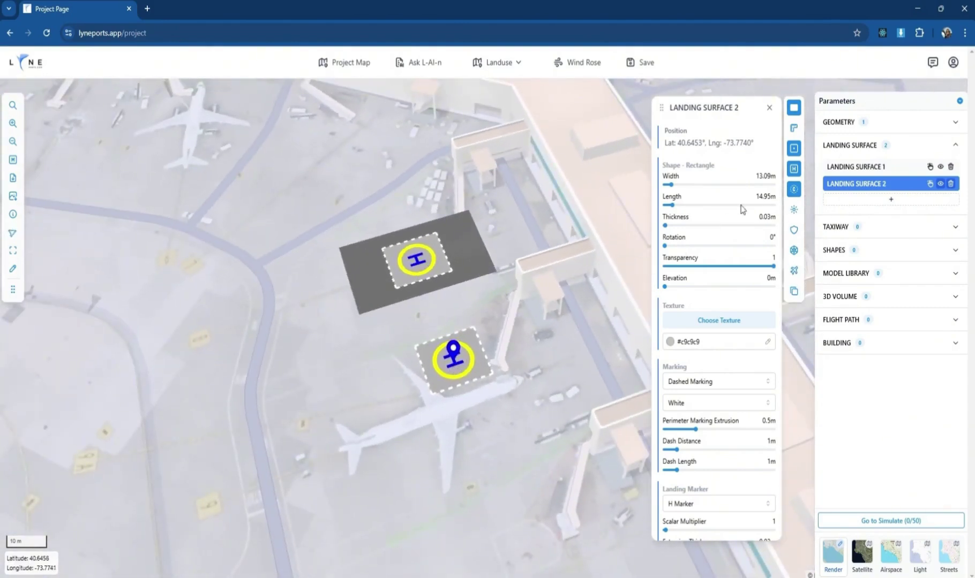
{"action": "left_click", "coordinate": [855, 127]}
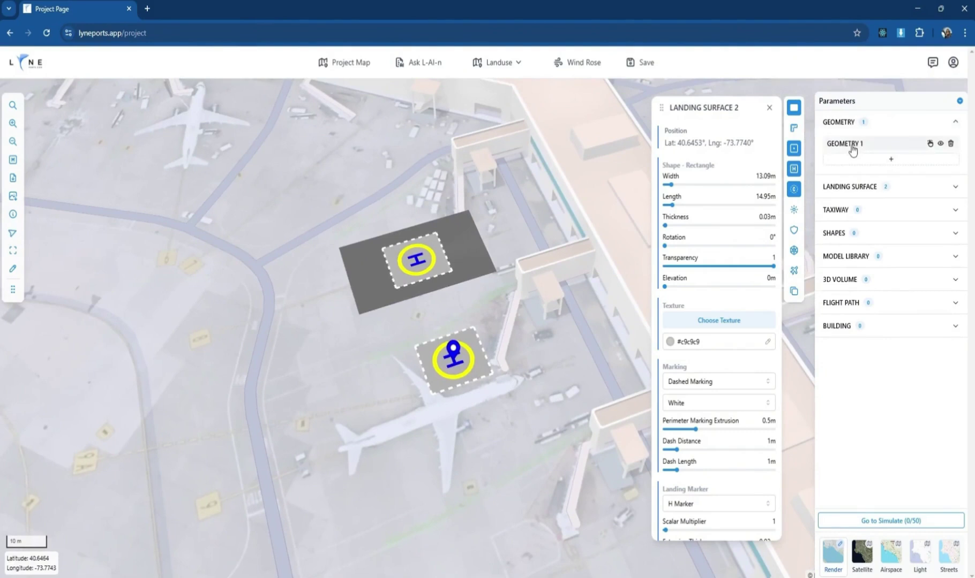
{"action": "left_click", "coordinate": [851, 145]}
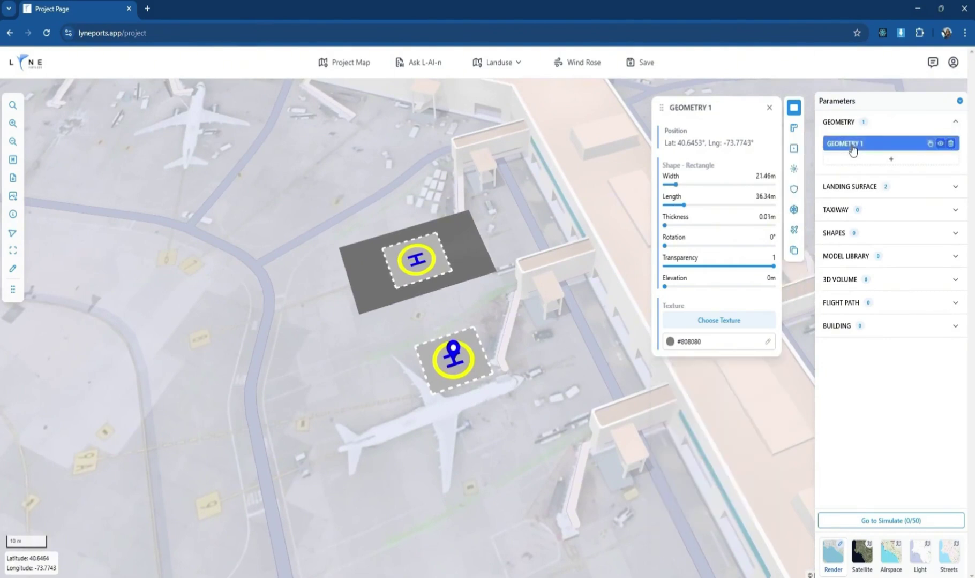
{"action": "left_click_drag", "start_coordinate": [675, 184], "coordinate": [697, 184]}
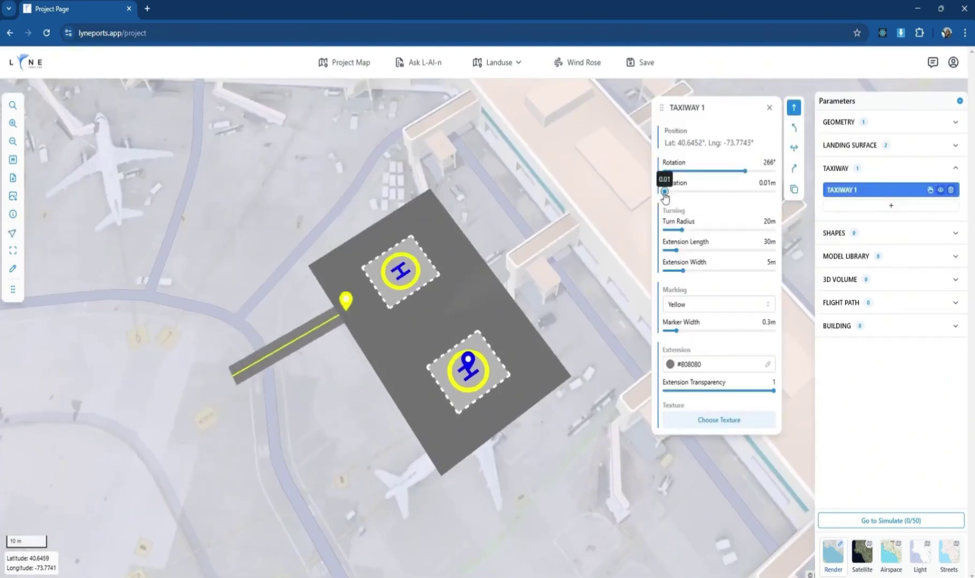
Set the rotation of the taxiway at the pad's edge to 266°
{"action": "left_click_drag", "start_coordinate": [665, 172], "coordinate": [745, 171]}
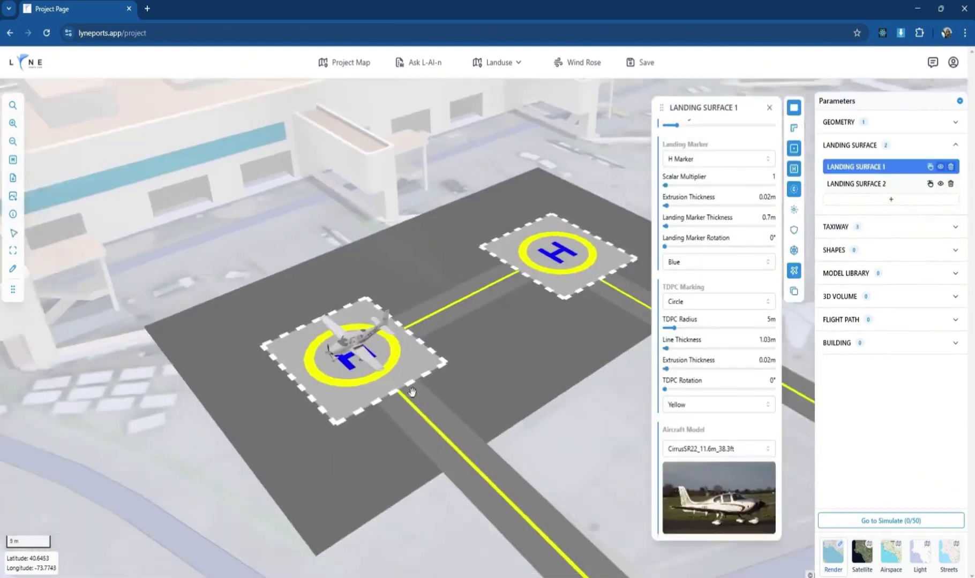
Set the yellow circle shape on the taxiway line to a 0.5 m radius and hollow out its centre
{"action": "left_click_drag", "start_coordinate": [674, 268], "coordinate": [666, 268]}
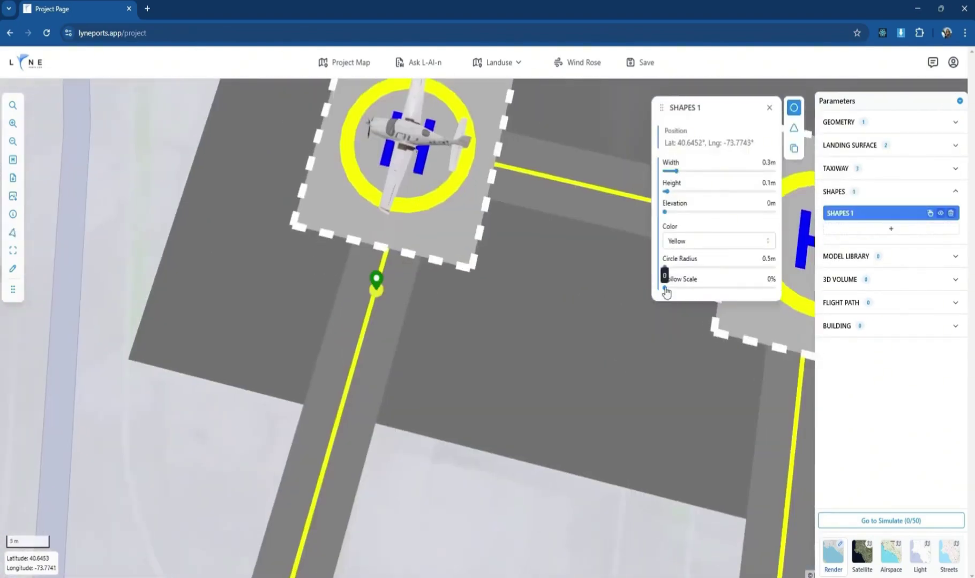
{"action": "left_click_drag", "start_coordinate": [667, 191], "coordinate": [670, 192]}
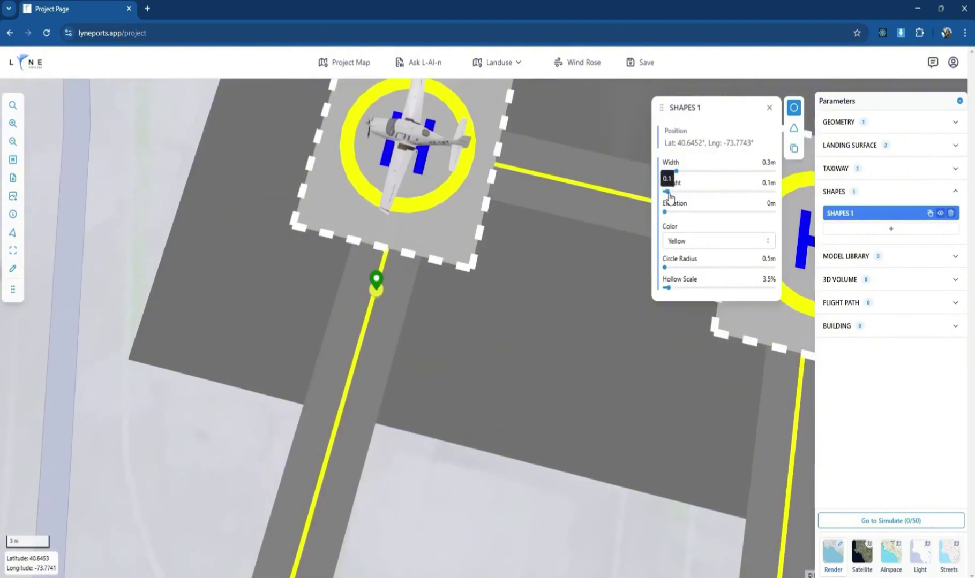
{"action": "left_click_drag", "start_coordinate": [665, 288], "coordinate": [717, 289]}
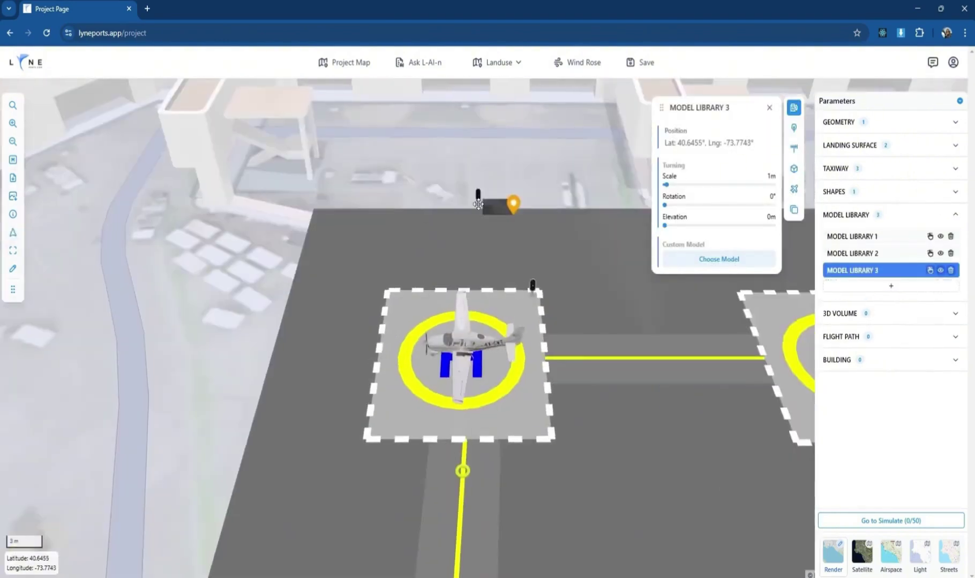
Switch the third model library item to the aircraft type and choose its model
{"action": "left_click", "coordinate": [794, 189]}
{"action": "left_click", "coordinate": [718, 263]}
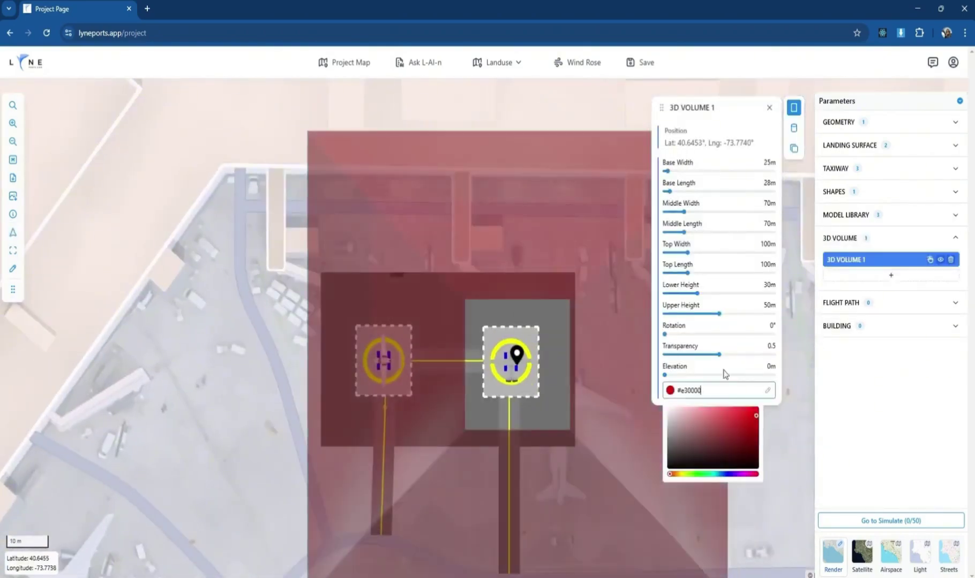
Reduce the base length of the red 3D volume over the landing surface
{"action": "left_click", "coordinate": [665, 193]}
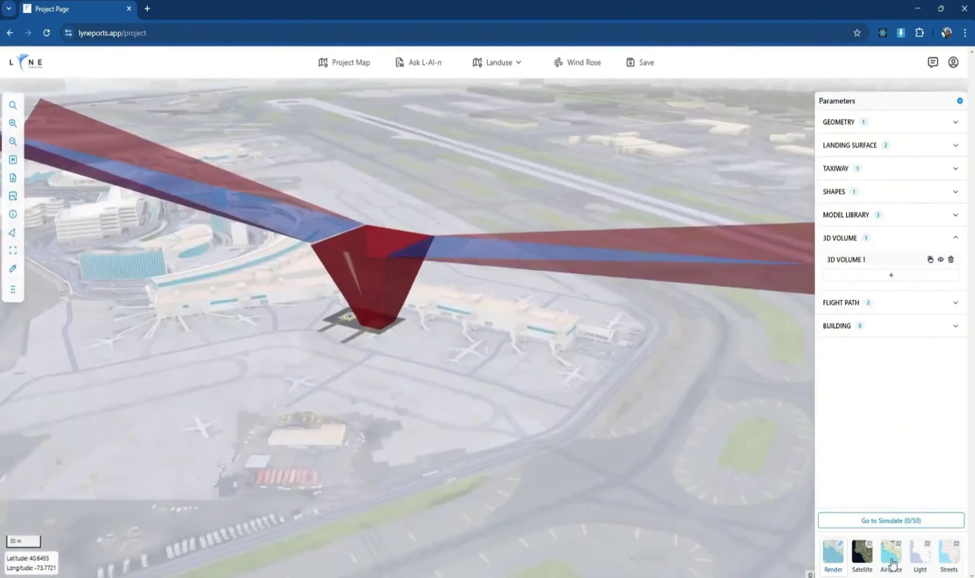
Examine the 3D volume and flight paths against obstacles on the Airspace map, and return to the Render map
{"action": "left_click", "coordinate": [891, 554]}
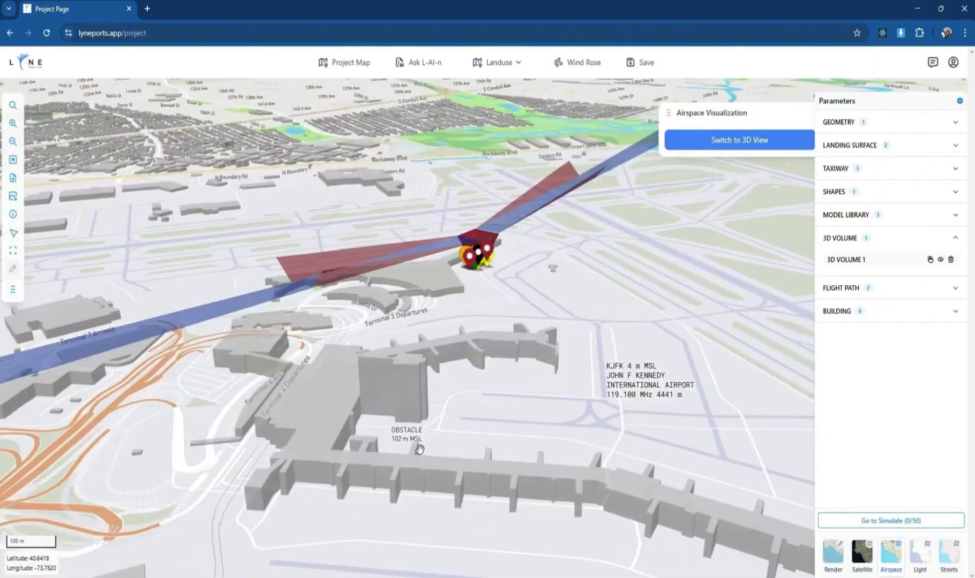
{"action": "left_click_drag", "start_coordinate": [419, 449], "coordinate": [490, 466]}
{"action": "left_click", "coordinate": [833, 554]}
{"action": "scroll", "coordinate": [556, 315], "scroll_direction": "down", "scroll_amount": 3}
{"action": "left_click_drag", "start_coordinate": [556, 315], "coordinate": [490, 344]}
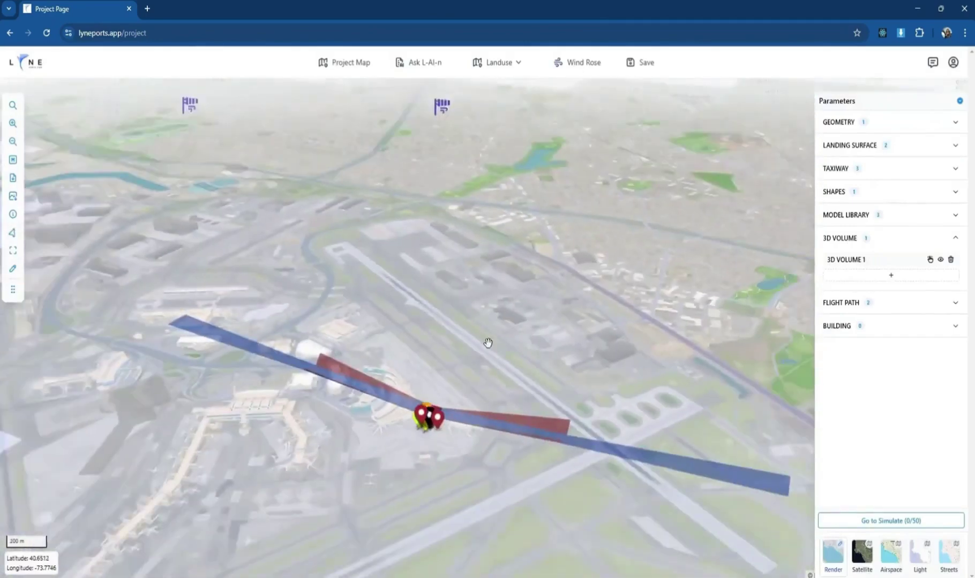
{"action": "scroll", "coordinate": [490, 343], "scroll_direction": "down", "scroll_amount": 2}
Show the wind rose and centre it over the vertiport in a north-up top view
{"action": "left_click", "coordinate": [577, 63]}
{"action": "left_click", "coordinate": [13, 233]}
{"action": "left_click_drag", "start_coordinate": [517, 98], "coordinate": [354, 220]}
{"action": "scroll", "coordinate": [585, 390], "scroll_direction": "up", "scroll_amount": 3}
{"action": "left_click_drag", "start_coordinate": [636, 350], "coordinate": [782, 473]}
{"action": "scroll", "coordinate": [467, 566], "scroll_direction": "up", "scroll_amount": 2}
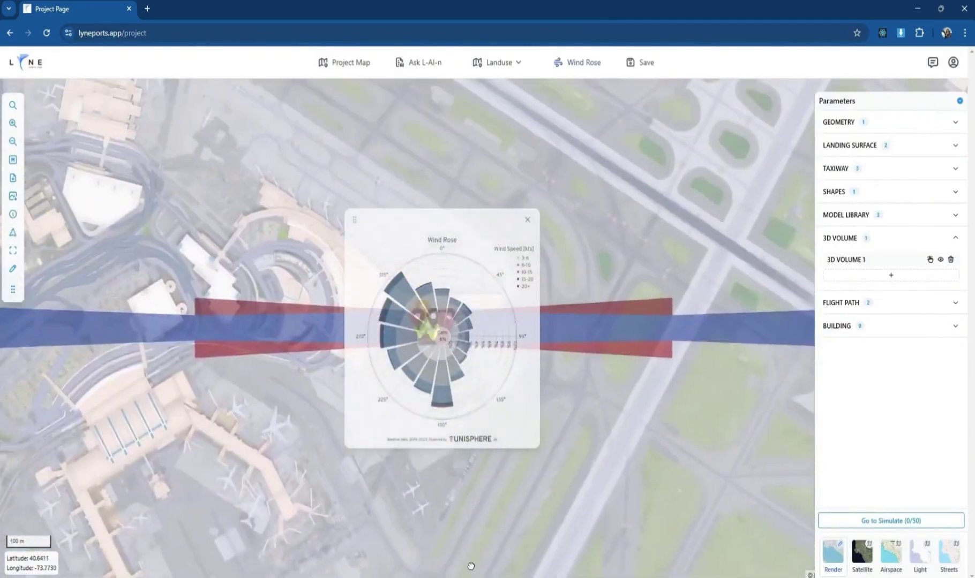
Change 3D VOLUME 1 from the rectangular to the round form
{"action": "left_click", "coordinate": [846, 260]}
{"action": "left_click", "coordinate": [794, 130]}
Rotate both flight paths to follow the prevailing wind direction on the wind rose, and close the wind rose and path settings
{"action": "left_click", "coordinate": [841, 302]}
{"action": "left_click", "coordinate": [838, 287]}
{"action": "left_click_drag", "start_coordinate": [704, 355], "coordinate": [728, 354]}
{"action": "left_click", "coordinate": [604, 125]}
{"action": "left_click", "coordinate": [527, 220]}
{"action": "left_click", "coordinate": [847, 300]}
{"action": "scroll", "coordinate": [466, 277], "scroll_direction": "up", "scroll_amount": 4}
{"action": "left_click", "coordinate": [848, 282]}
{"action": "left_click_drag", "start_coordinate": [437, 278], "coordinate": [487, 300]}
{"action": "left_click", "coordinate": [768, 107]}
{"action": "left_click_drag", "start_coordinate": [541, 343], "coordinate": [470, 256]}
{"action": "scroll", "coordinate": [470, 255], "scroll_direction": "up", "scroll_amount": 3}
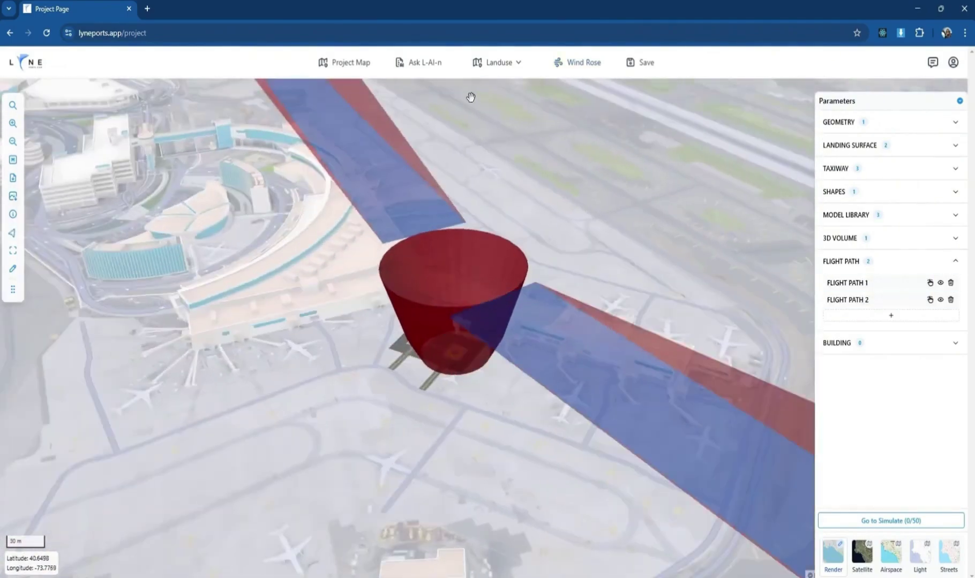
Open the AI assistant in report mode and move its window beside the Parameters list
{"action": "left_click", "coordinate": [415, 65]}
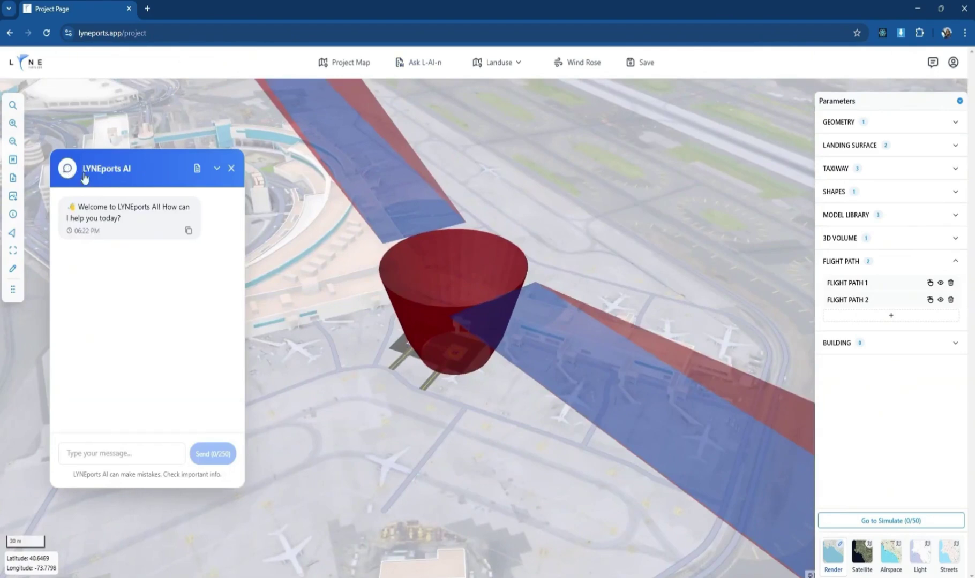
{"action": "left_click", "coordinate": [197, 170]}
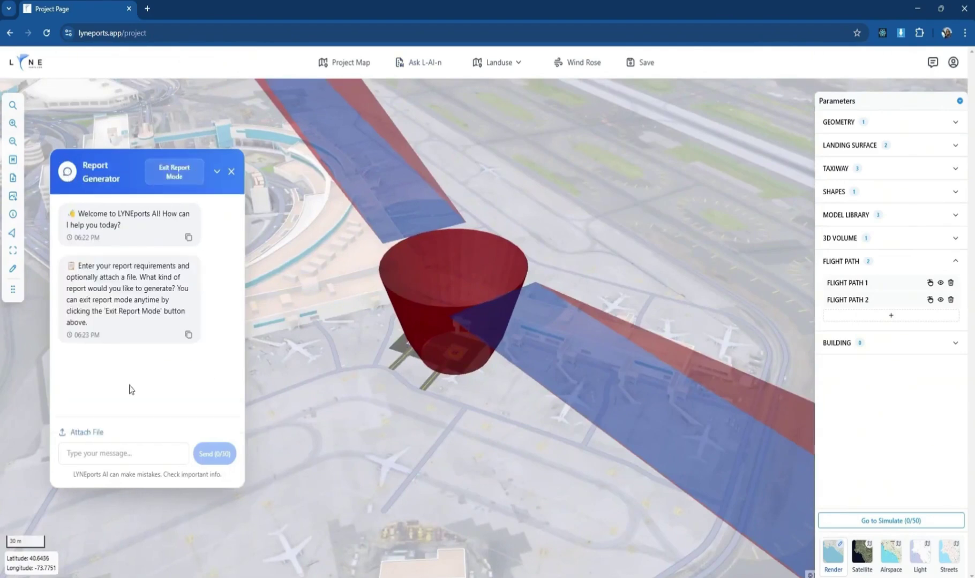
{"action": "left_click_drag", "start_coordinate": [74, 179], "coordinate": [635, 128]}
Send the report request "generate a report for my project which is using a Cessna aircraft for landing at JFK airport"
{"action": "left_click", "coordinate": [712, 400]}
{"action": "type", "text": "generate a report"}
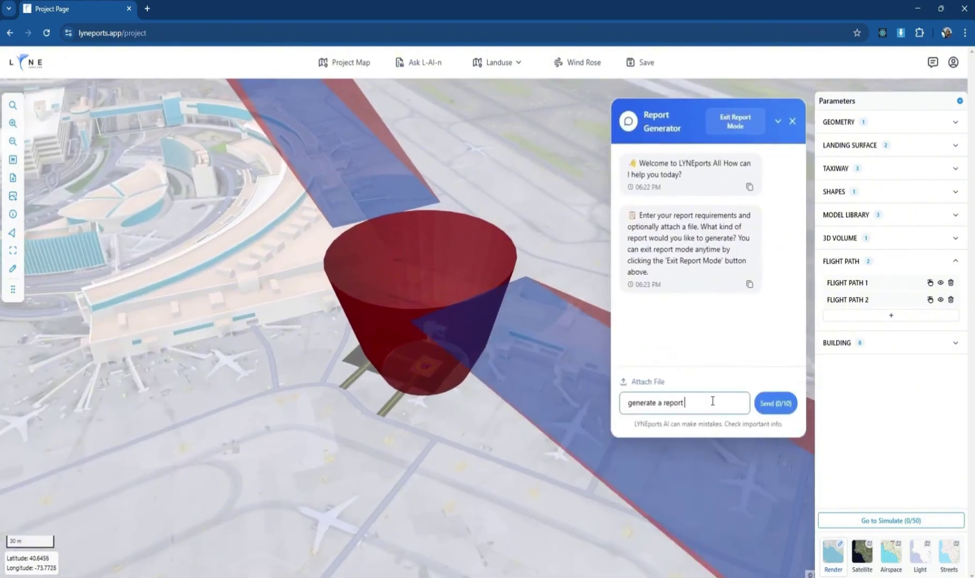
{"action": "type", "text": " for my project whcih is using a cesna aircraft for"}
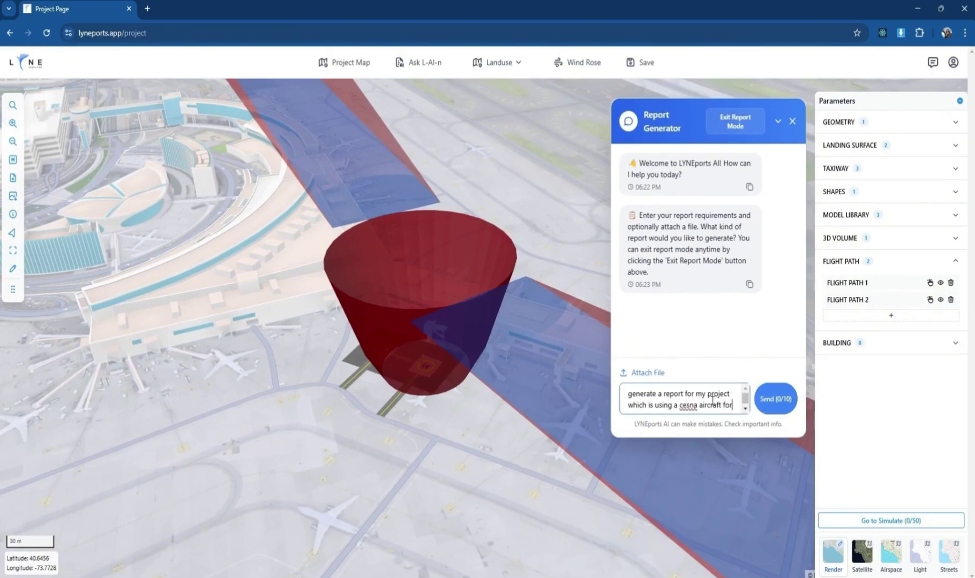
{"action": "type", "text": " landing"}
{"action": "double_click", "coordinate": [689, 394]}
{"action": "type", "text": "Cessna"}
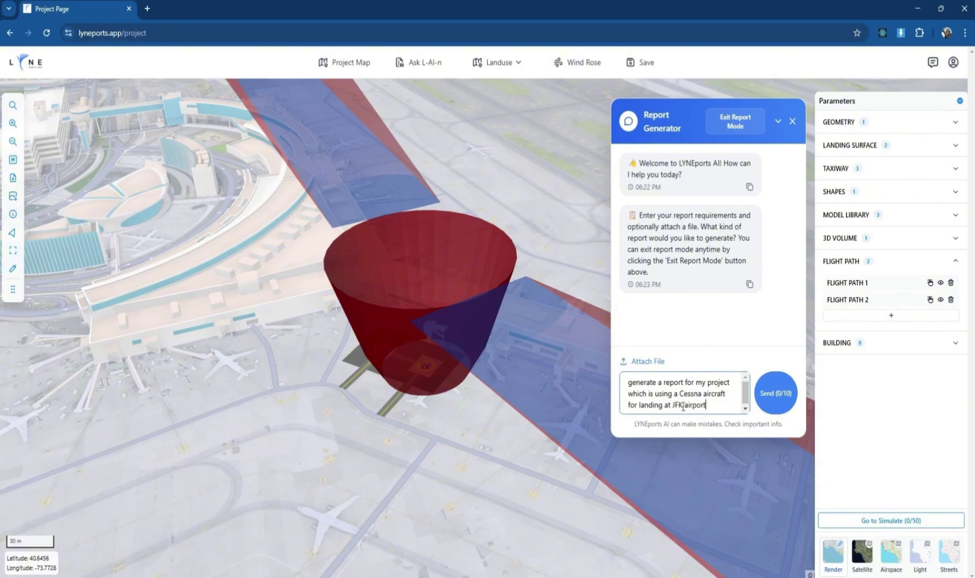
{"action": "scroll", "coordinate": [385, 427], "scroll_direction": "down", "scroll_amount": 6}
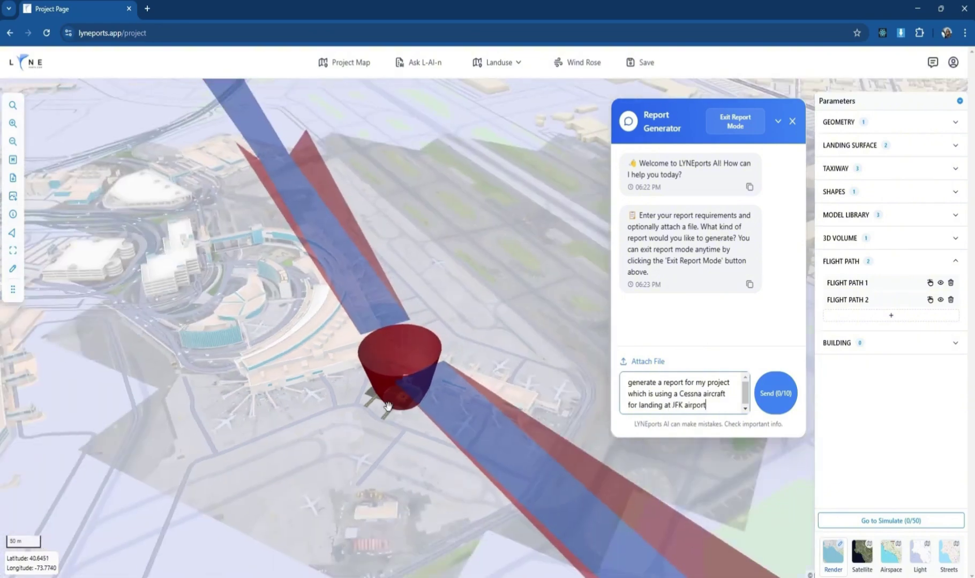
{"action": "scroll", "coordinate": [391, 404], "scroll_direction": "down", "scroll_amount": 2}
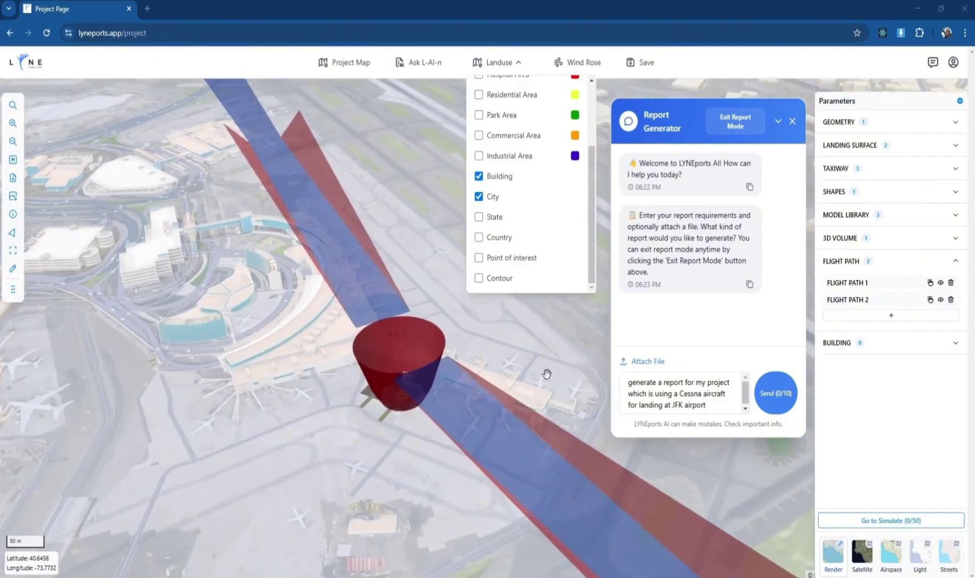
{"action": "left_click", "coordinate": [714, 406]}
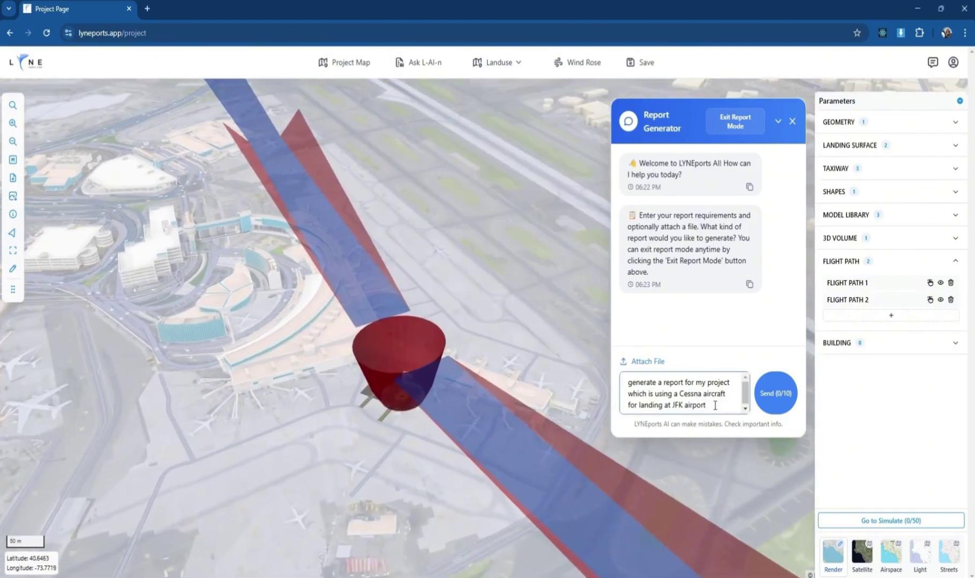
{"action": "key", "text": "Return"}
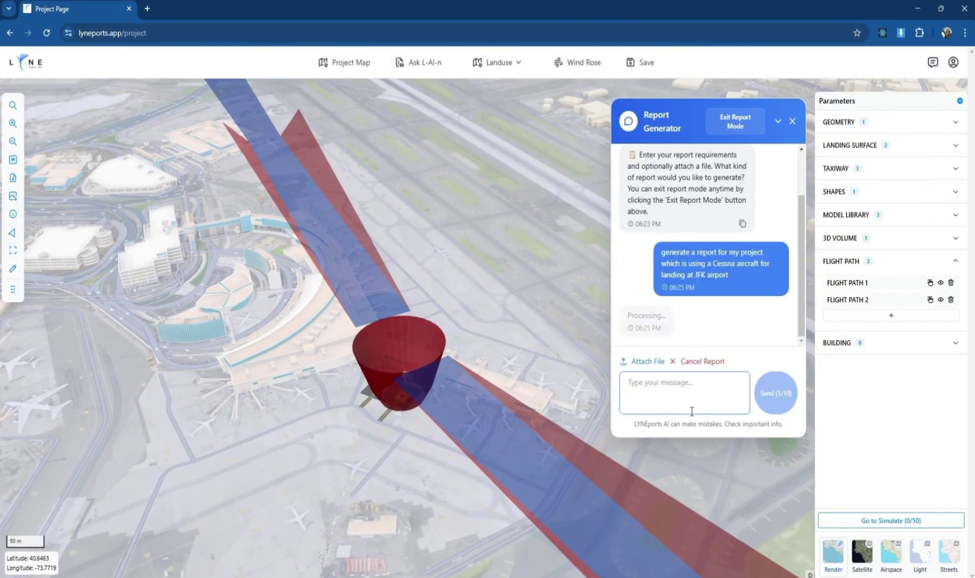
Draw a four-sided building on the apron between the terminal and the vertiport
{"action": "left_click", "coordinate": [15, 215]}
{"action": "scroll", "coordinate": [444, 473], "scroll_direction": "up", "scroll_amount": 2}
{"action": "mouse_move", "coordinate": [463, 367]}
{"action": "left_mouse_down"}
{"action": "mouse_move", "coordinate": [472, 354]}
{"action": "mouse_move", "coordinate": [455, 352]}
{"action": "left_mouse_up"}
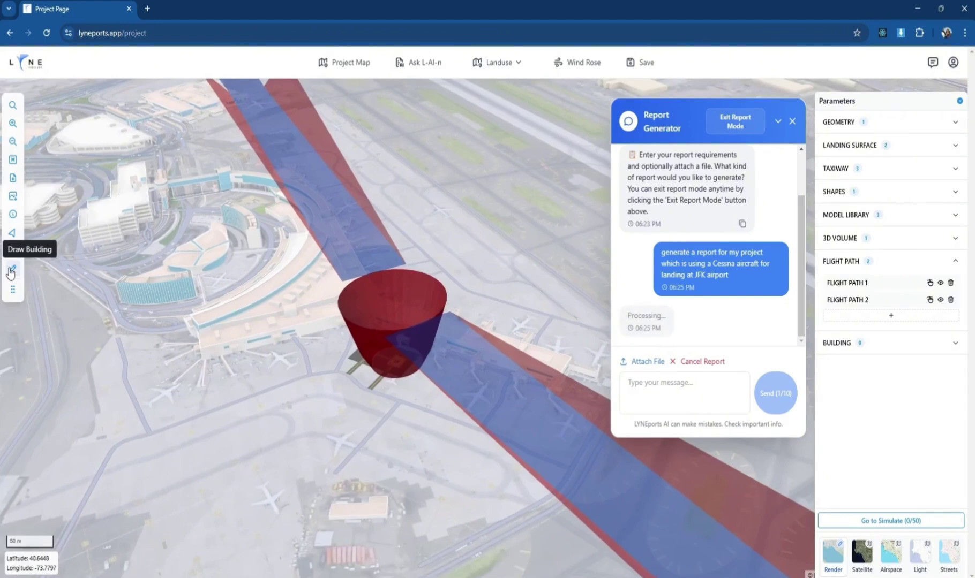
{"action": "left_click", "coordinate": [958, 344]}
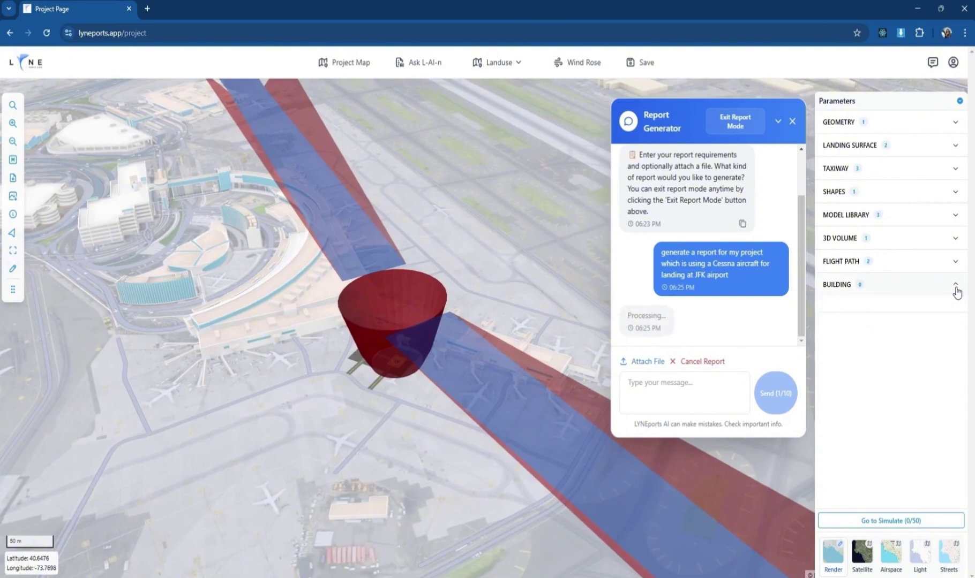
{"action": "left_click", "coordinate": [14, 271]}
{"action": "left_click", "coordinate": [312, 368]}
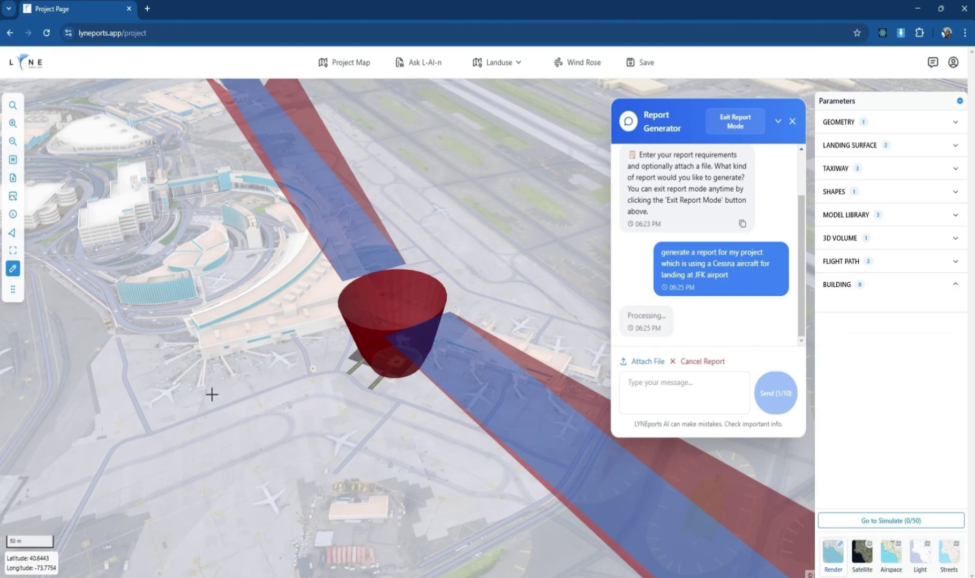
{"action": "left_click", "coordinate": [257, 463]}
{"action": "left_click", "coordinate": [370, 426]}
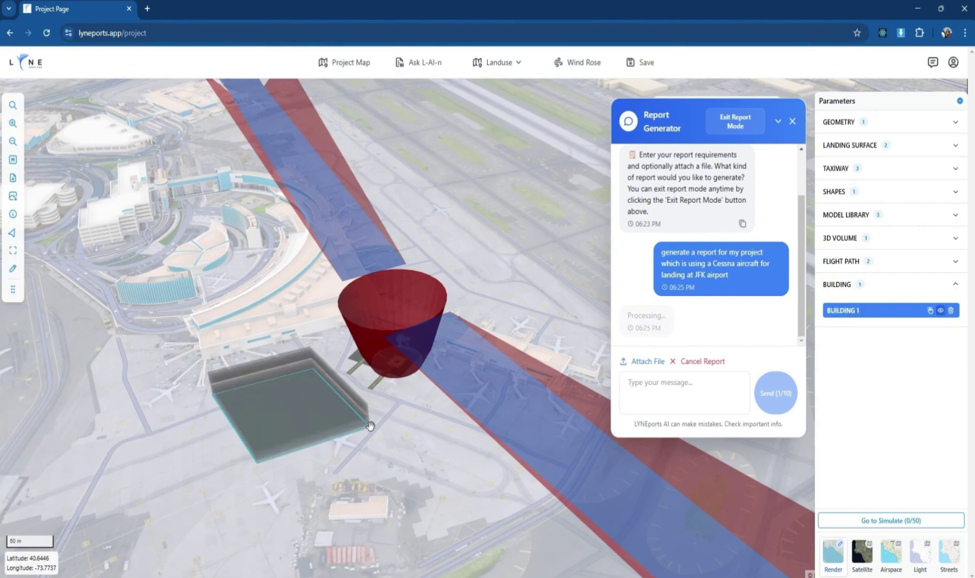
Try resizing and moving BUILDING 1 to the other side of the 3D volume, and delete it
{"action": "left_click", "coordinate": [869, 320]}
{"action": "left_click_drag", "start_coordinate": [667, 171], "coordinate": [685, 172]}
{"action": "left_click", "coordinate": [930, 310]}
{"action": "left_click", "coordinate": [544, 387]}
{"action": "left_click", "coordinate": [952, 310]}
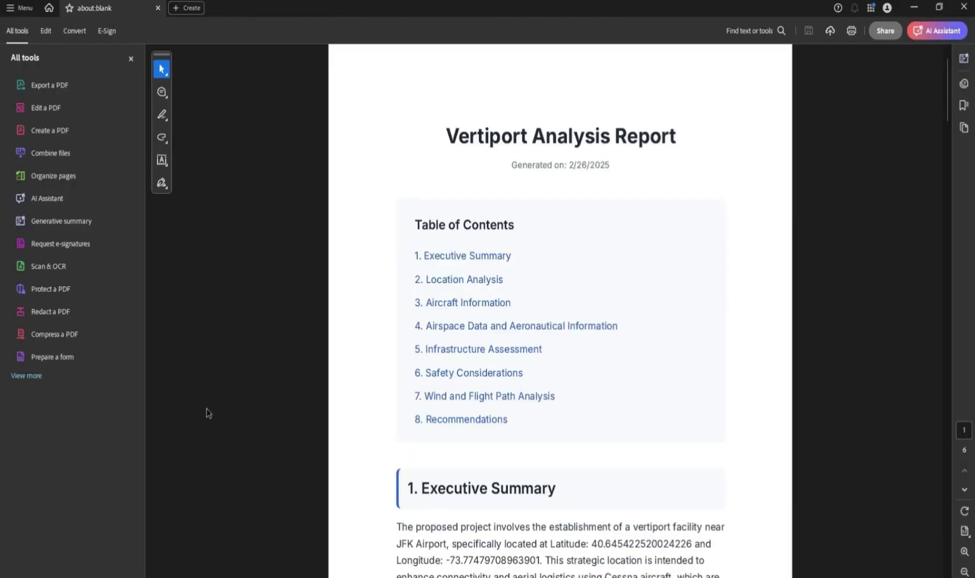
Look through the sections of the generated Vertiport Analysis Report PDF
{"action": "scroll", "coordinate": [360, 379], "scroll_direction": "down", "scroll_amount": 10}
{"action": "scroll", "coordinate": [360, 380], "scroll_direction": "down", "scroll_amount": 15}
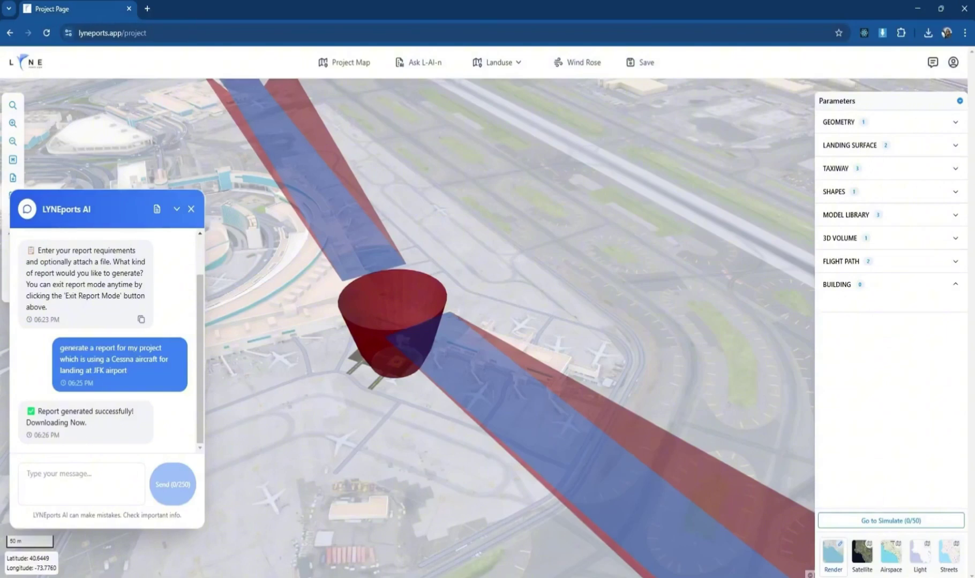
Enter and exit the assistant's report mode once more, and close the AI chat
{"action": "left_click_drag", "start_coordinate": [311, 211], "coordinate": [549, 251]}
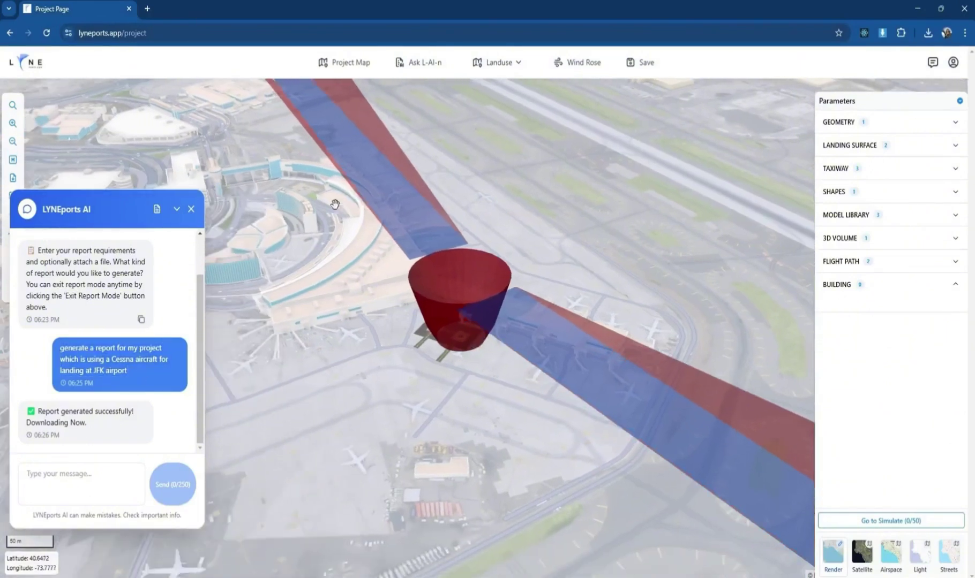
{"action": "left_click", "coordinate": [157, 209]}
{"action": "left_click", "coordinate": [133, 213]}
{"action": "left_click", "coordinate": [191, 208]}
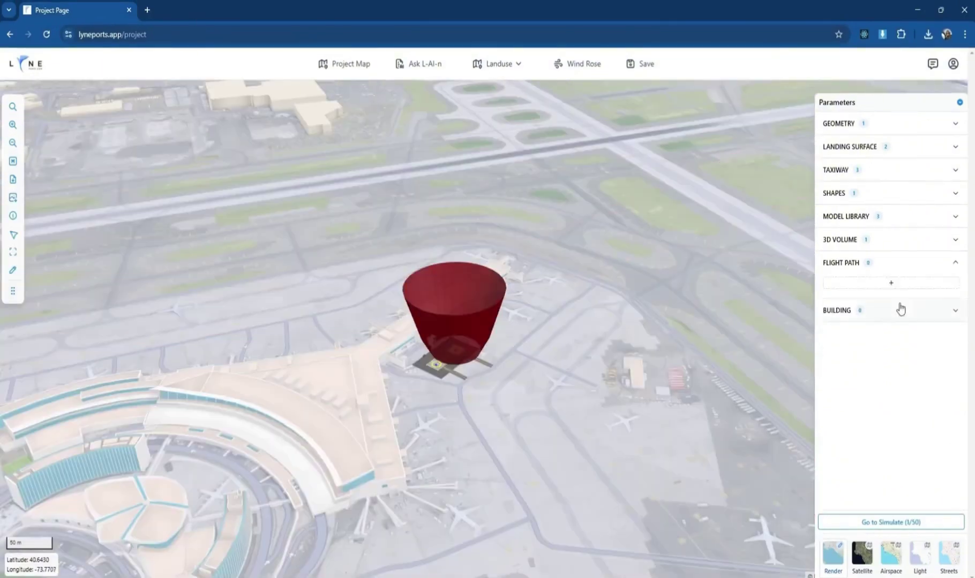
Delete the red 3D volume over the vertiport and save the project
{"action": "left_click", "coordinate": [873, 263]}
{"action": "left_click", "coordinate": [878, 240]}
{"action": "left_click", "coordinate": [950, 264]}
{"action": "left_click", "coordinate": [640, 64]}
{"action": "scroll", "coordinate": [464, 378], "scroll_direction": "up", "scroll_amount": 10}
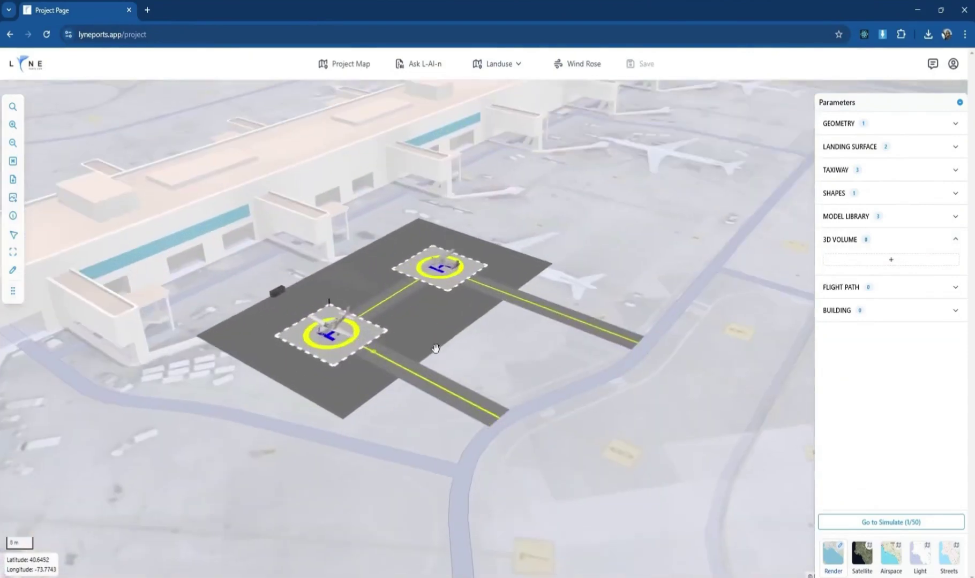
Go to the project's simulation workspace and bring up the Sim Control settings
{"action": "left_click", "coordinate": [875, 523]}
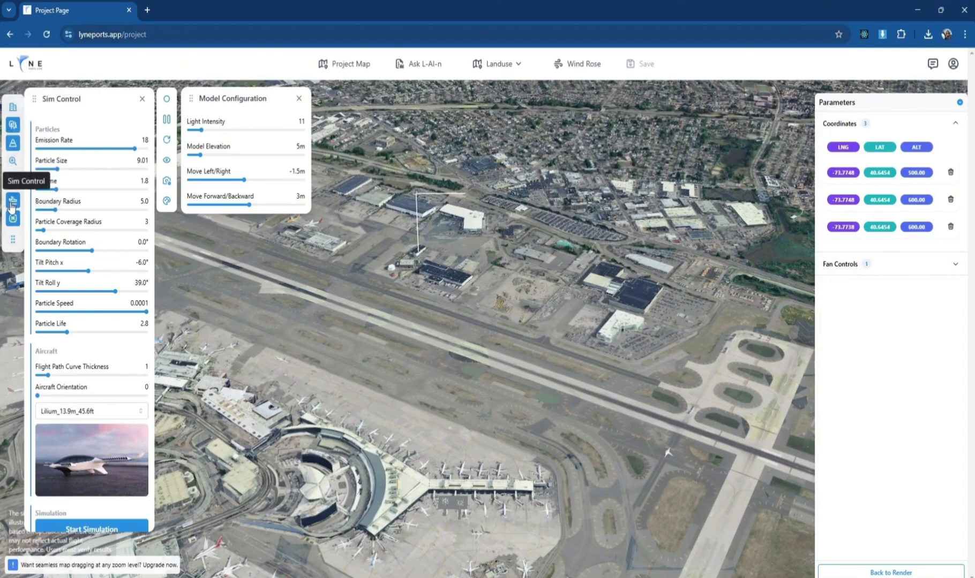
{"action": "left_click", "coordinate": [11, 206]}
Add a second fan to the Lilium aircraft and adjust its X, Y and Z positions
{"action": "left_click", "coordinate": [873, 265]}
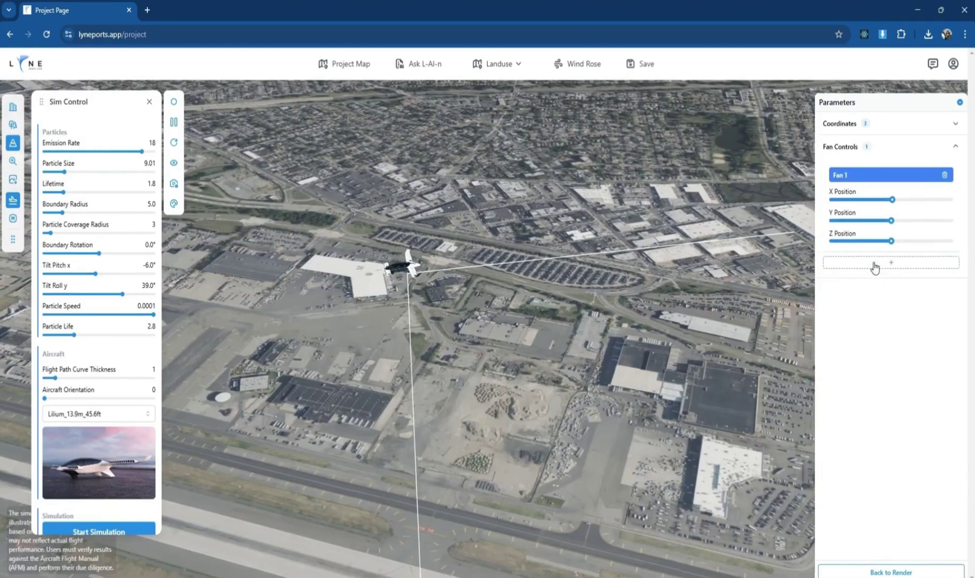
{"action": "left_click", "coordinate": [874, 265]}
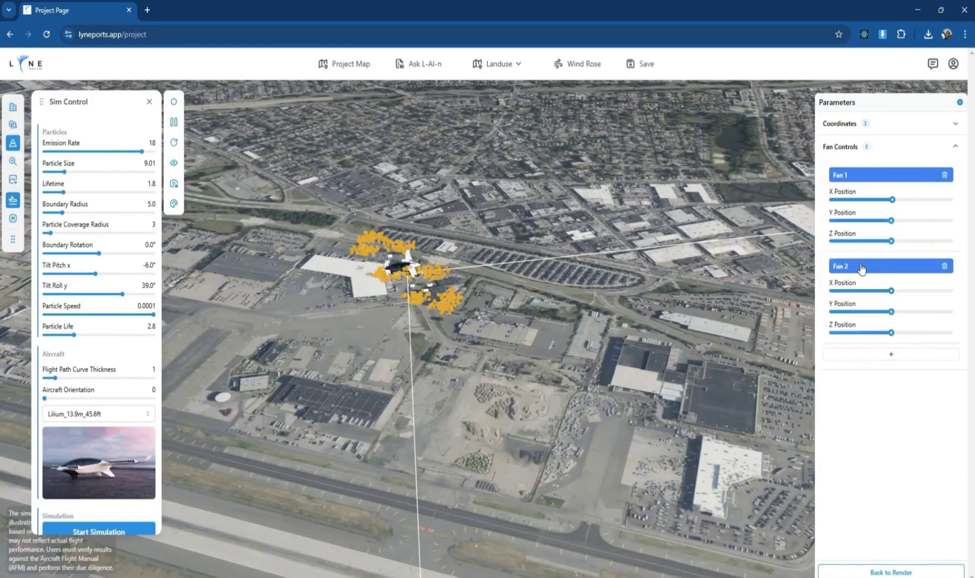
{"action": "left_click_drag", "start_coordinate": [892, 291], "coordinate": [898, 317]}
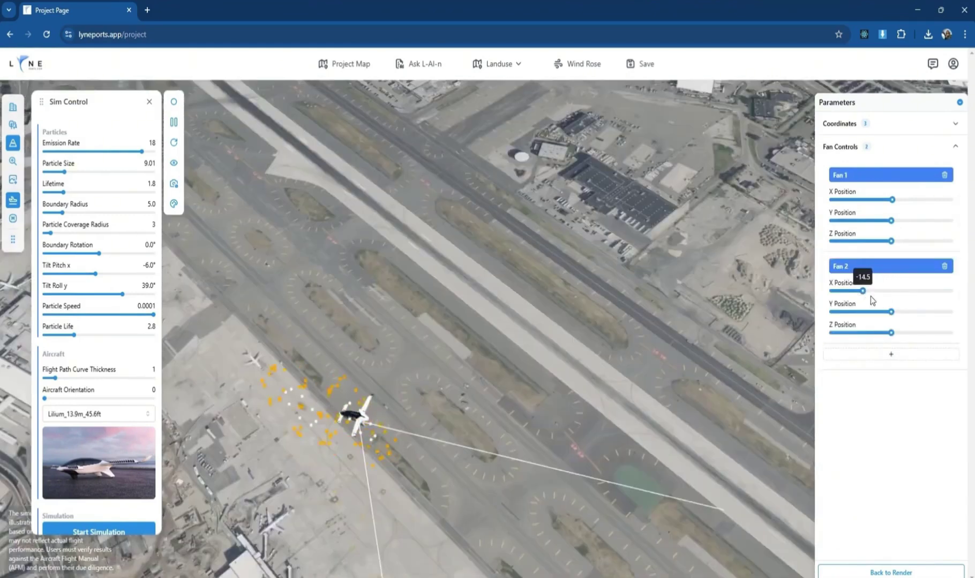
{"action": "scroll", "coordinate": [377, 447], "scroll_direction": "up", "scroll_amount": 3}
{"action": "left_click_drag", "start_coordinate": [883, 334], "coordinate": [894, 335]}
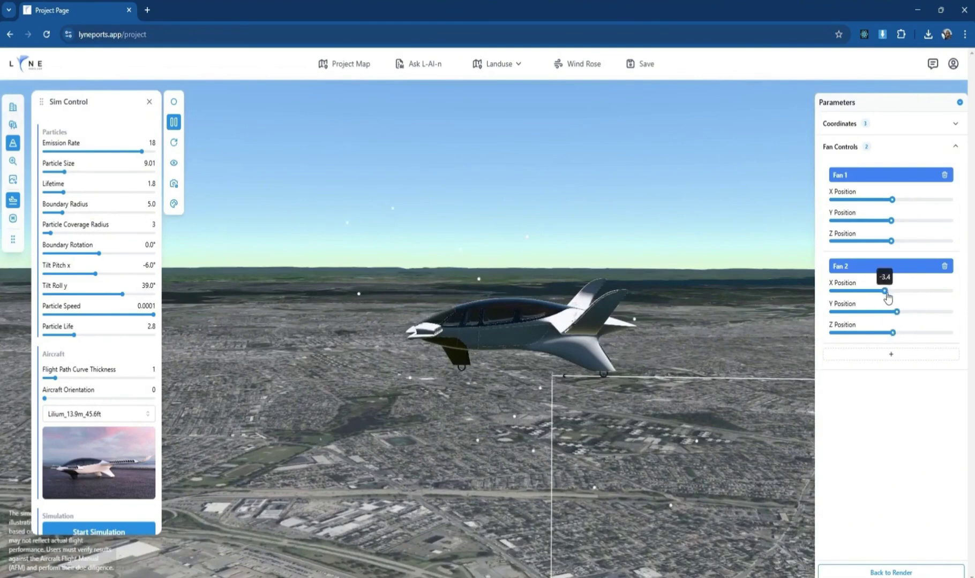
Fine-tune Fan 2's X position and Fan 1's Y position on the aircraft
{"action": "left_click_drag", "start_coordinate": [887, 298], "coordinate": [883, 297]}
{"action": "left_click_drag", "start_coordinate": [907, 220], "coordinate": [901, 227]}
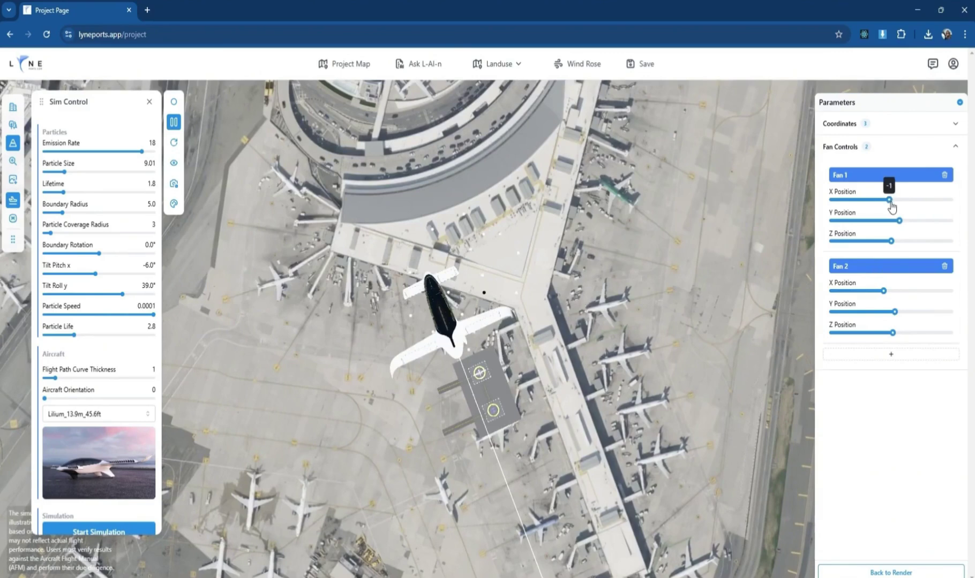
Add a third fan and shift its X position
{"action": "left_click", "coordinate": [891, 354]}
{"action": "mouse_move", "coordinate": [890, 387]}
{"action": "left_mouse_down"}
{"action": "mouse_move", "coordinate": [878, 389]}
{"action": "mouse_move", "coordinate": [894, 391]}
{"action": "left_mouse_up"}
Set the particles' boundary radius to 1.2, coverage radius to 1.3, tilt pitch to 54° and tilt roll to 0°
{"action": "left_click_drag", "start_coordinate": [47, 236], "coordinate": [49, 237]}
{"action": "left_click_drag", "start_coordinate": [63, 213], "coordinate": [50, 216]}
{"action": "scroll", "coordinate": [706, 369], "scroll_direction": "up", "scroll_amount": 3}
{"action": "left_click_drag", "start_coordinate": [83, 275], "coordinate": [27, 274]}
{"action": "left_click_drag", "start_coordinate": [82, 294], "coordinate": [94, 301]}
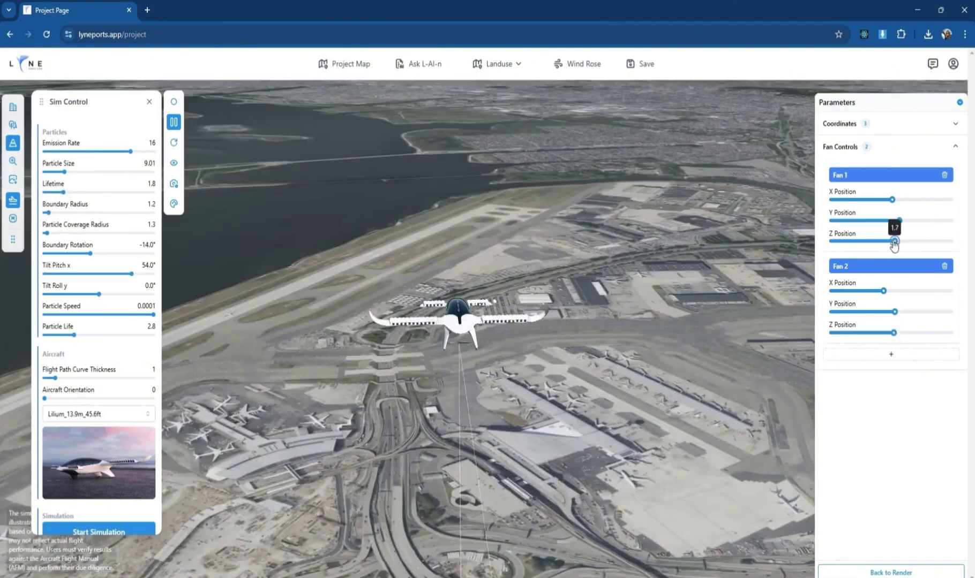
Add a third and a fourth fan, and adjust the third fan's position on the aircraft
{"action": "left_click", "coordinate": [890, 354]}
{"action": "left_click_drag", "start_coordinate": [888, 411], "coordinate": [893, 428]}
{"action": "left_click", "coordinate": [891, 446]}
{"action": "mouse_move", "coordinate": [892, 517]}
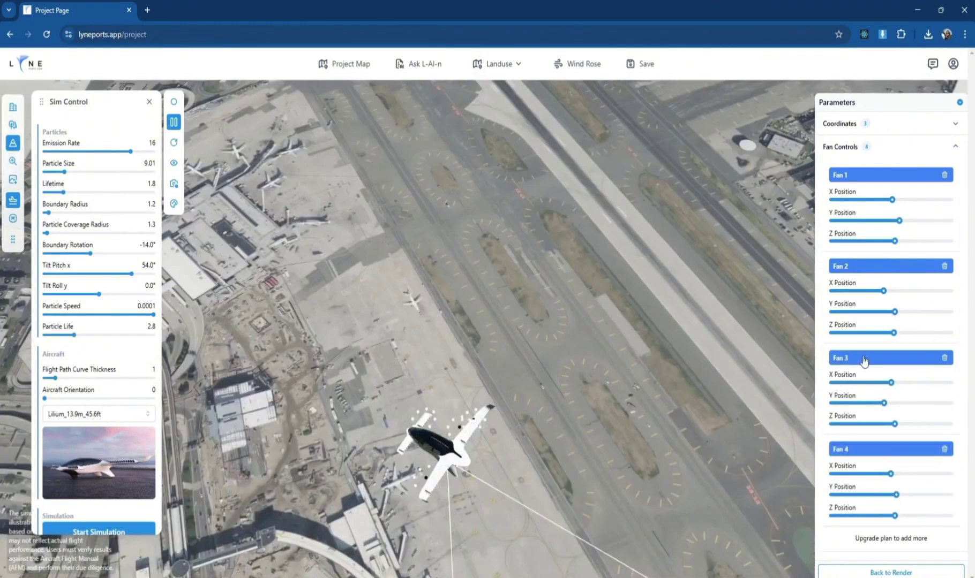
Fine-tune Fan 3's X and Y positions and shift Fan 4's X and Y positions on the aircraft
{"action": "left_click_drag", "start_coordinate": [883, 406], "coordinate": [881, 406]}
{"action": "left_click_drag", "start_coordinate": [891, 386], "coordinate": [882, 410]}
{"action": "mouse_move", "coordinate": [890, 475]}
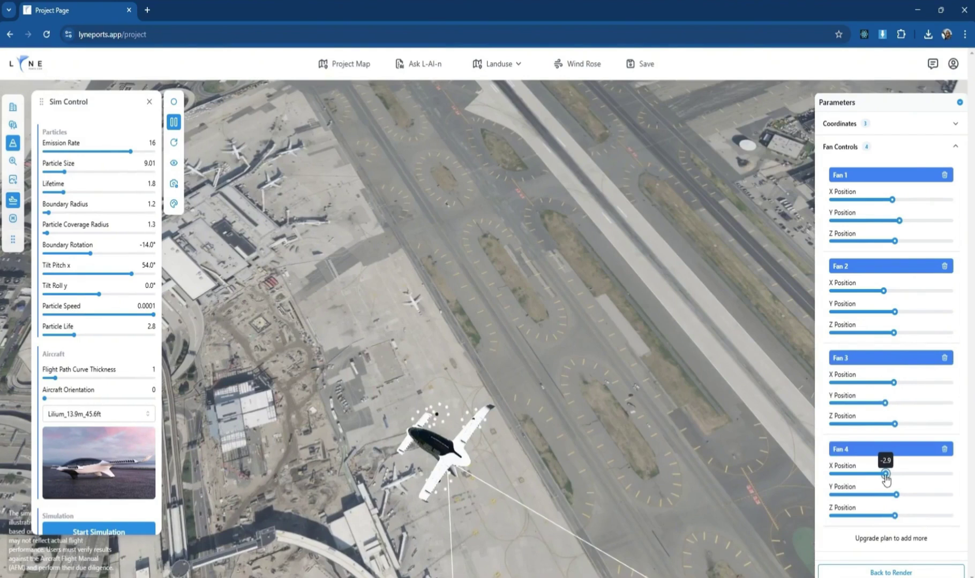
{"action": "left_click_drag", "start_coordinate": [896, 494], "coordinate": [882, 495]}
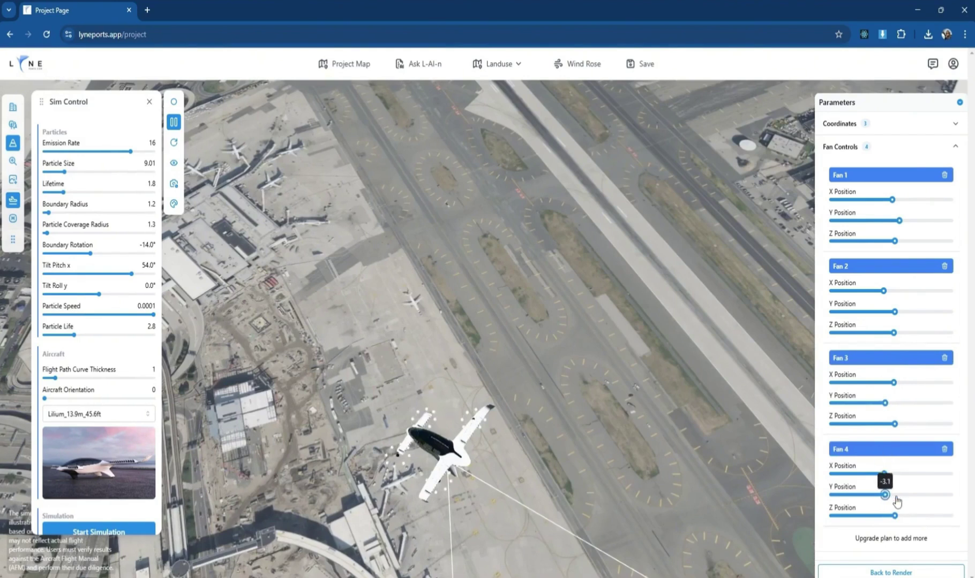
{"action": "mouse_move", "coordinate": [894, 518]}
{"action": "mouse_move", "coordinate": [894, 423]}
{"action": "left_click", "coordinate": [896, 383]}
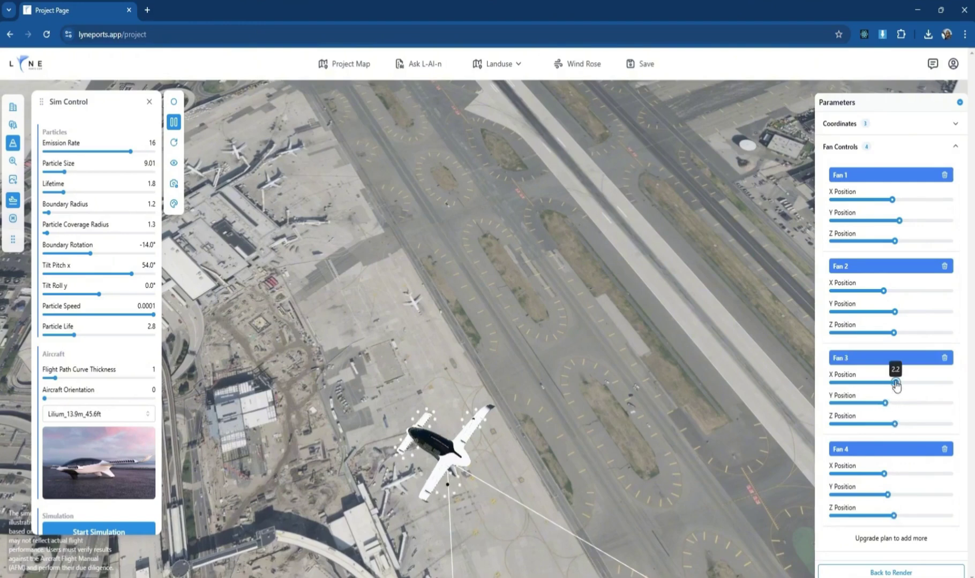
Save the project and set the aircraft orientation to 13.5
{"action": "left_click", "coordinate": [644, 66]}
{"action": "mouse_move", "coordinate": [46, 400]}
{"action": "left_click_drag", "start_coordinate": [45, 401], "coordinate": [49, 400]}
{"action": "left_click", "coordinate": [832, 148]}
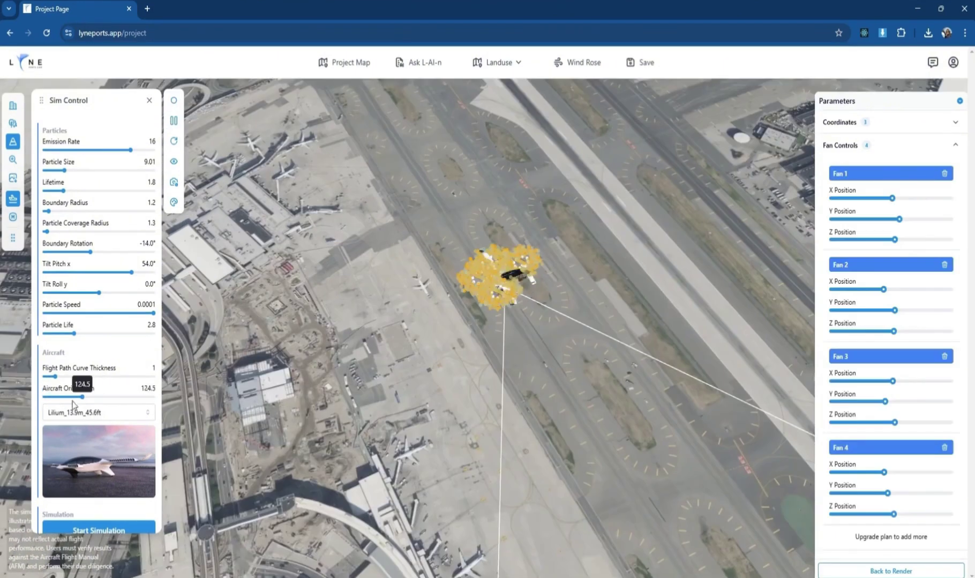
{"action": "left_click_drag", "start_coordinate": [81, 400], "coordinate": [50, 400]}
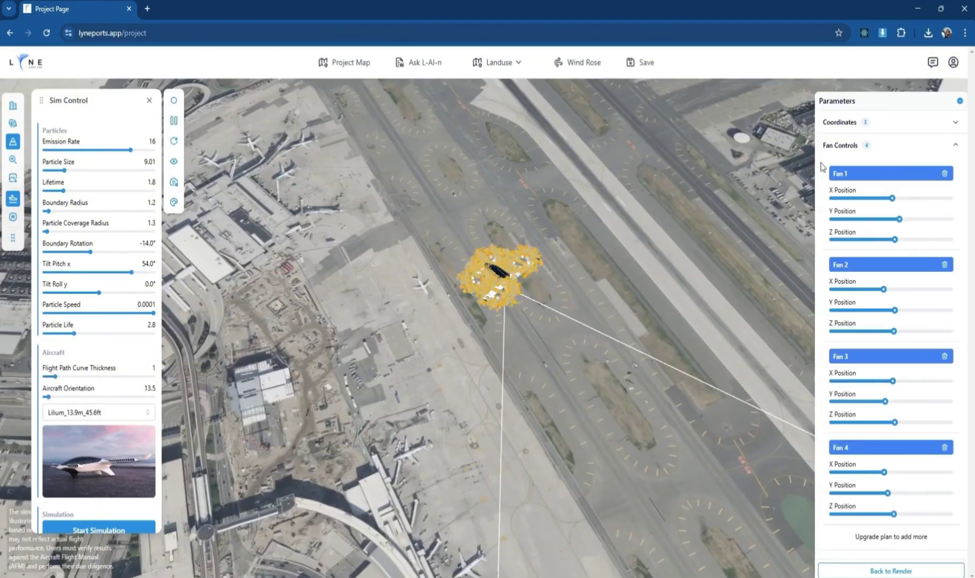
Pause the particles and delete all three existing flight path coordinates
{"action": "left_click", "coordinate": [833, 150]}
{"action": "left_click", "coordinate": [173, 121]}
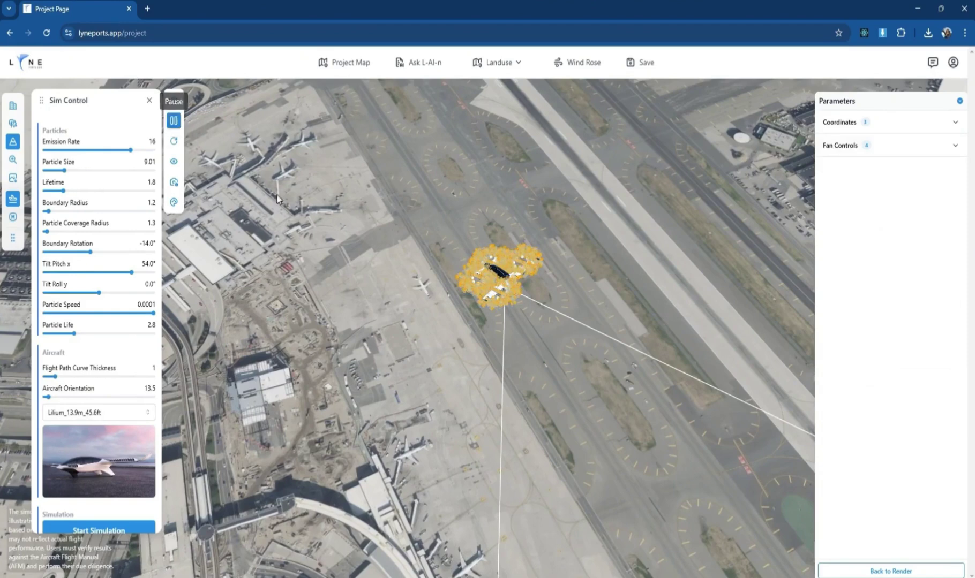
{"action": "scroll", "coordinate": [283, 239], "scroll_direction": "down", "scroll_amount": 3}
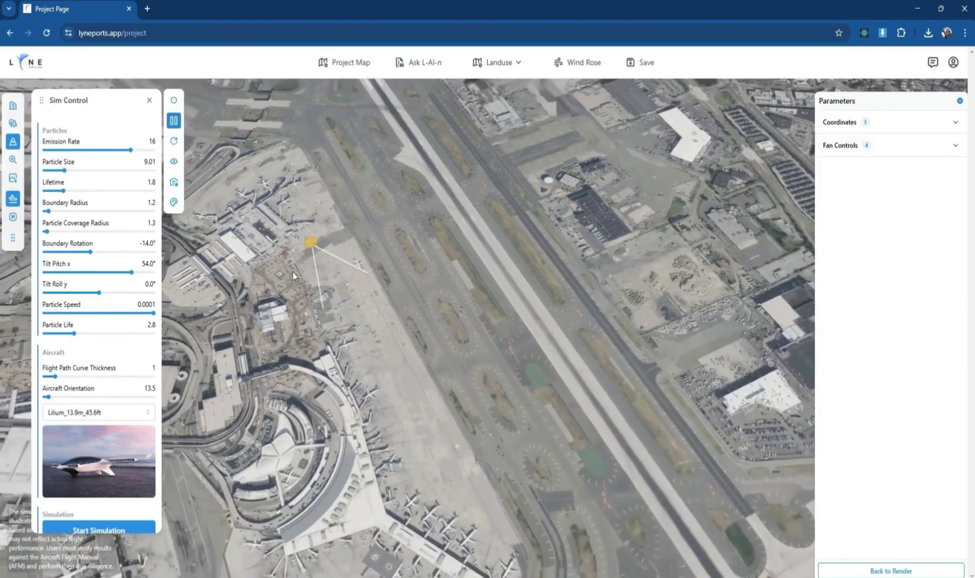
{"action": "scroll", "coordinate": [292, 272], "scroll_direction": "down", "scroll_amount": 3}
{"action": "left_click", "coordinate": [835, 123]}
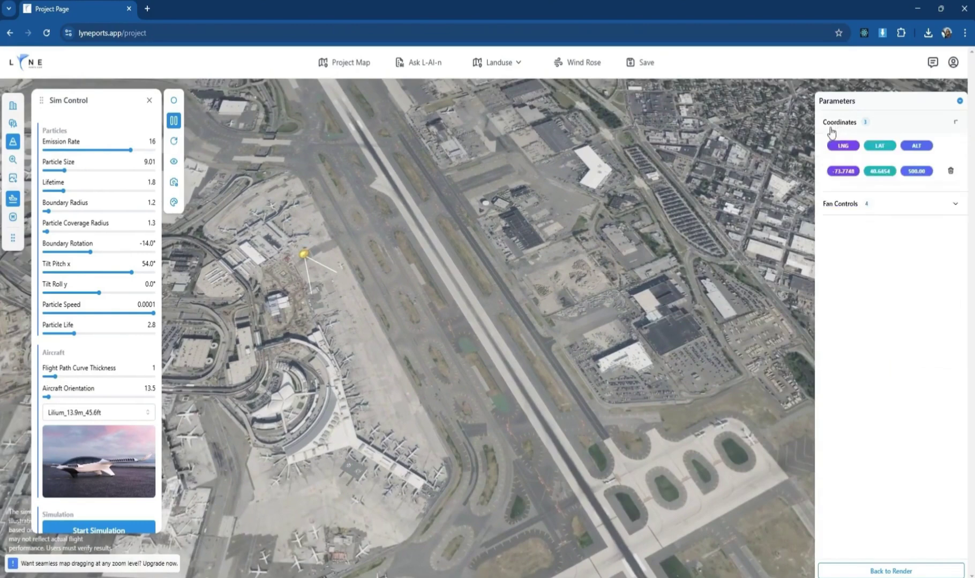
{"action": "left_click_drag", "start_coordinate": [505, 346], "coordinate": [583, 304]}
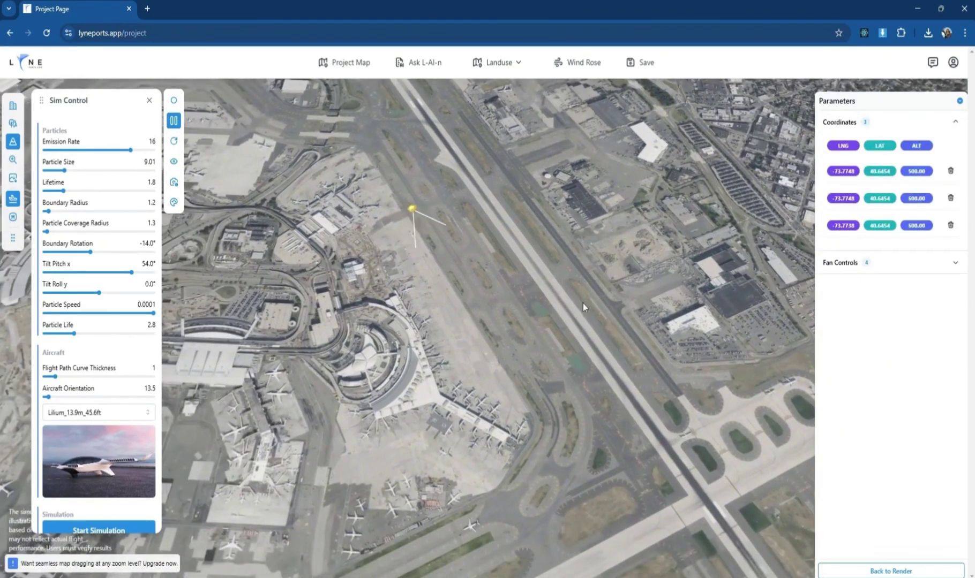
{"action": "left_click", "coordinate": [951, 227]}
{"action": "left_click", "coordinate": [951, 199]}
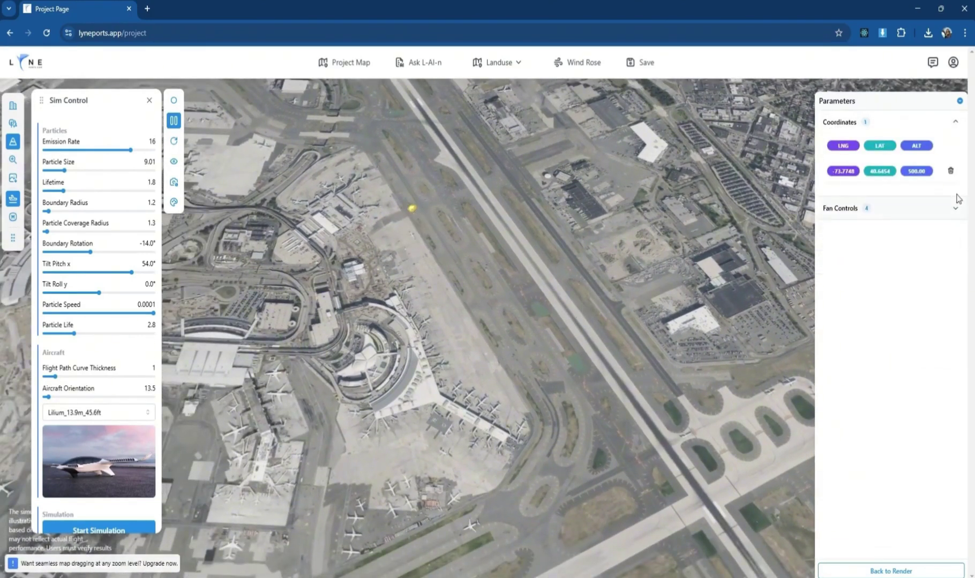
{"action": "left_click", "coordinate": [951, 172]}
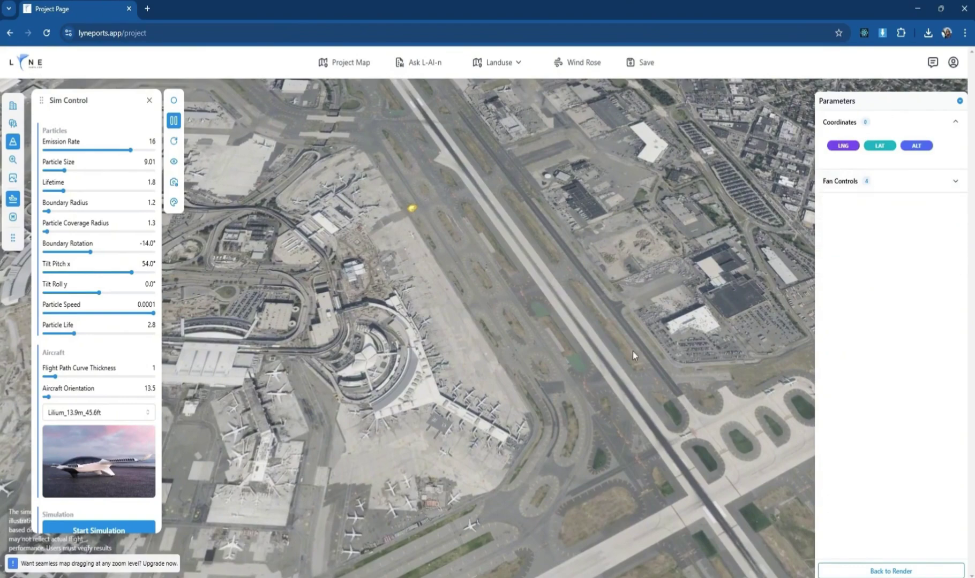
Place six flight path waypoints from the vertiport pad beside the terminal across the taxiway and along the runway
{"action": "left_click", "coordinate": [443, 428]}
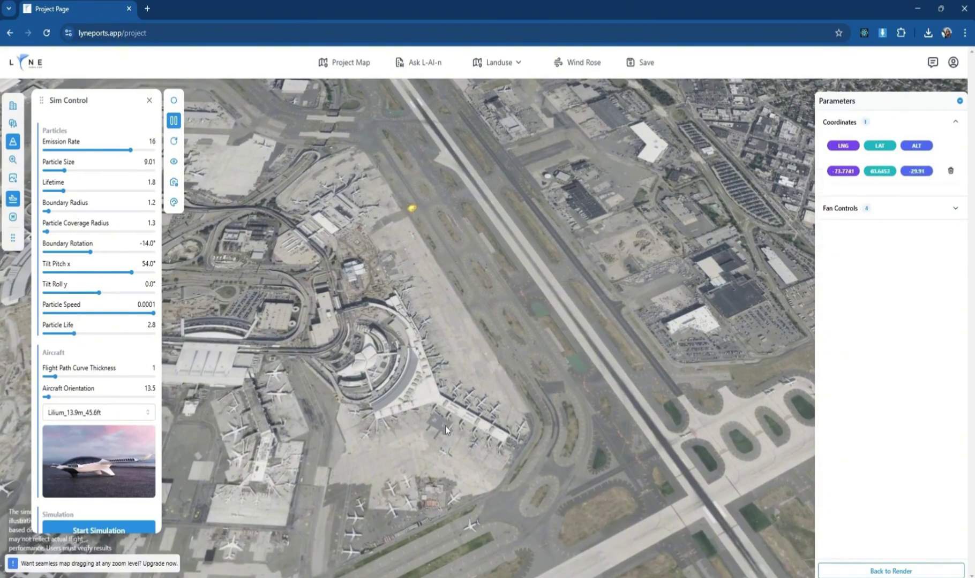
{"action": "left_click", "coordinate": [445, 427]}
{"action": "left_click_drag", "start_coordinate": [399, 404], "coordinate": [631, 498]}
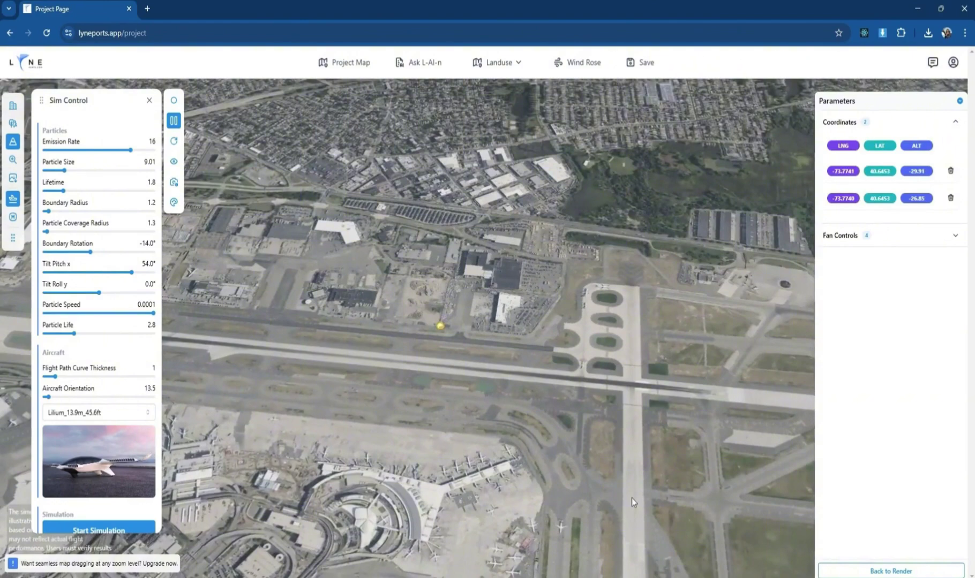
{"action": "left_click", "coordinate": [628, 517]}
{"action": "left_click", "coordinate": [629, 396]}
{"action": "left_click", "coordinate": [629, 391]}
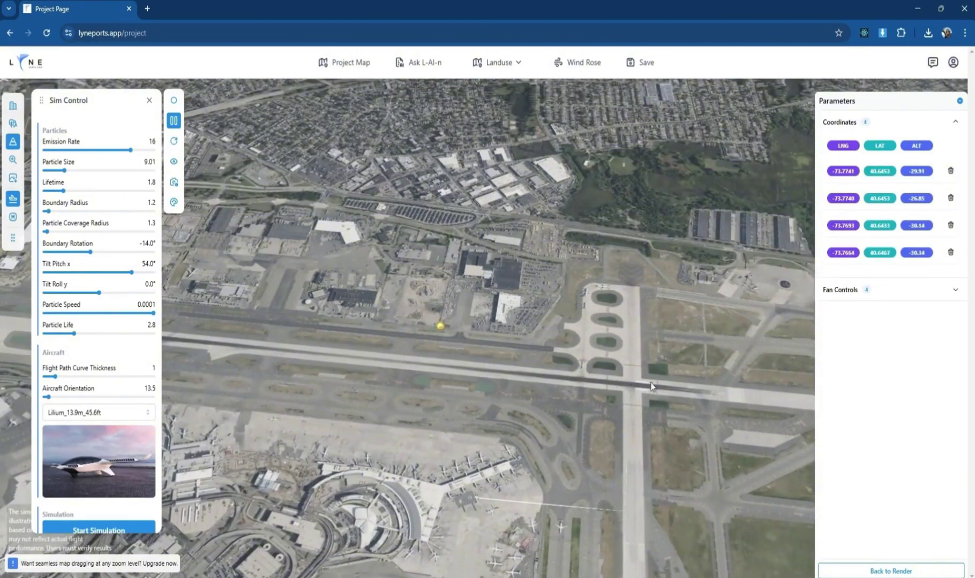
{"action": "left_click_drag", "start_coordinate": [434, 358], "coordinate": [777, 400]}
{"action": "left_click", "coordinate": [777, 400]}
{"action": "scroll", "coordinate": [777, 399], "scroll_direction": "down", "scroll_amount": 5}
{"action": "scroll", "coordinate": [431, 378], "scroll_direction": "up", "scroll_amount": 10}
{"action": "left_click_drag", "start_coordinate": [323, 415], "coordinate": [345, 398]}
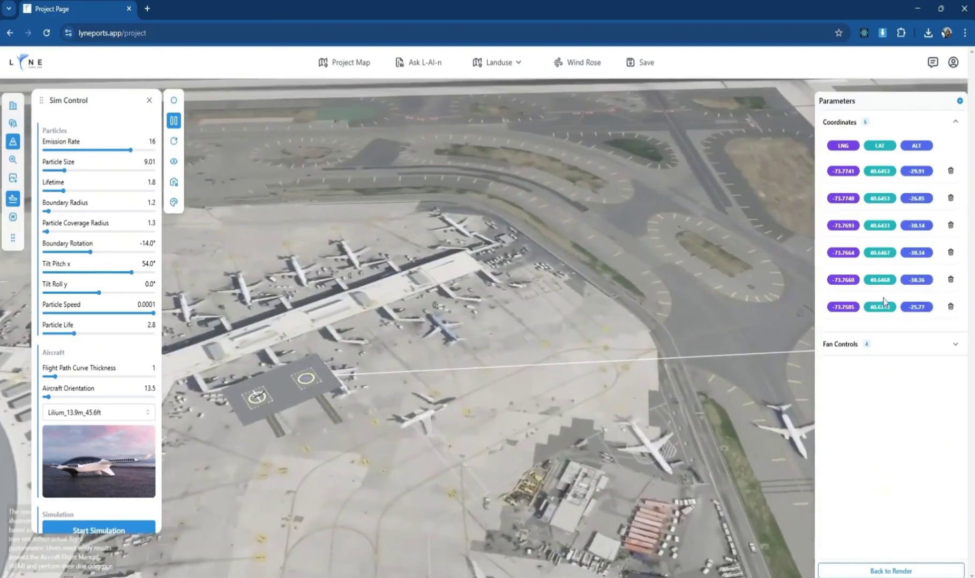
Try changing the altitude of the second flight path waypoint
{"action": "left_click", "coordinate": [916, 172]}
{"action": "left_click", "coordinate": [914, 203]}
{"action": "key", "text": "BackSpace"}
{"action": "type", "text": "-100"}
{"action": "key", "text": "BackSpace"}
{"action": "type", "text": "24"}
{"action": "left_click_drag", "start_coordinate": [624, 311], "coordinate": [644, 299]}
Delete all six newly placed flight path waypoints
{"action": "left_click", "coordinate": [951, 310]}
{"action": "left_click", "coordinate": [950, 283]}
{"action": "left_click", "coordinate": [951, 256]}
{"action": "left_click", "coordinate": [951, 229]}
{"action": "left_click", "coordinate": [951, 198]}
{"action": "left_click", "coordinate": [950, 170]}
Place a six-waypoint flight path from the empty vertiport pad over the apron and taxiways to the airfield's far side, removing one misplaced point
{"action": "left_click", "coordinate": [356, 242]}
{"action": "left_click", "coordinate": [355, 255]}
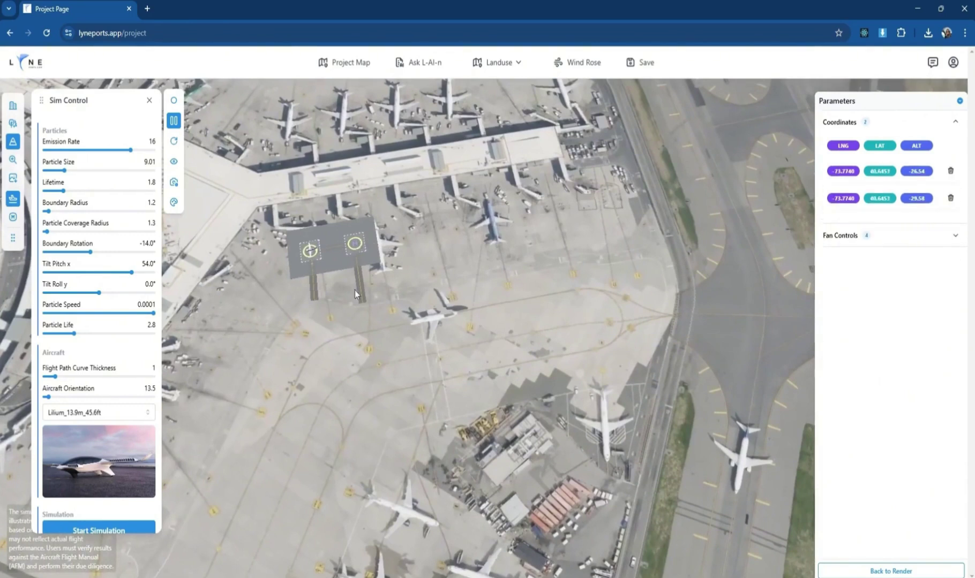
{"action": "left_click", "coordinate": [366, 333]}
{"action": "left_click", "coordinate": [673, 317]}
{"action": "left_click_drag", "start_coordinate": [733, 283], "coordinate": [699, 289]}
{"action": "left_click", "coordinate": [952, 254]}
{"action": "left_click", "coordinate": [608, 310]}
{"action": "left_click", "coordinate": [712, 320]}
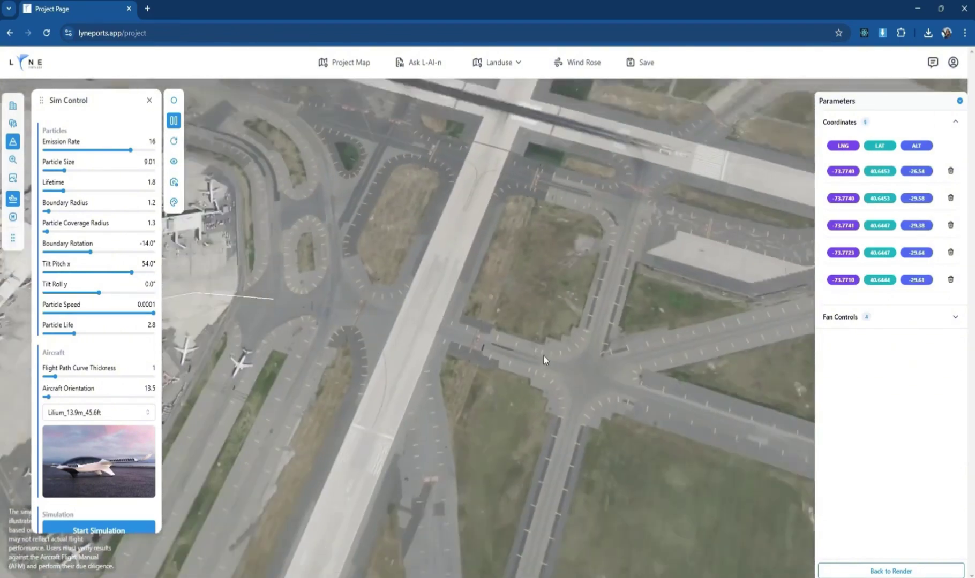
{"action": "left_click_drag", "start_coordinate": [544, 356], "coordinate": [443, 318]}
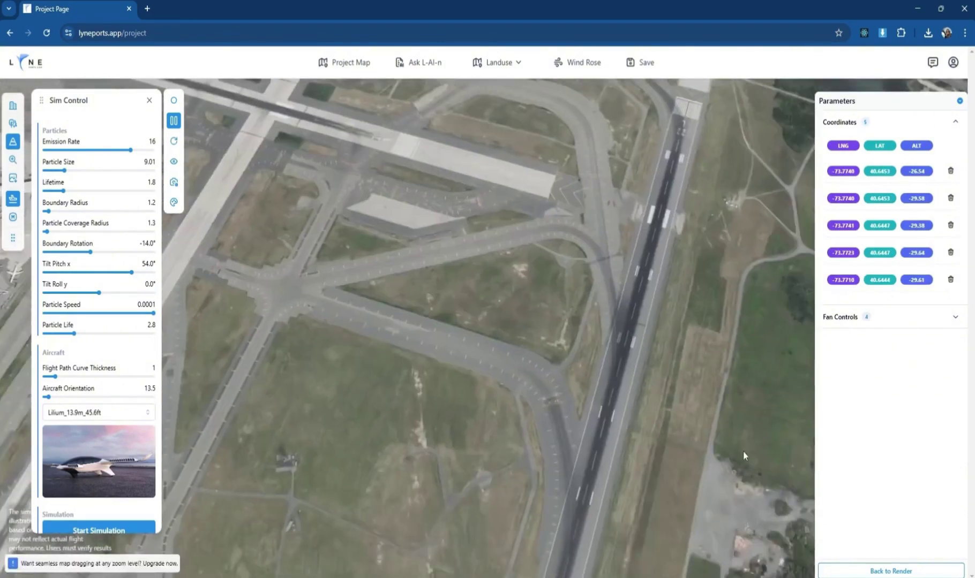
{"action": "left_click", "coordinate": [734, 451]}
Set the second, third and fourth waypoints' altitudes to -24.58, -20.38 and -21.64
{"action": "left_click_drag", "start_coordinate": [231, 305], "coordinate": [385, 325]}
{"action": "scroll", "coordinate": [304, 294], "scroll_direction": "up", "scroll_amount": 5}
{"action": "left_click_drag", "start_coordinate": [303, 294], "coordinate": [351, 264]}
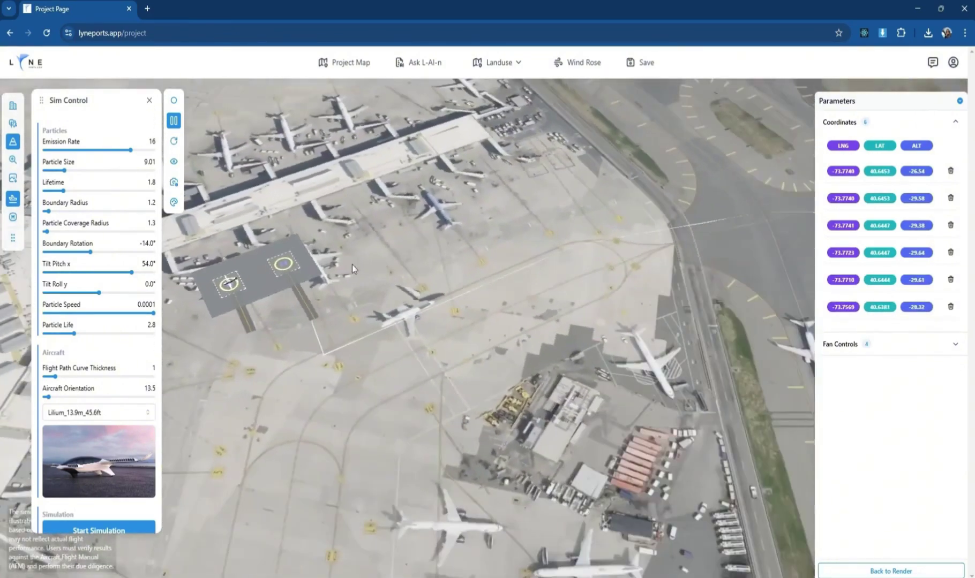
{"action": "left_click", "coordinate": [913, 200]}
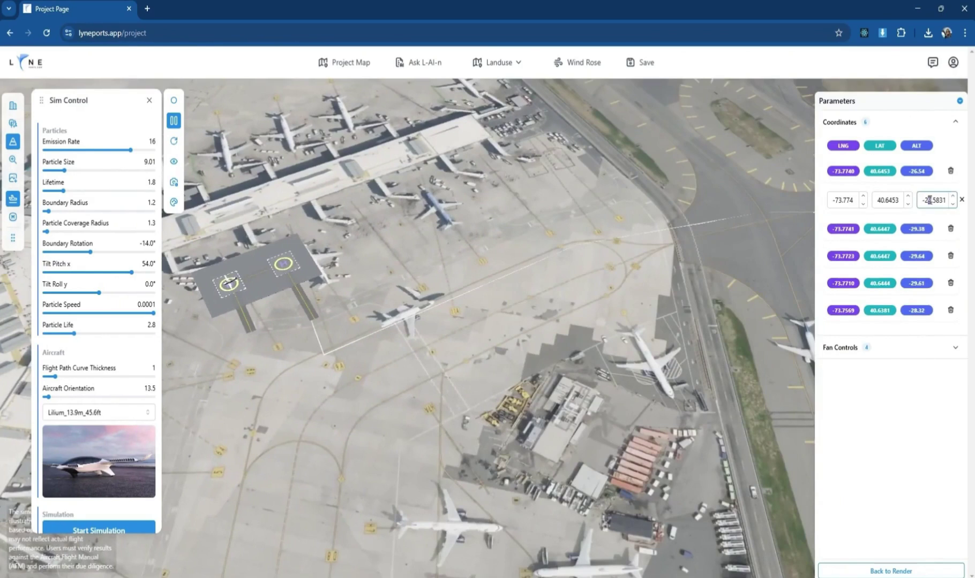
{"action": "left_click", "coordinate": [922, 228]}
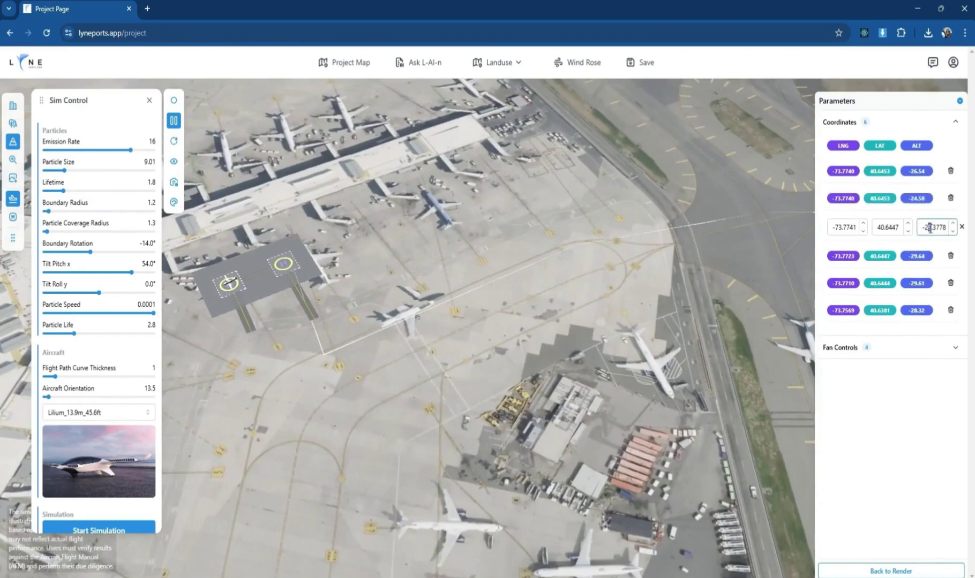
{"action": "type", "text": "0"}
{"action": "double_click", "coordinate": [926, 252]}
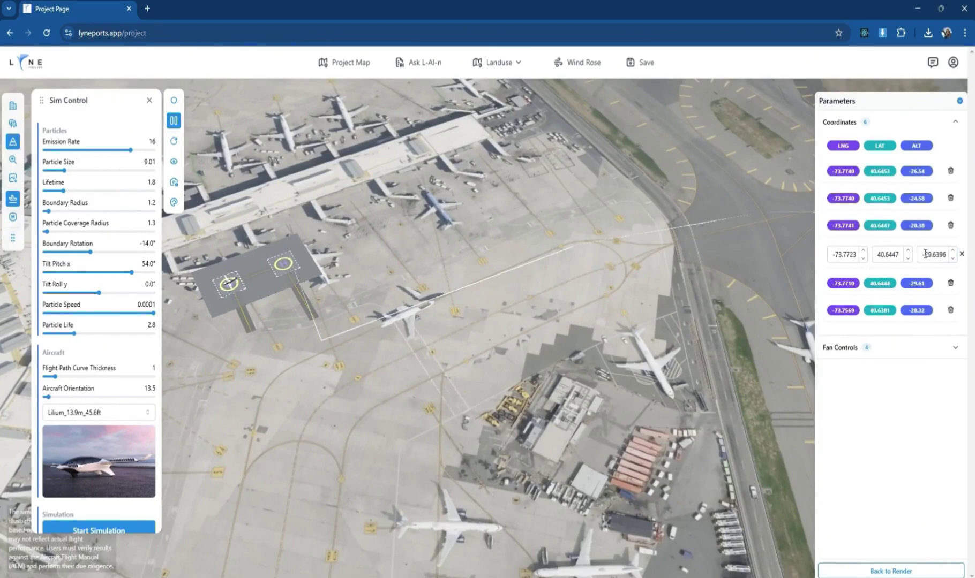
{"action": "type", "text": "21"}
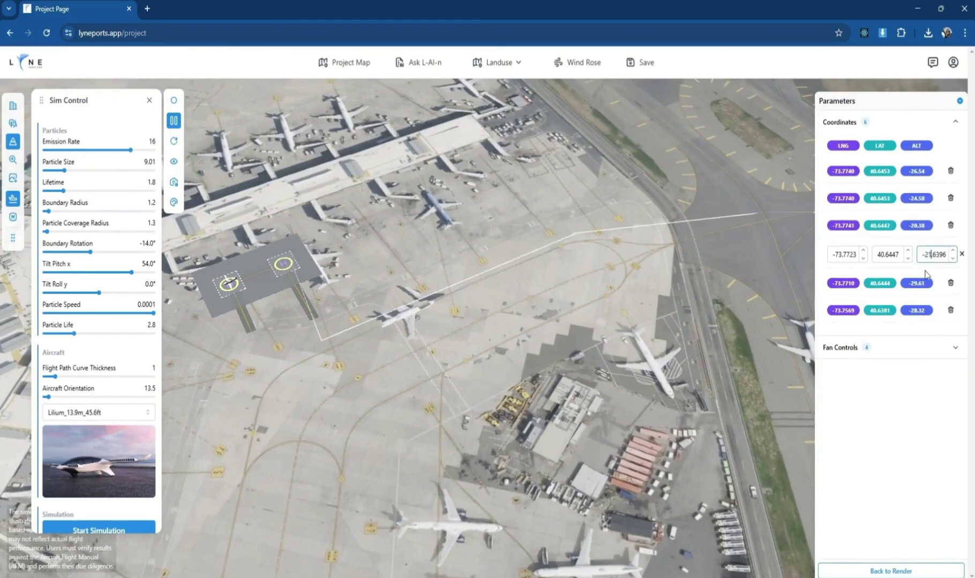
Set the fifth waypoint's altitude to 30.6051 and the sixth waypoint's altitude to 60.324
{"action": "left_click", "coordinate": [926, 280]}
{"action": "type", "text": "30.6051"}
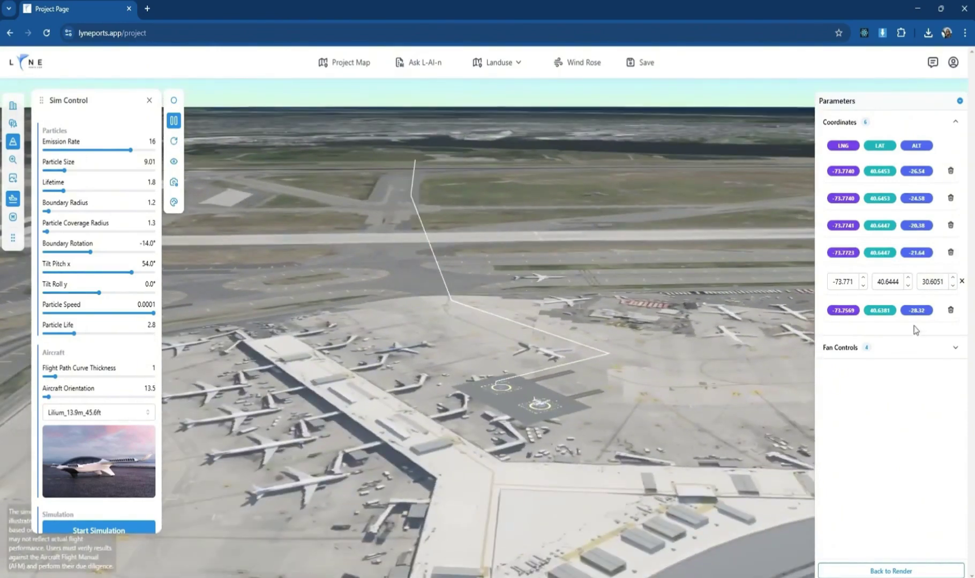
{"action": "left_click", "coordinate": [920, 310]}
{"action": "type", "text": "60.324"}
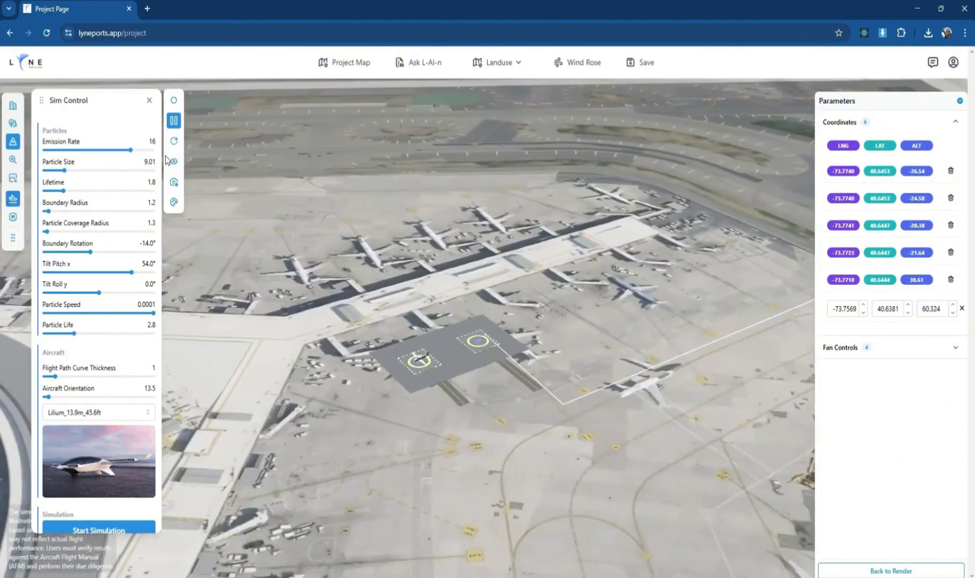
Start the flight simulation and set the aircraft orientation to about 162.4
{"action": "scroll", "coordinate": [106, 322], "scroll_direction": "down", "scroll_amount": 1}
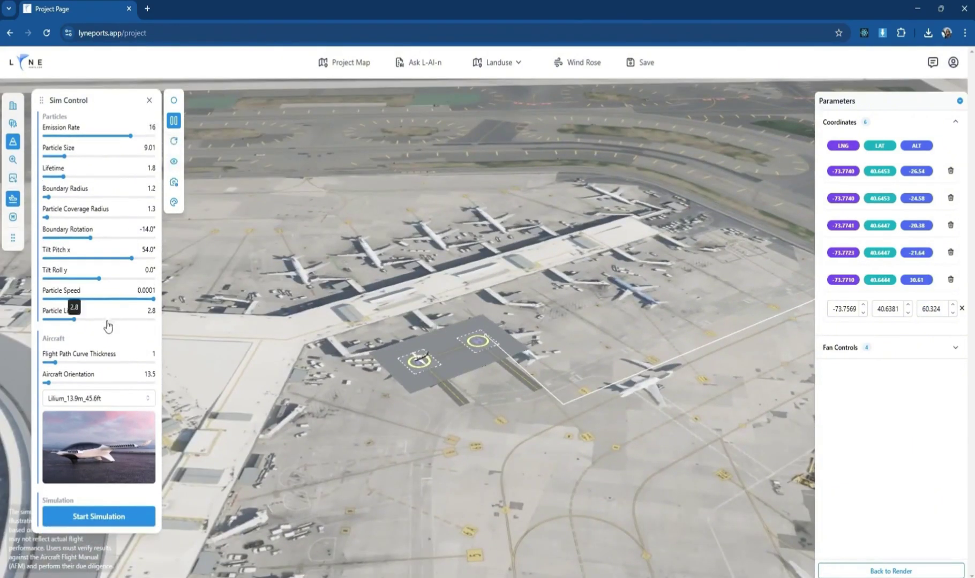
{"action": "left_click", "coordinate": [101, 517]}
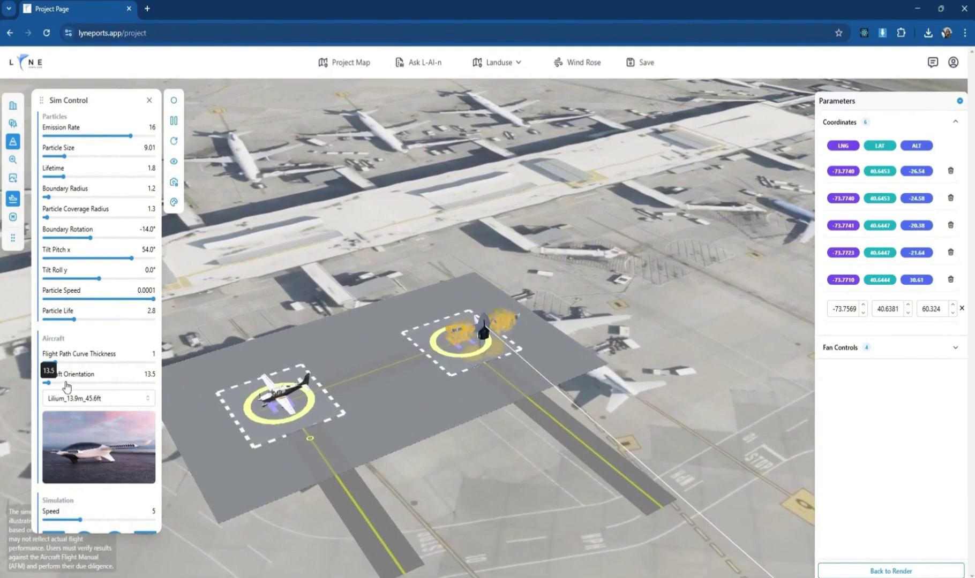
{"action": "left_click_drag", "start_coordinate": [52, 387], "coordinate": [124, 386]}
{"action": "scroll", "coordinate": [313, 211], "scroll_direction": "down", "scroll_amount": 3}
{"action": "key", "text": "r"}
{"action": "key", "text": "e"}
{"action": "scroll", "coordinate": [312, 326], "scroll_direction": "down", "scroll_amount": 3}
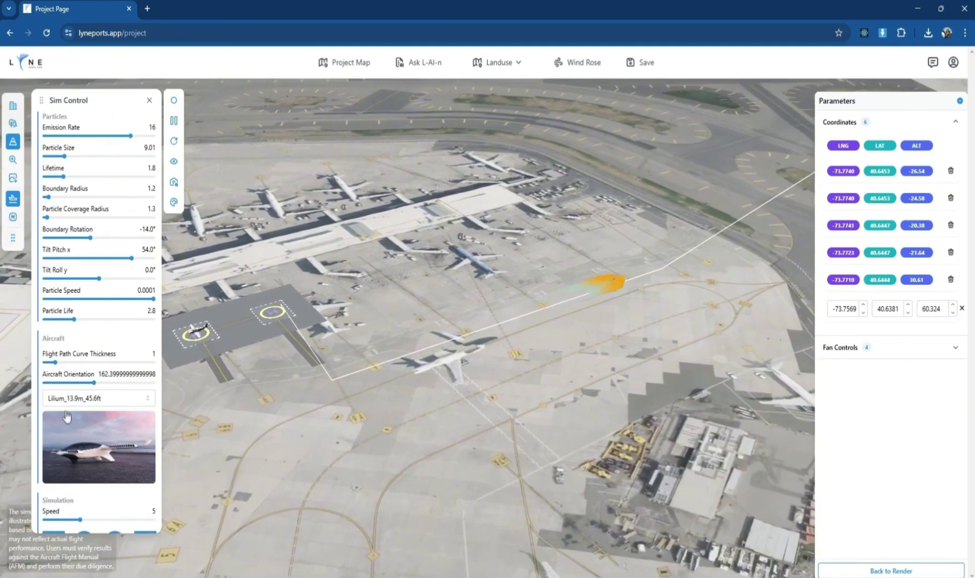
Set the simulation speed to 0.8 and the flight path curve thickness to 0
{"action": "left_click_drag", "start_coordinate": [80, 520], "coordinate": [56, 523]}
{"action": "key", "text": "s"}
{"action": "key", "text": "d"}
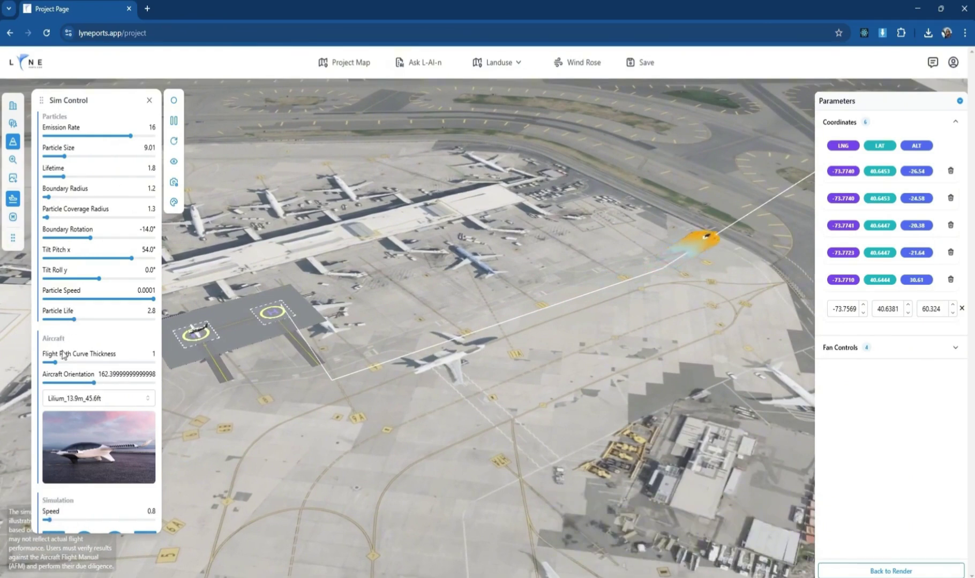
{"action": "left_click_drag", "start_coordinate": [53, 364], "coordinate": [48, 365]}
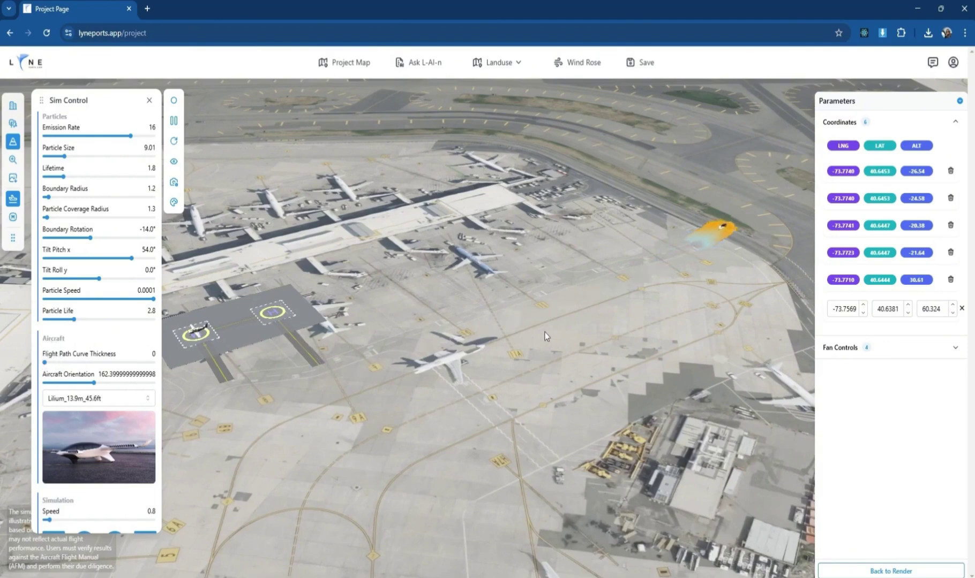
Make the camera follow the aircraft and record a short clip of the simulation
{"action": "left_click", "coordinate": [173, 182]}
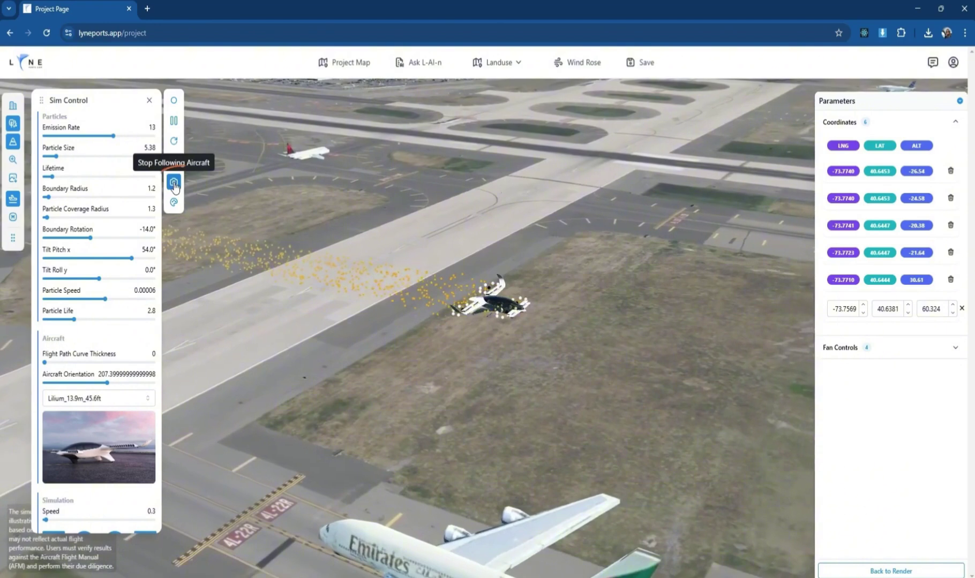
{"action": "left_click", "coordinate": [173, 102]}
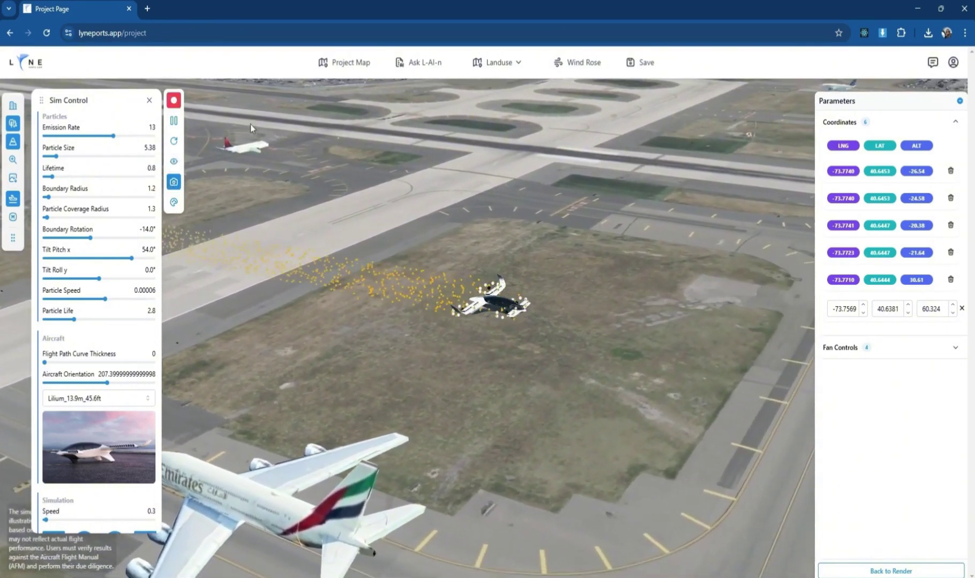
{"action": "left_click", "coordinate": [174, 102]}
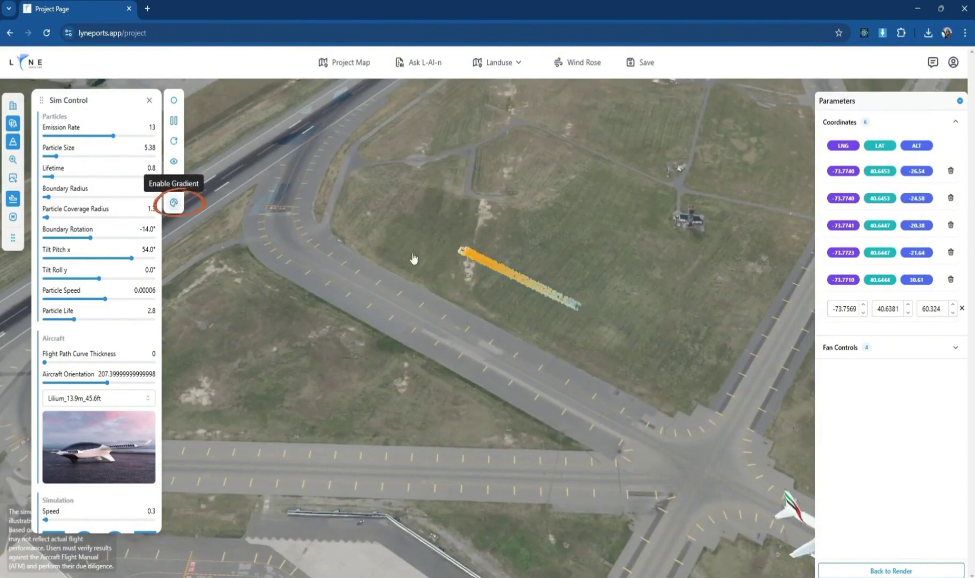
Enable the gradient for the particles and toggle the particles' visibility off and back on
{"action": "left_click", "coordinate": [174, 202]}
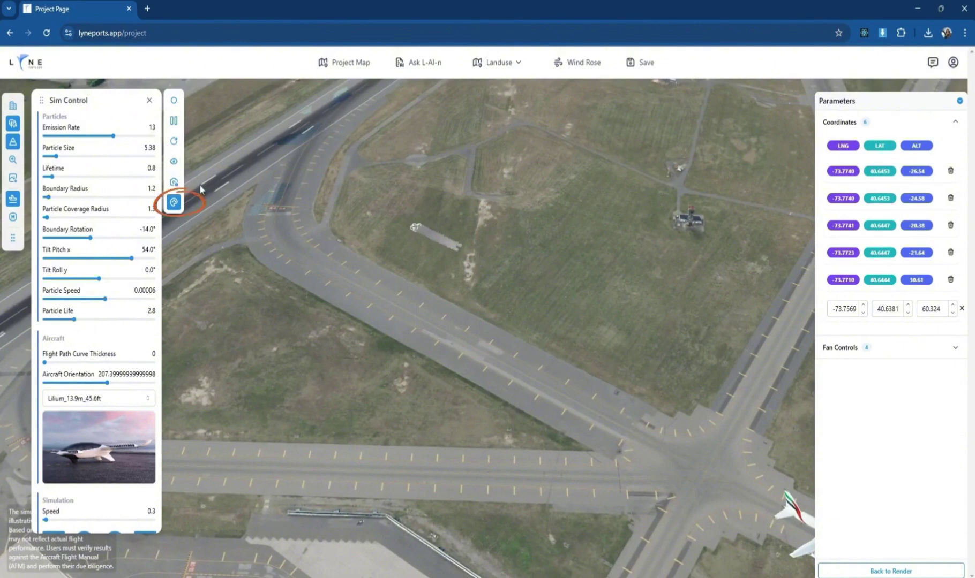
{"action": "left_click", "coordinate": [174, 165]}
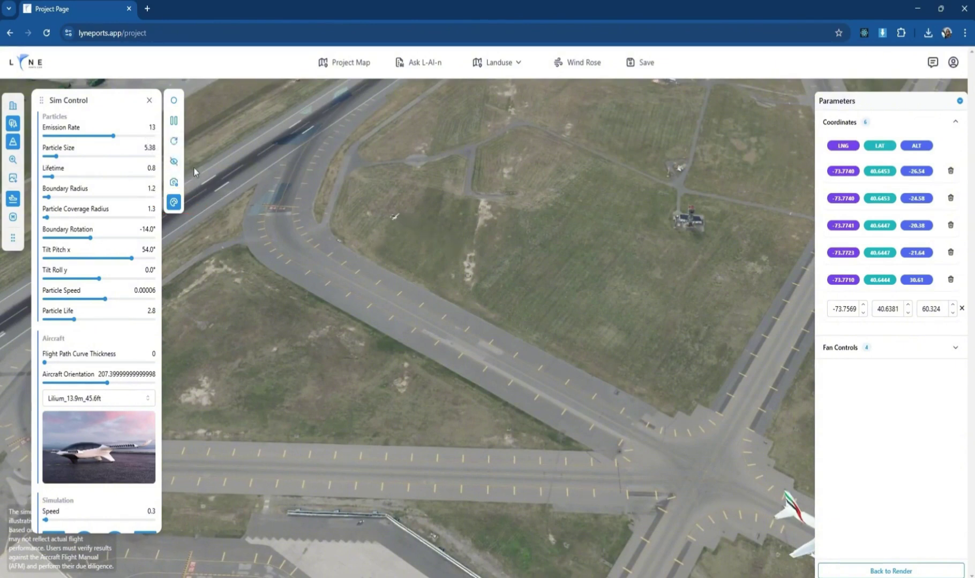
{"action": "left_click", "coordinate": [174, 165]}
Restart the simulation and make the camera follow the aircraft from the vertiport pad
{"action": "scroll", "coordinate": [107, 498], "scroll_direction": "down", "scroll_amount": 1}
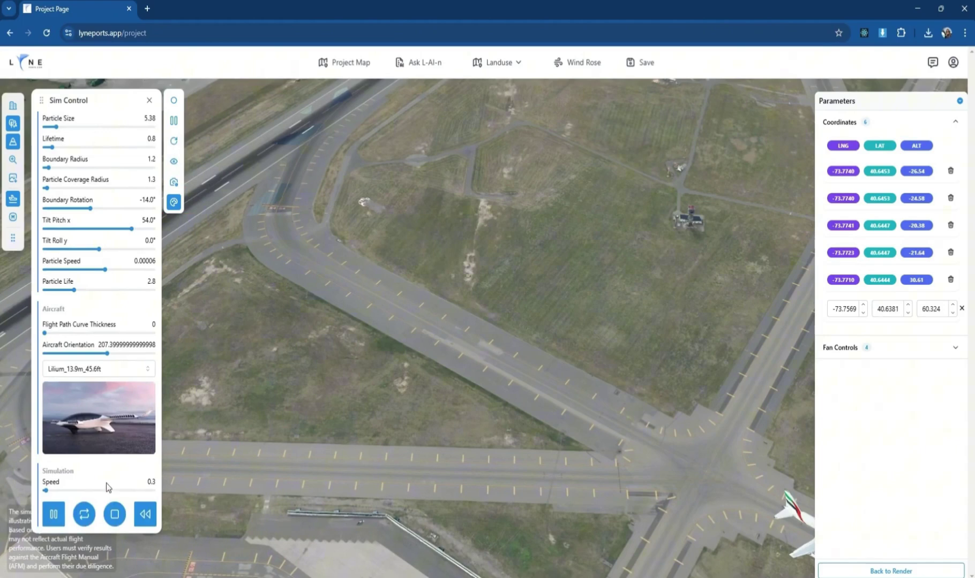
{"action": "left_click", "coordinate": [88, 512]}
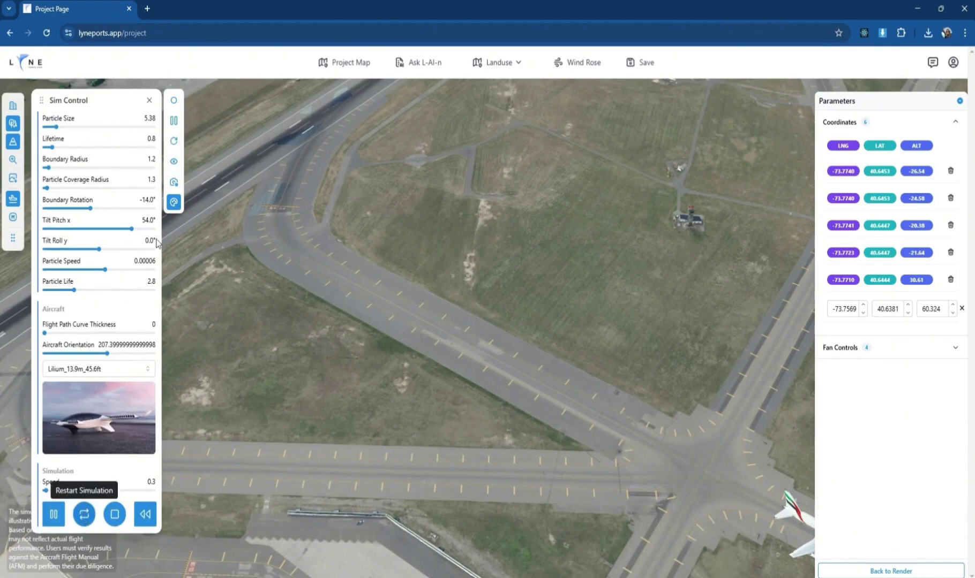
{"action": "left_click", "coordinate": [173, 187]}
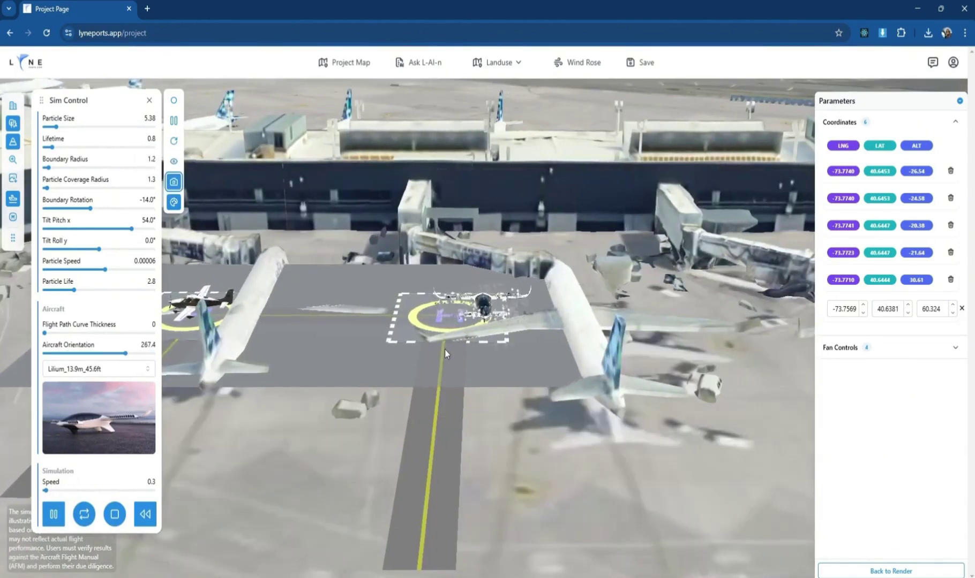
Set the simulation speed to 4.9 and pause the simulation to view the aircraft's downwash over the apron
{"action": "mouse_move", "coordinate": [48, 492]}
{"action": "left_click_drag", "start_coordinate": [47, 491], "coordinate": [80, 492]}
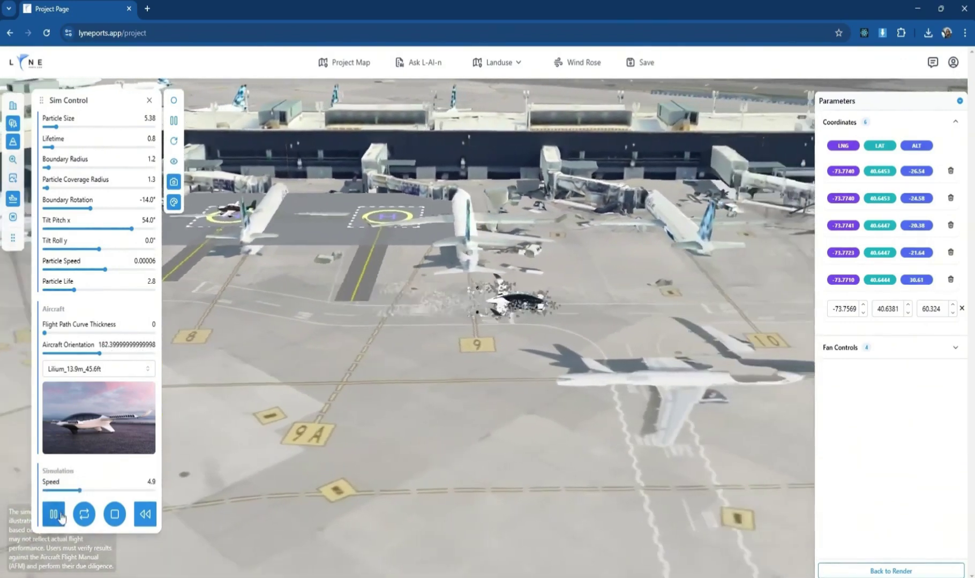
{"action": "left_click", "coordinate": [58, 517]}
{"action": "left_click_drag", "start_coordinate": [313, 254], "coordinate": [542, 322]}
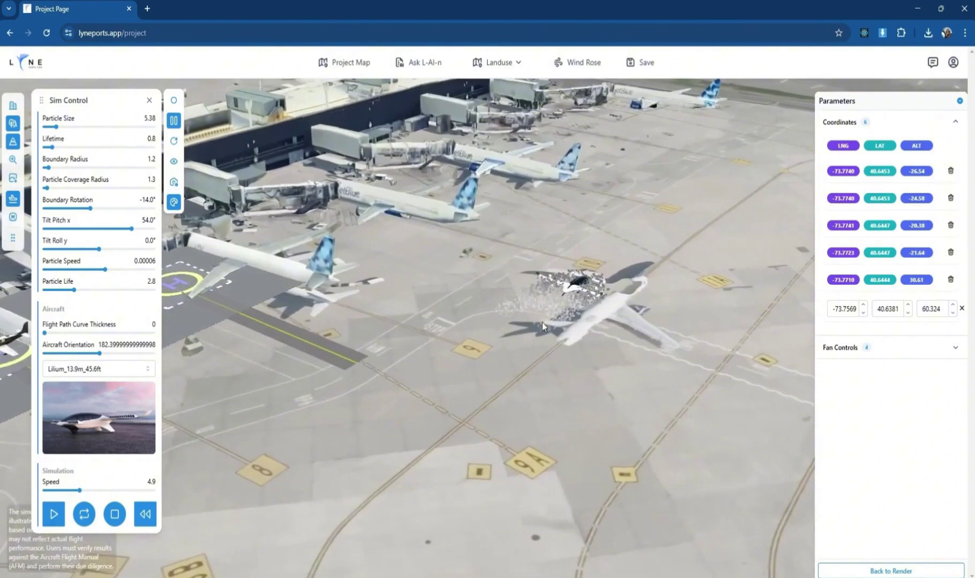